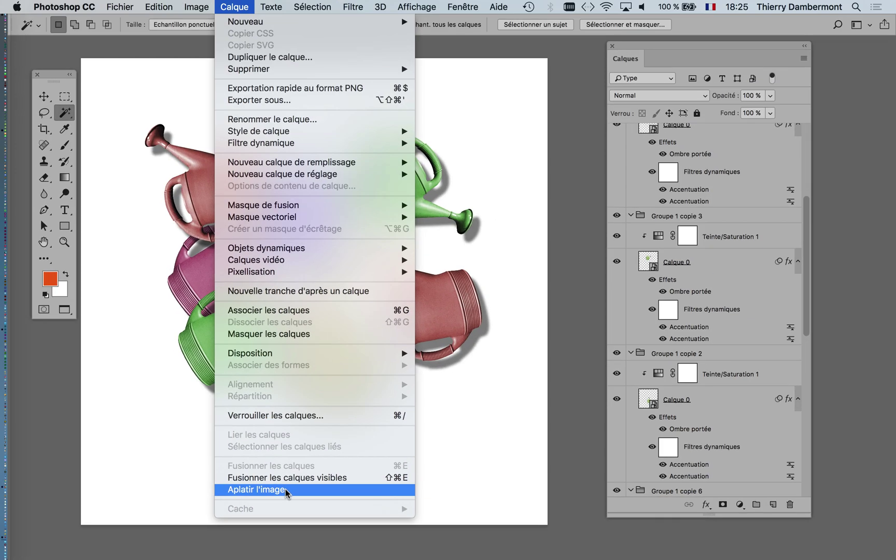
# Flatten the image into a single background layer, then shorten the Layers panel and place it beside the canvas
pyautogui.click(289, 490)
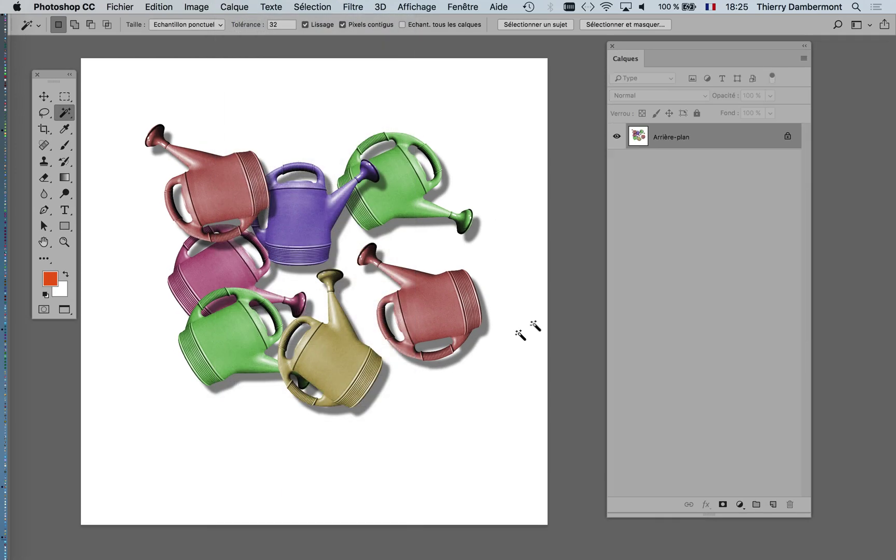
pyautogui.moveTo(806, 513); pyautogui.dragTo(812, 260)
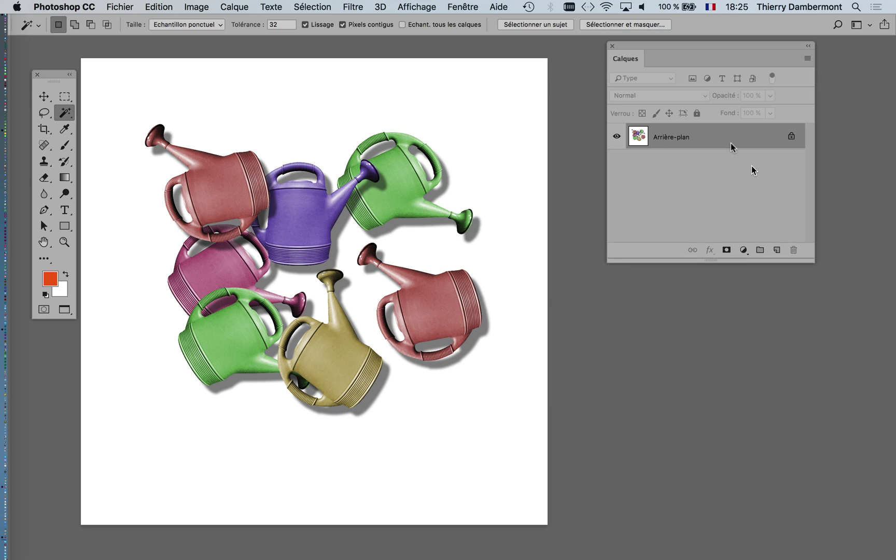
pyautogui.moveTo(642, 50); pyautogui.dragTo(627, 141)
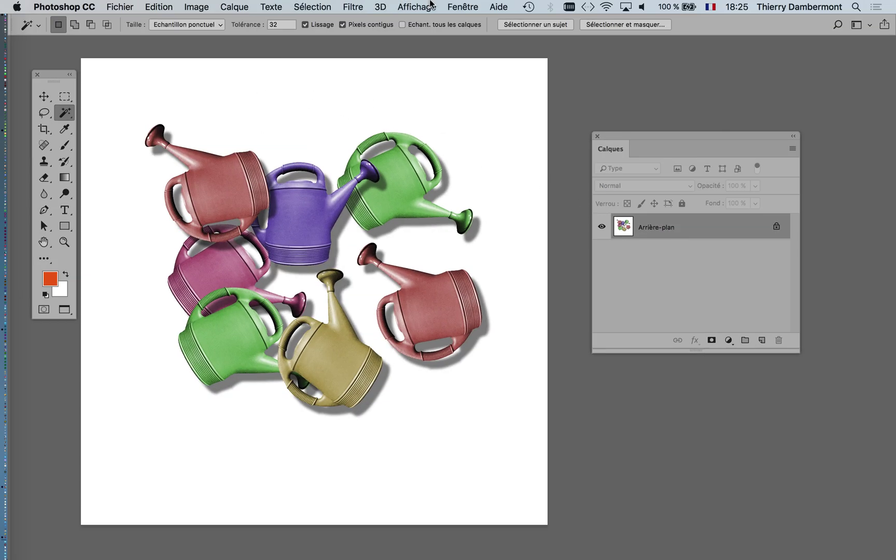
# Open the Translation (Offset) filter and move its dialog and the Layers panel clear of the watering cans
pyautogui.click(352, 7)
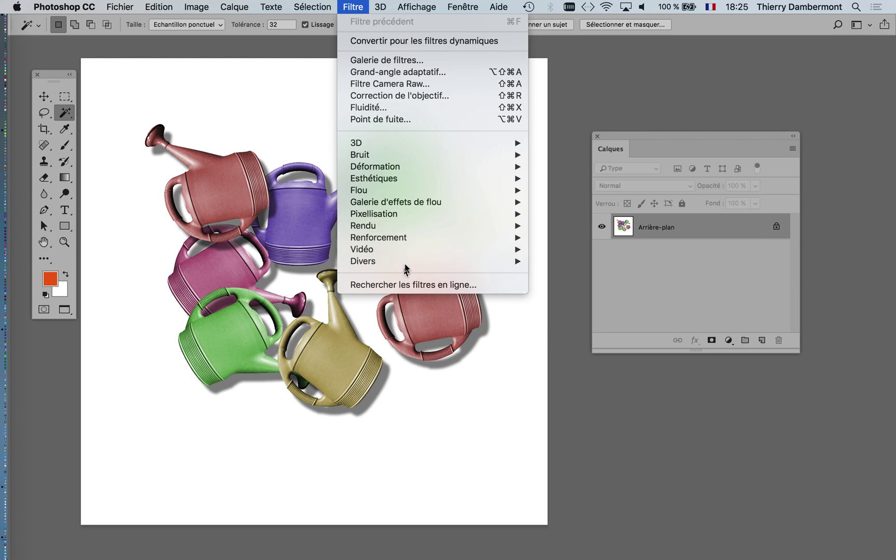
pyautogui.moveTo(406, 262)
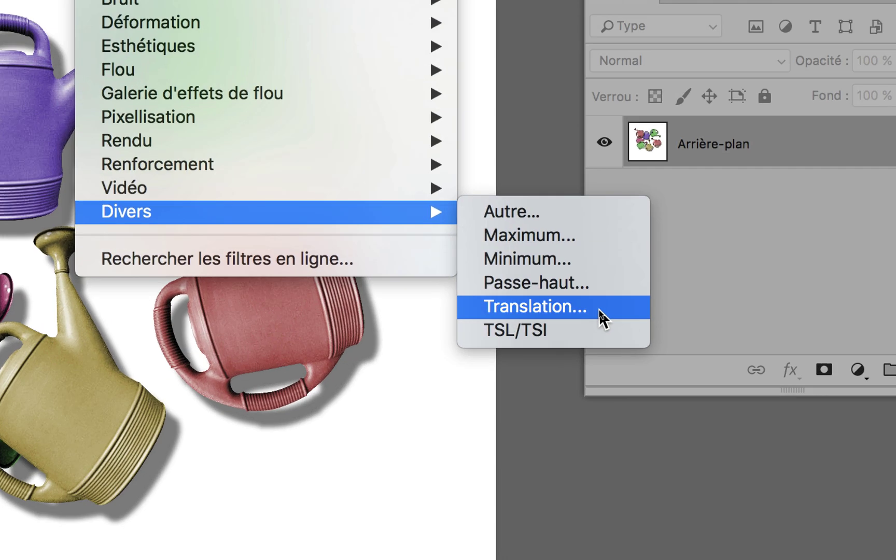
pyautogui.click(599, 310)
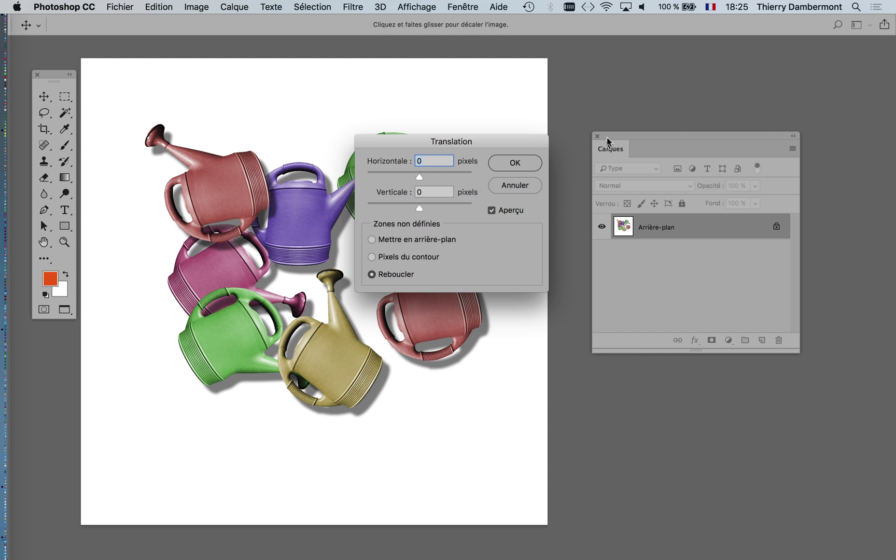
pyautogui.moveTo(608, 142); pyautogui.dragTo(670, 252)
pyautogui.moveTo(407, 147); pyautogui.dragTo(551, 62)
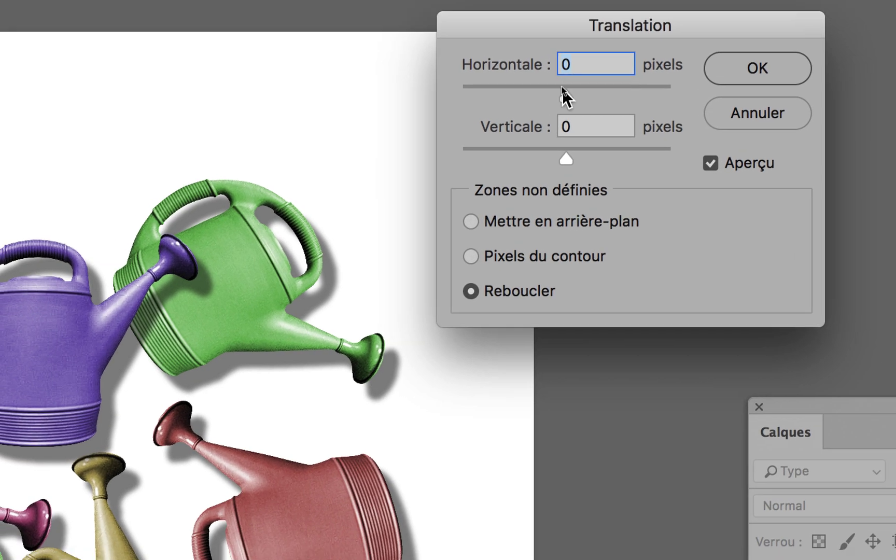
# Offset the image by -706 pixels horizontally and -706 pixels vertically with the undefined areas wrapped around (Reboucler)
pyautogui.moveTo(494, 50); pyautogui.dragTo(467, 49)
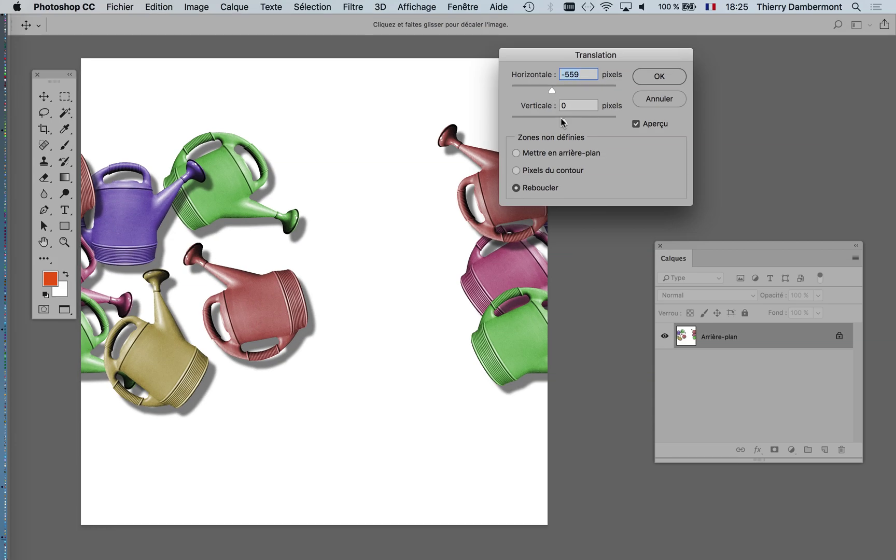
pyautogui.moveTo(563, 122); pyautogui.dragTo(549, 122)
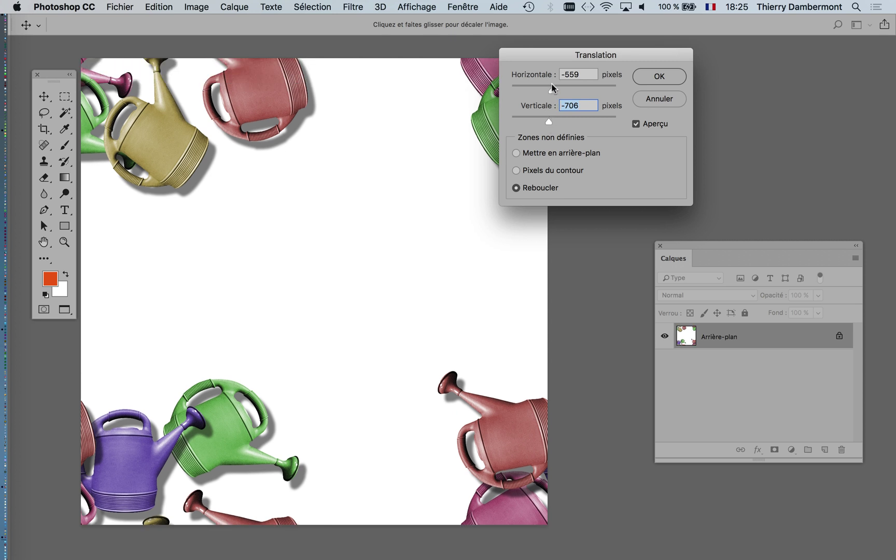
pyautogui.moveTo(552, 84); pyautogui.dragTo(550, 93)
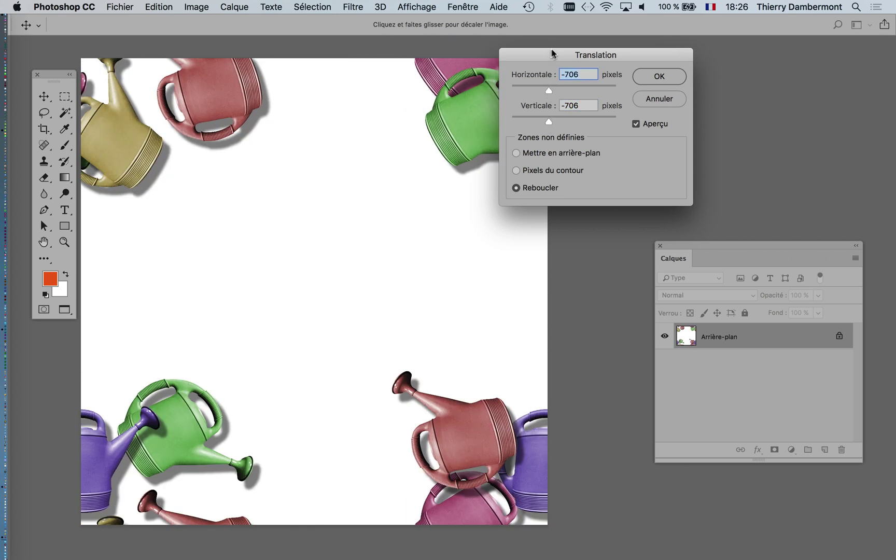
pyautogui.moveTo(553, 53); pyautogui.dragTo(625, 60)
pyautogui.moveTo(56, 76); pyautogui.dragTo(38, 62)
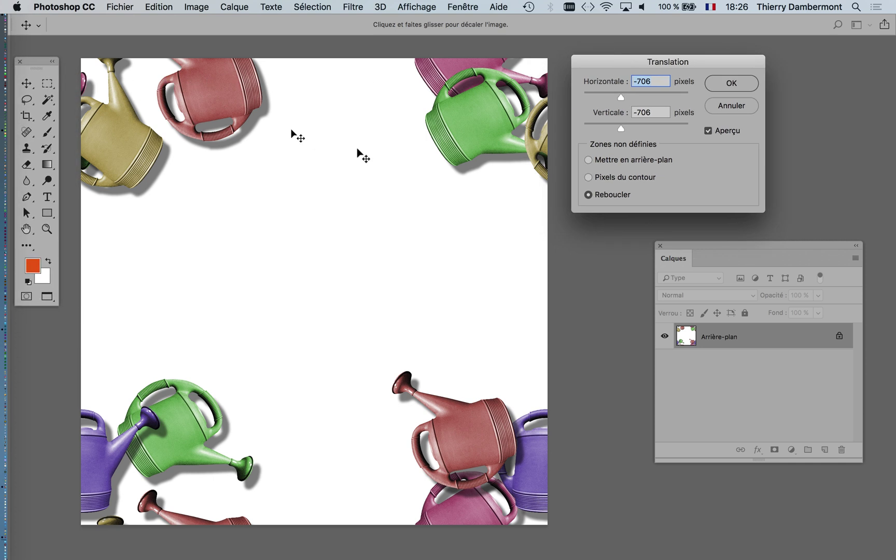
pyautogui.click(745, 85)
# View the offset image in full screen on black, then return to the standard floating-window screen mode
pyautogui.press('w')
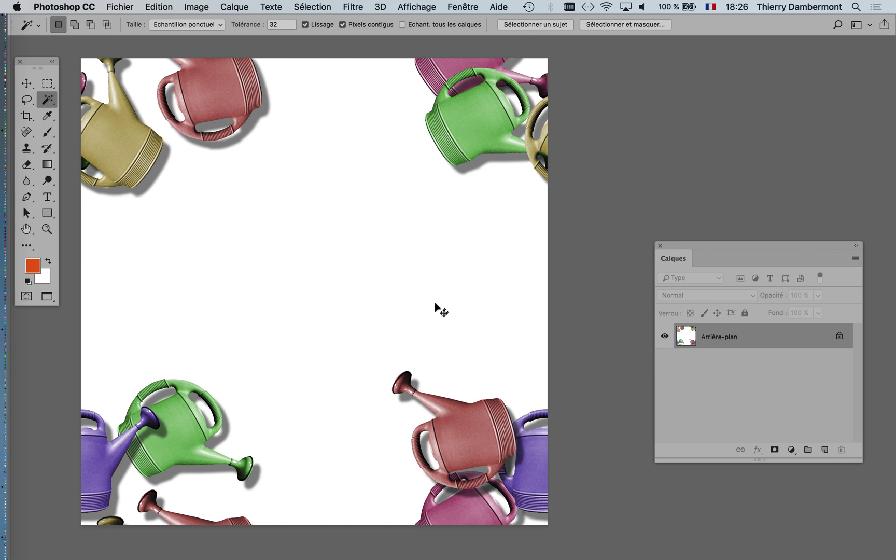
pyautogui.press('f')
pyautogui.press('f')
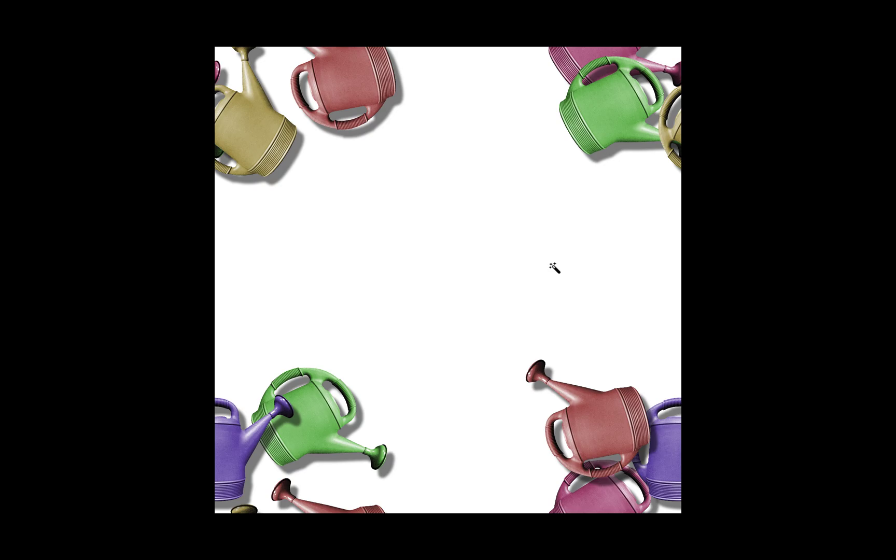
pyautogui.press('f')
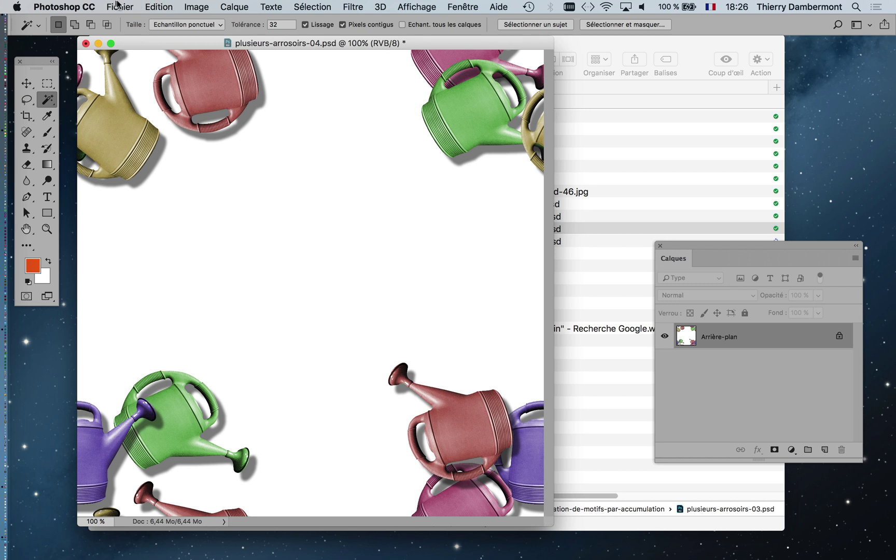
# Open the recent file plusieurs-arrosoirs-03.psd and move the Layers panel higher on the screen
pyautogui.click(117, 5)
pyautogui.moveTo(143, 68)
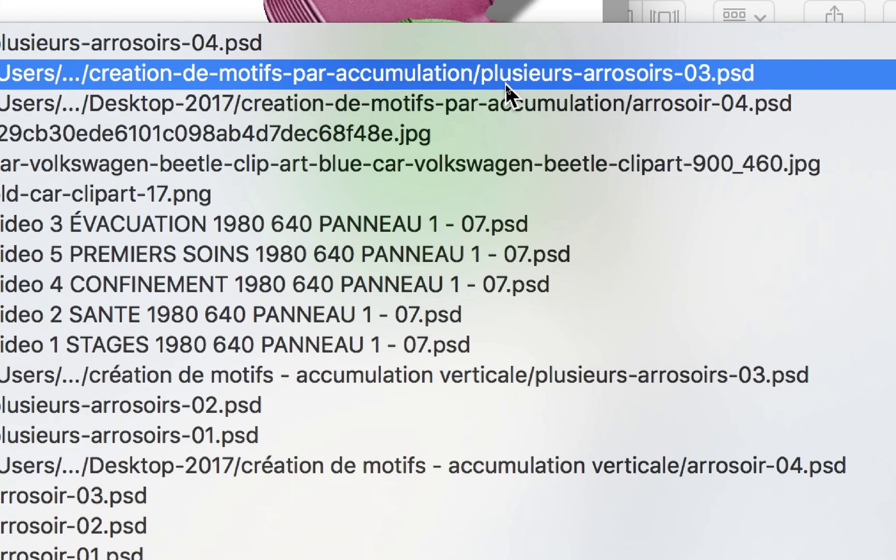
pyautogui.click(506, 83)
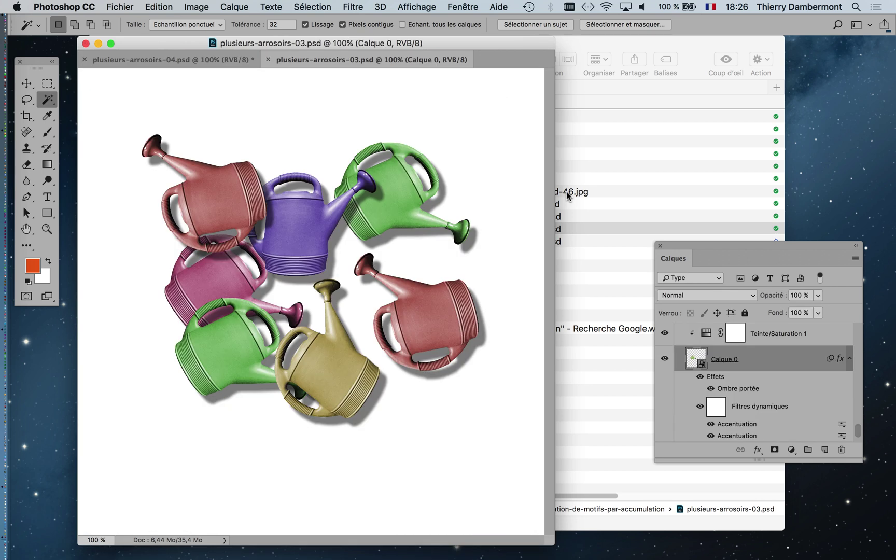
pyautogui.moveTo(710, 251); pyautogui.dragTo(692, 110)
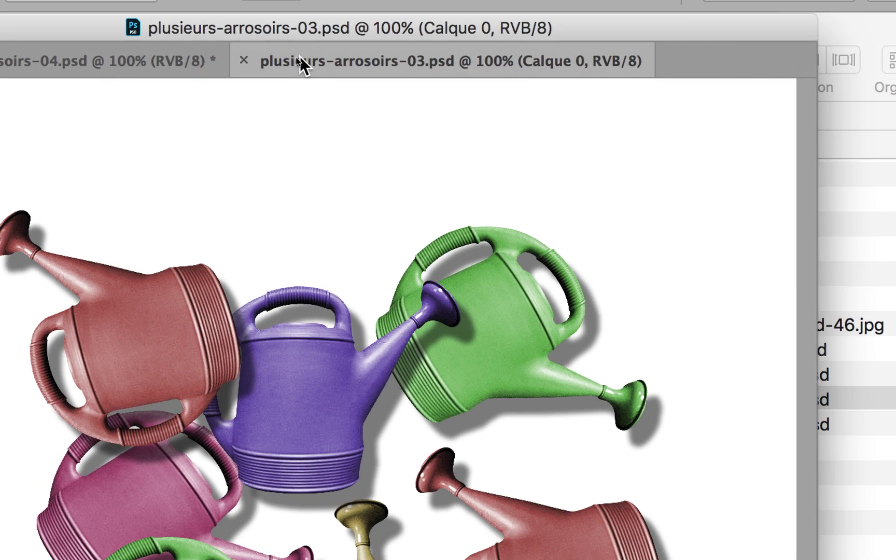
# Detach plusieurs-arrosoirs-03.psd into its own floating window beside the other document and activate the Move tool
pyautogui.moveTo(300, 57); pyautogui.dragTo(515, 109)
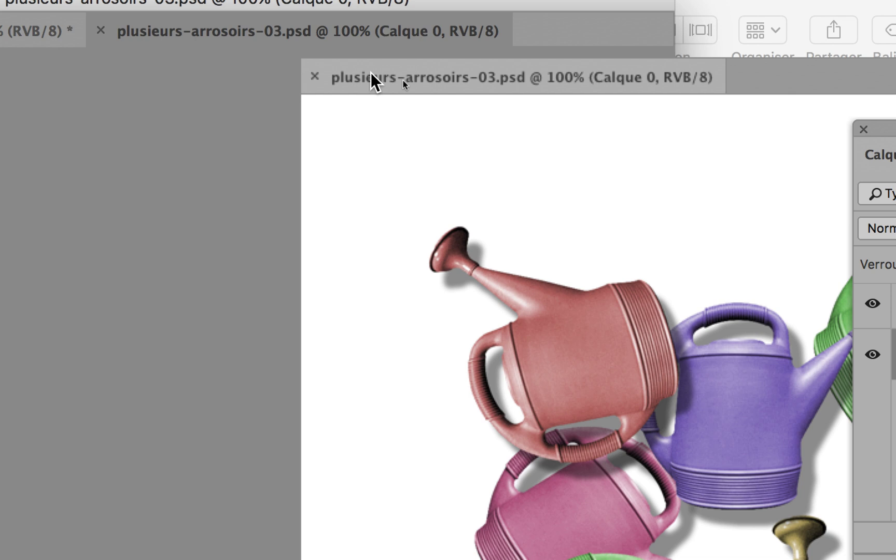
pyautogui.moveTo(371, 74); pyautogui.dragTo(371, 75)
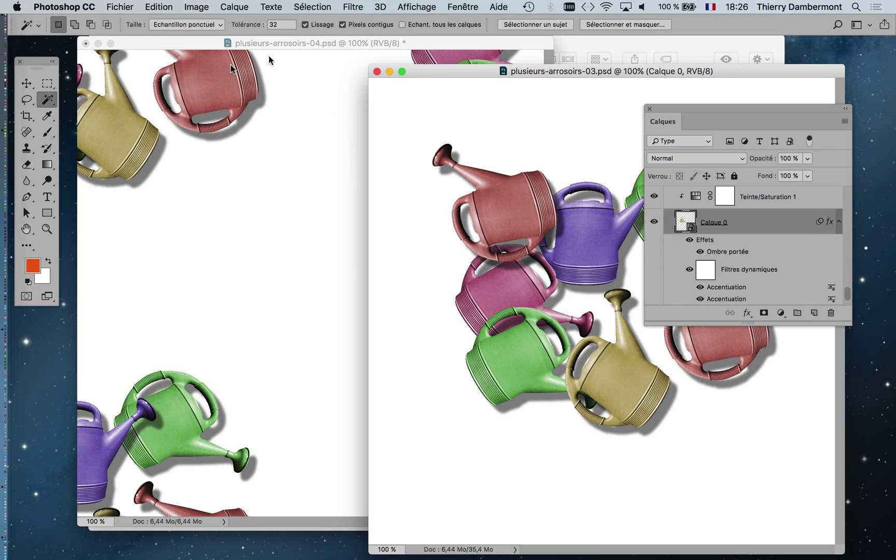
pyautogui.click(25, 83)
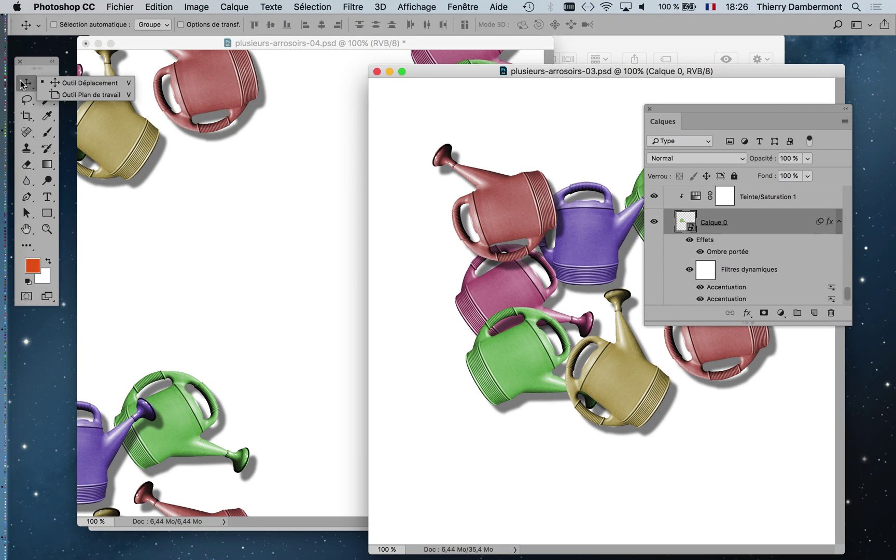
pyautogui.click(460, 68)
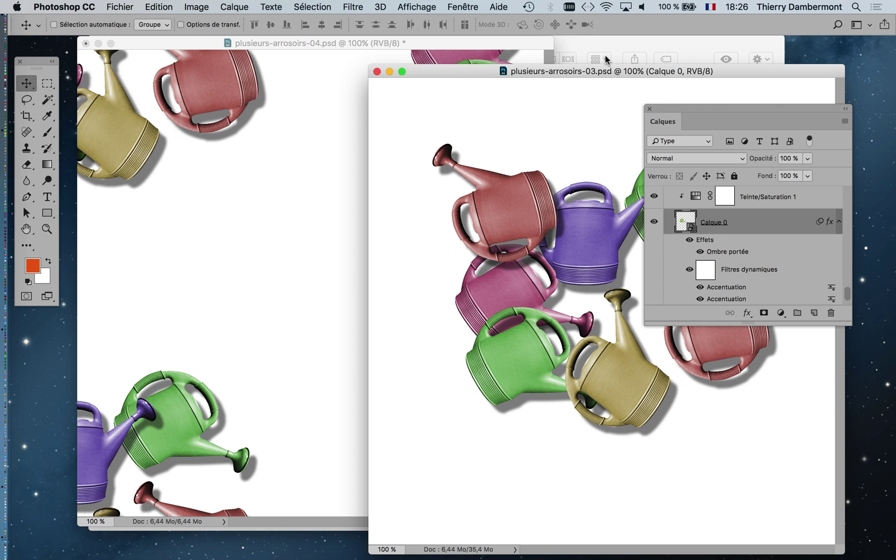
pyautogui.moveTo(476, 73); pyautogui.dragTo(551, 51)
# Narrow the plusieurs-arrosoirs-04.psd window so both documents sit side by side, and zoom them out to 70.7 % and 92.9 %
pyautogui.click(393, 46)
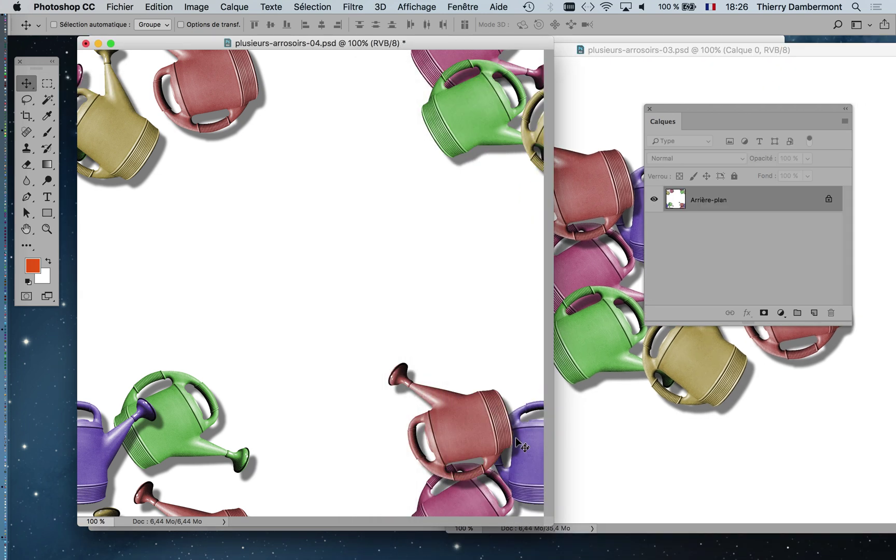
pyautogui.moveTo(550, 523); pyautogui.dragTo(438, 529)
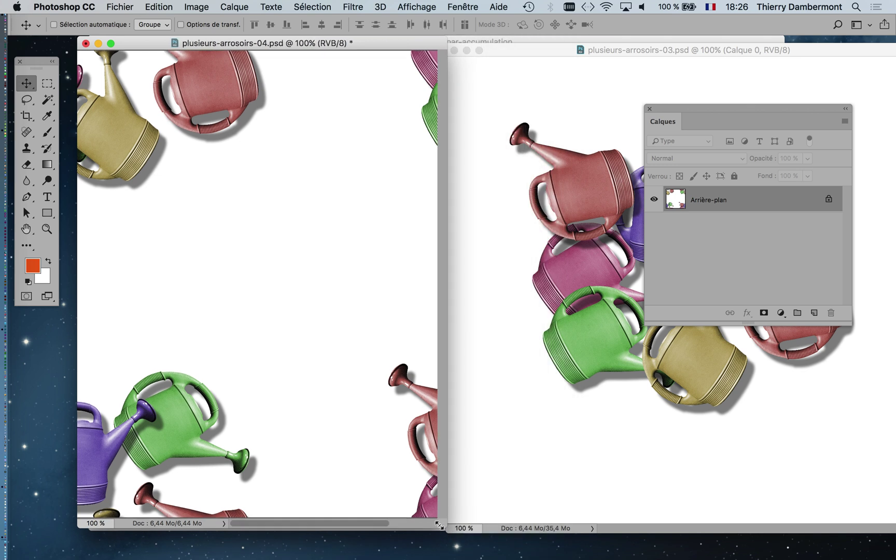
pyautogui.press('super+0')
pyautogui.scroll(-3, 317, 330)
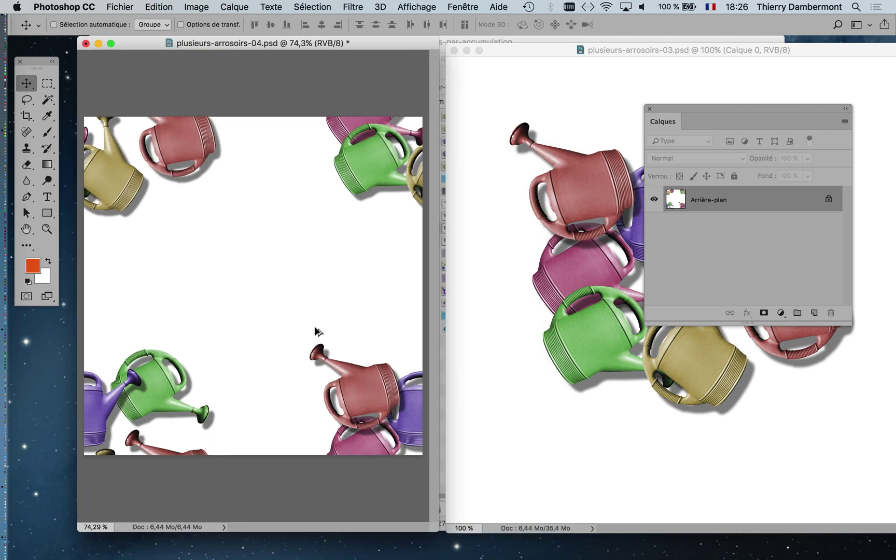
pyautogui.click(667, 50)
pyautogui.scroll(-3, 612, 226)
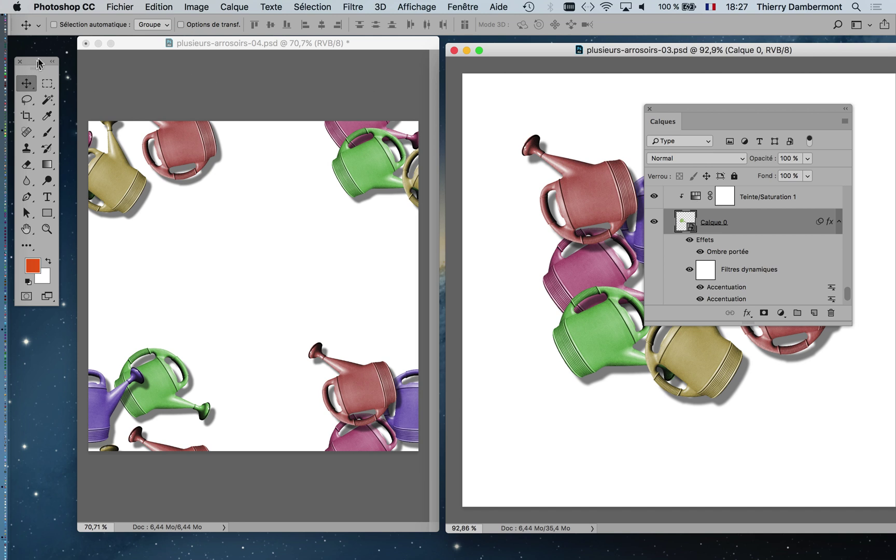
# Reposition the tool palette and place an enlarged Layers panel between the two document windows
pyautogui.moveTo(37, 62); pyautogui.dragTo(47, 74)
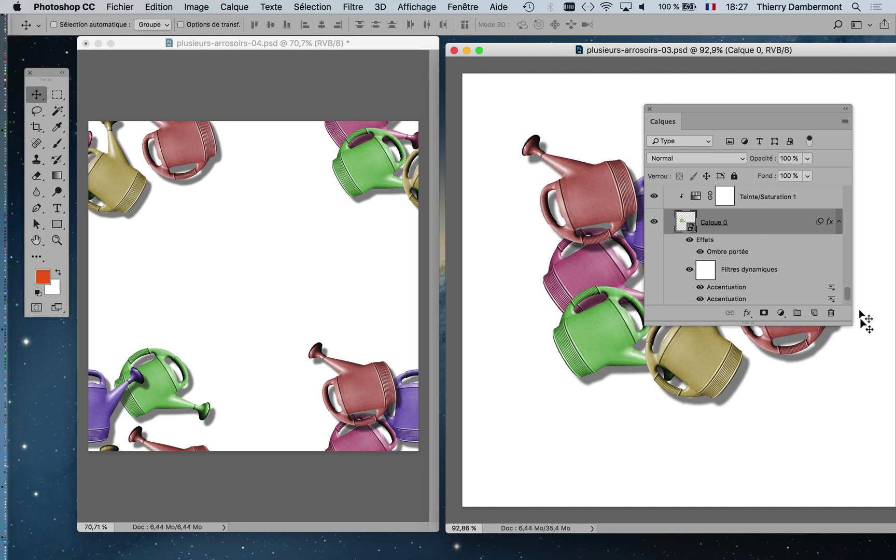
pyautogui.moveTo(849, 322); pyautogui.dragTo(855, 431)
pyautogui.moveTo(690, 109); pyautogui.dragTo(379, 80)
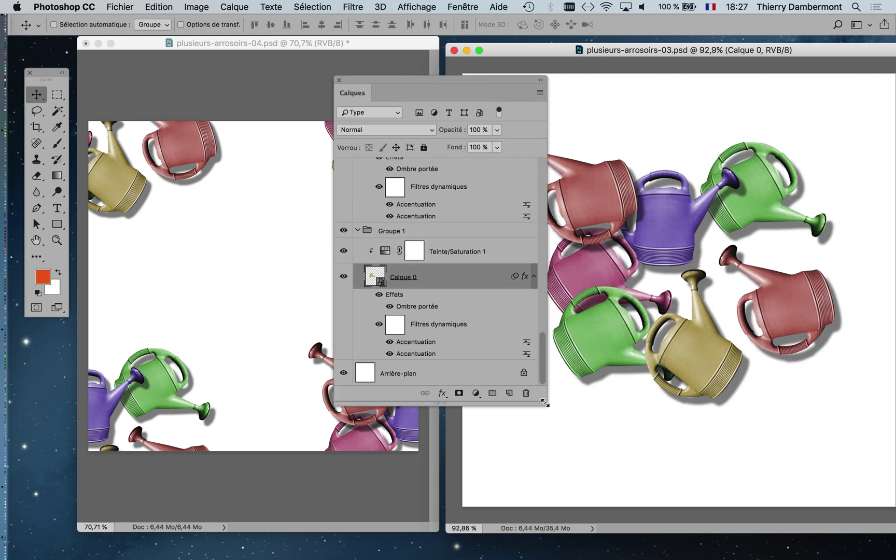
pyautogui.moveTo(544, 402); pyautogui.dragTo(554, 439)
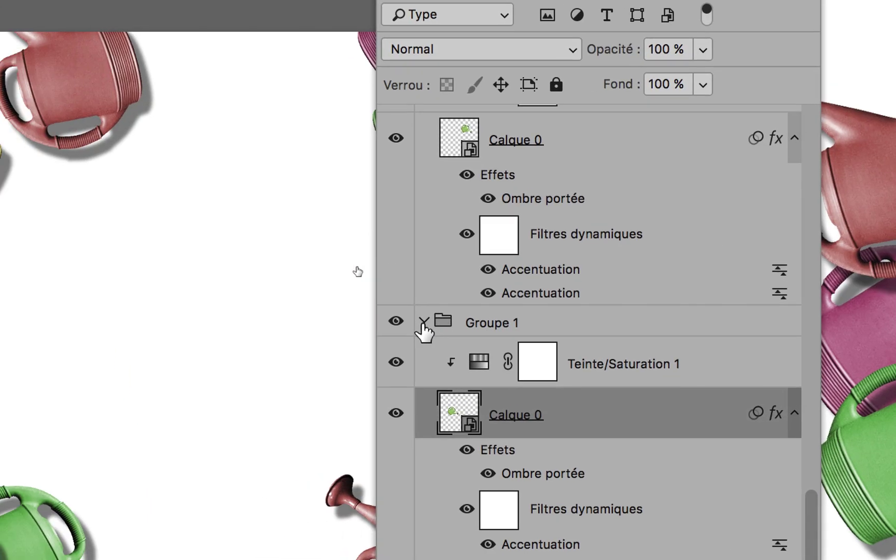
# Collapse all seven watering can groups in the layer list of plusieurs-arrosoirs-03.psd
pyautogui.click(425, 323)
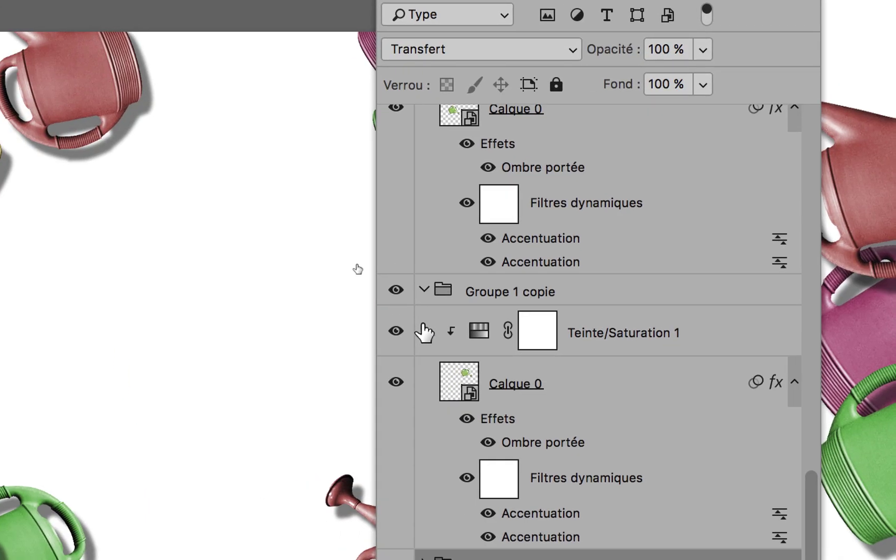
pyautogui.click(423, 315)
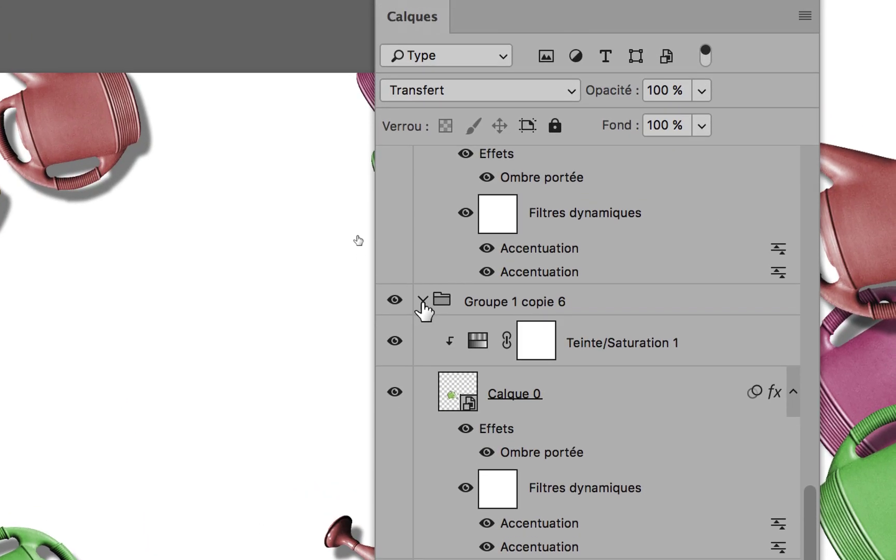
pyautogui.click(423, 305)
pyautogui.click(422, 290)
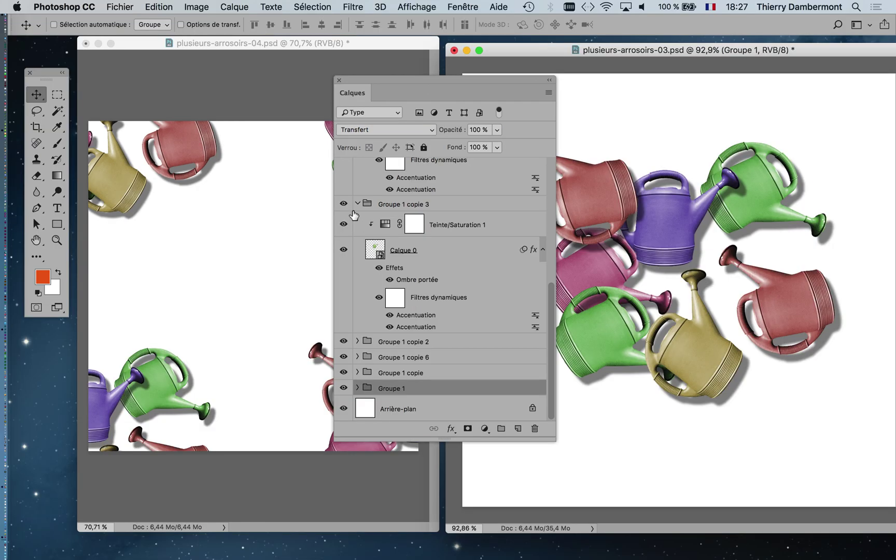
pyautogui.click(357, 204)
pyautogui.click(357, 189)
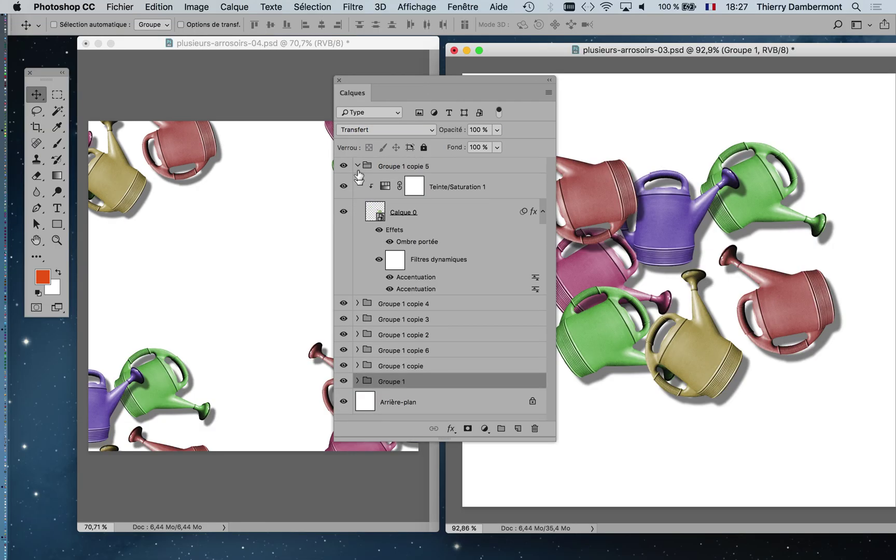
pyautogui.click(357, 166)
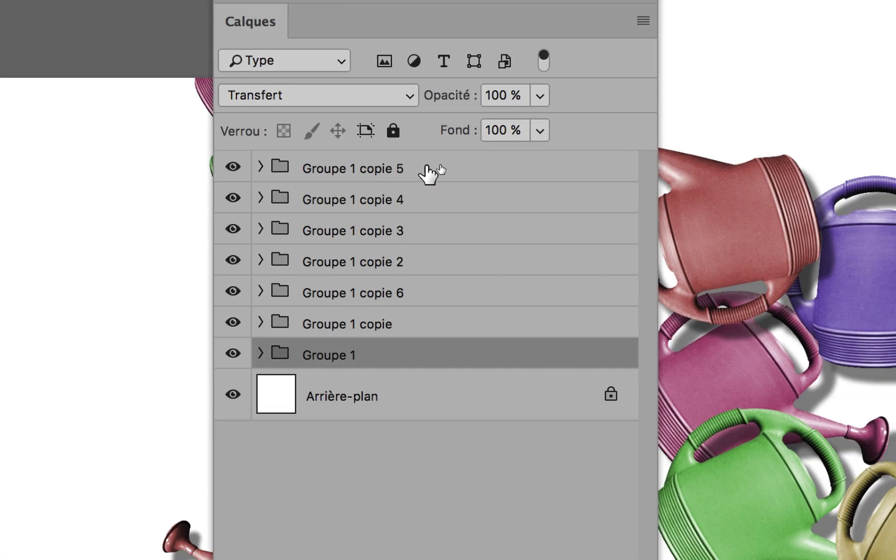
# Give the Groupe 1 copie 5 group a yellow colour label and briefly expand it to check its layers
pyautogui.rightClick(440, 166)
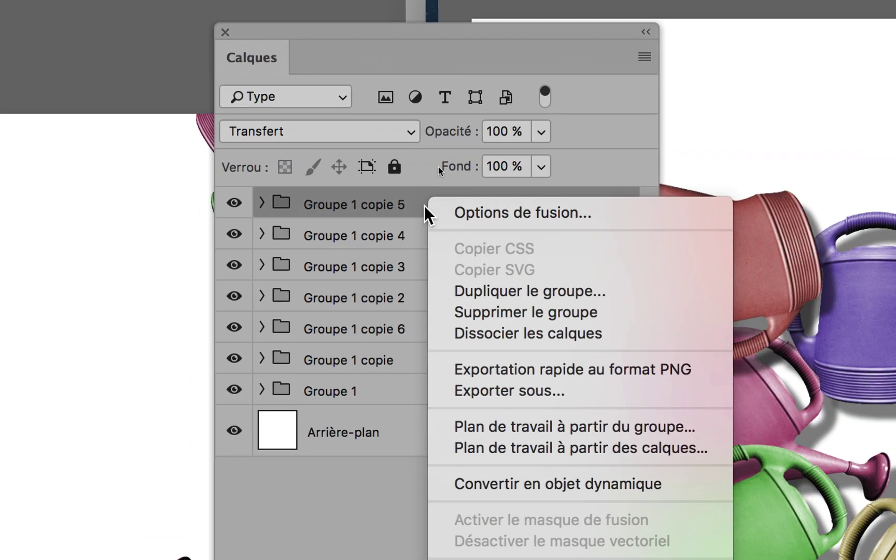
pyautogui.rightClick(433, 123)
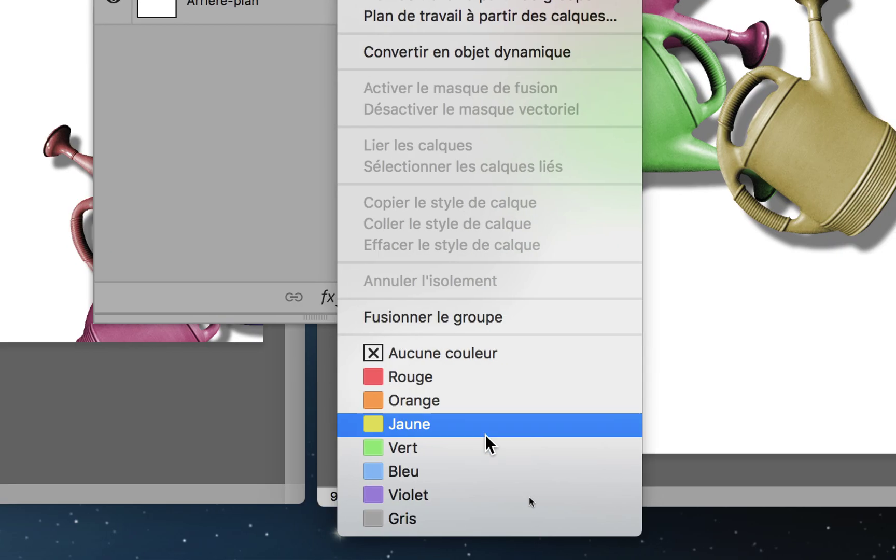
pyautogui.click(486, 430)
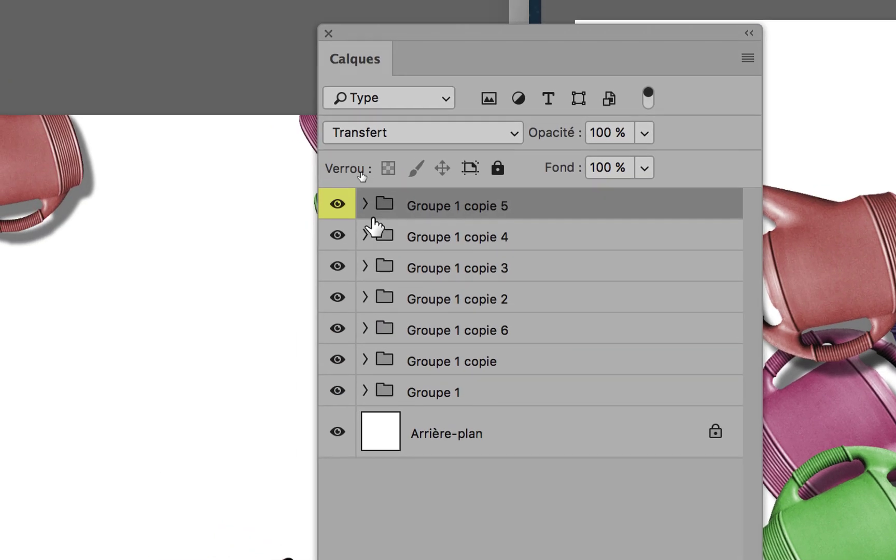
pyautogui.click(365, 204)
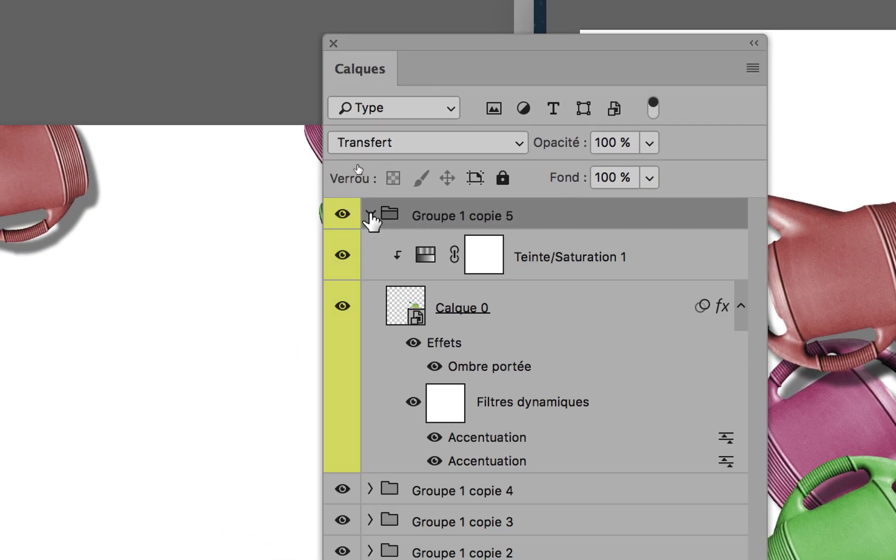
pyautogui.click(370, 213)
pyautogui.click(370, 213)
pyautogui.click(370, 214)
pyautogui.click(370, 215)
pyautogui.click(370, 215)
# Label the Groupe 1 copie 4 group blue and the Groupe 1 copie 3 group violet
pyautogui.rightClick(525, 247)
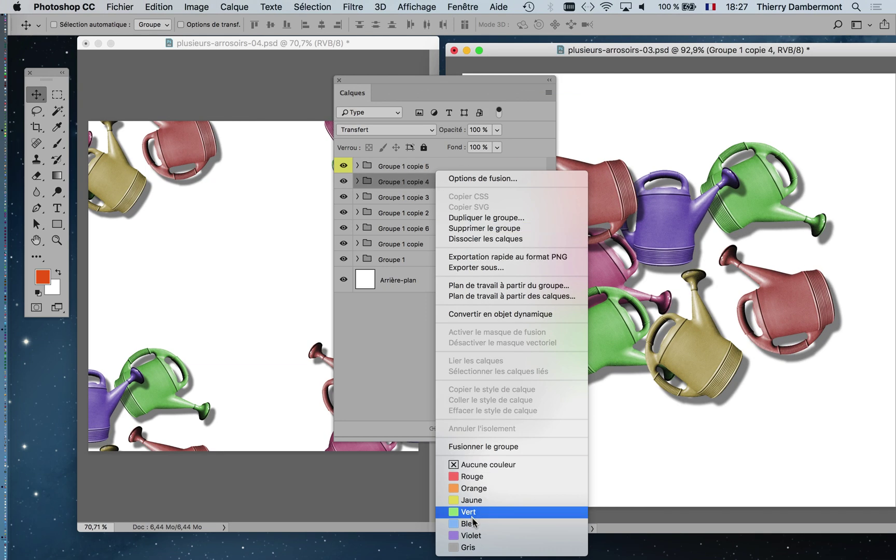
pyautogui.click(473, 523)
pyautogui.rightClick(450, 197)
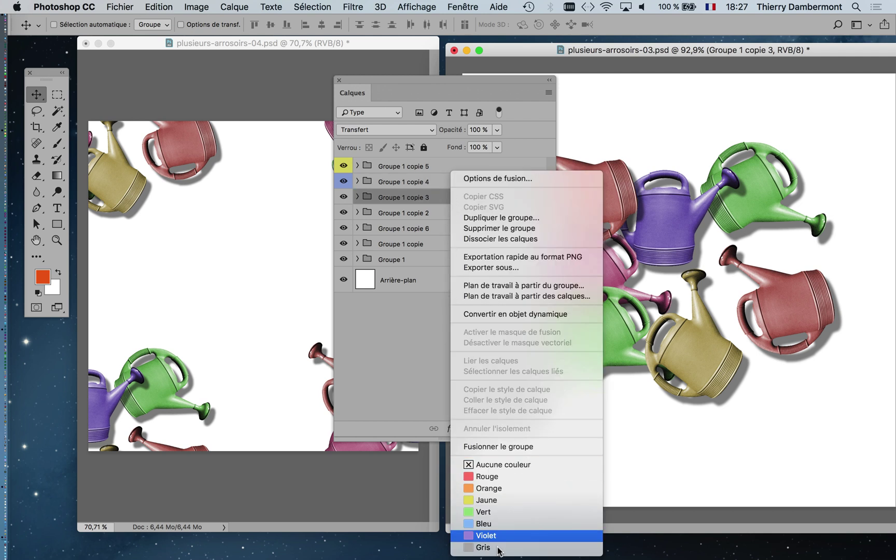
pyautogui.click(487, 535)
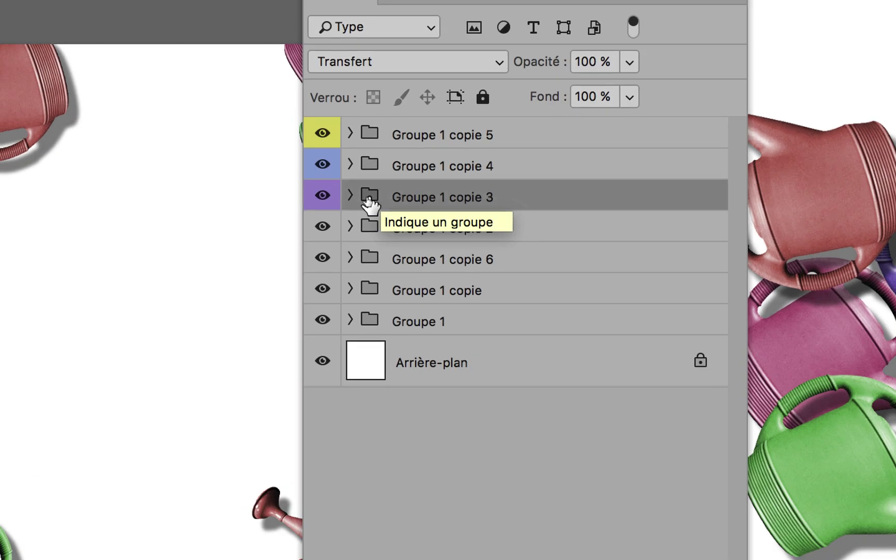
# Expand the three colour-labelled groups and enlarge the Layers panel to review the layers inside them
pyautogui.click(350, 195)
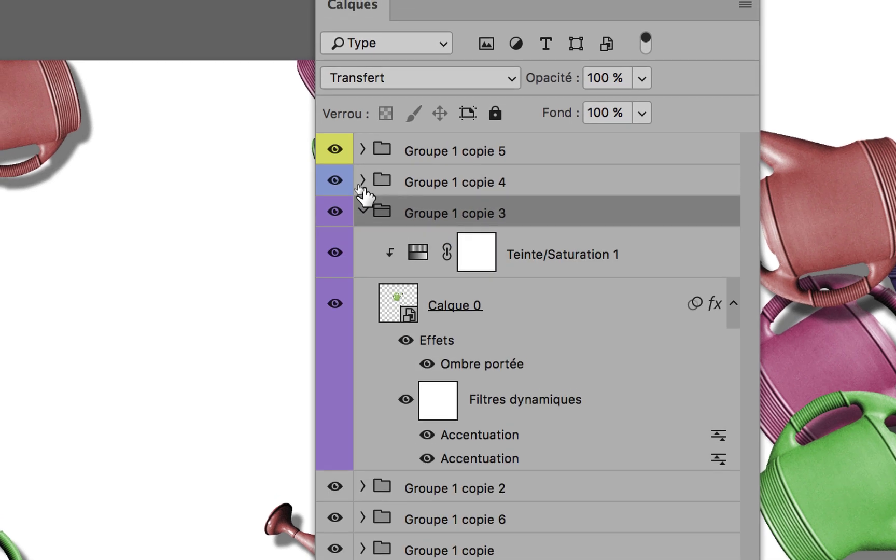
pyautogui.click(362, 182)
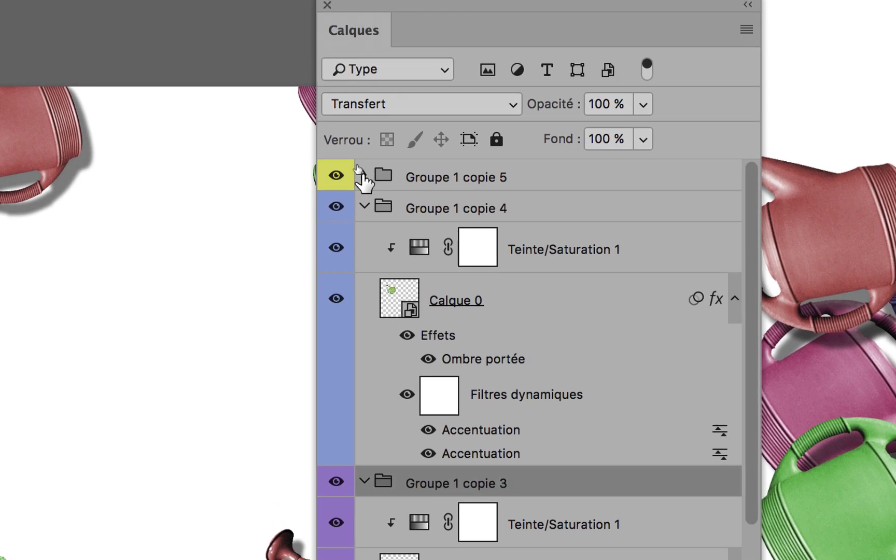
pyautogui.click(362, 156)
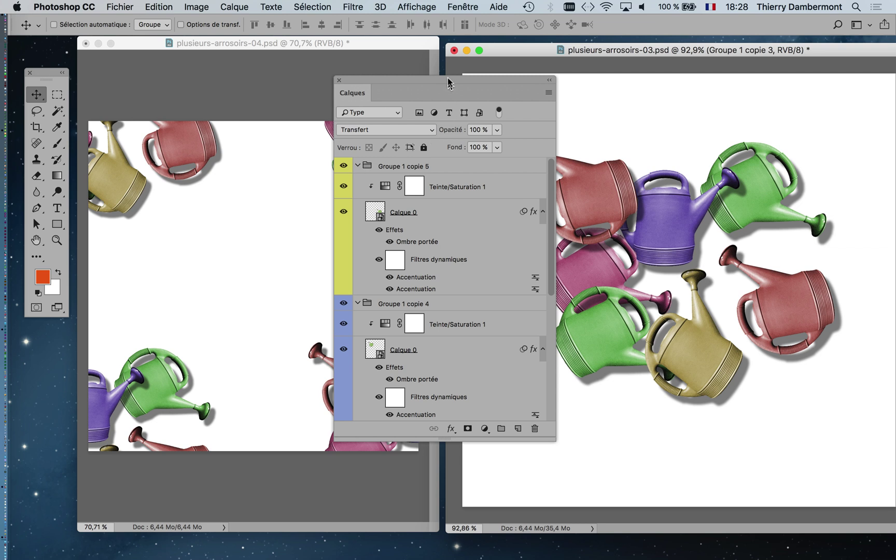
pyautogui.moveTo(453, 80); pyautogui.dragTo(647, 30)
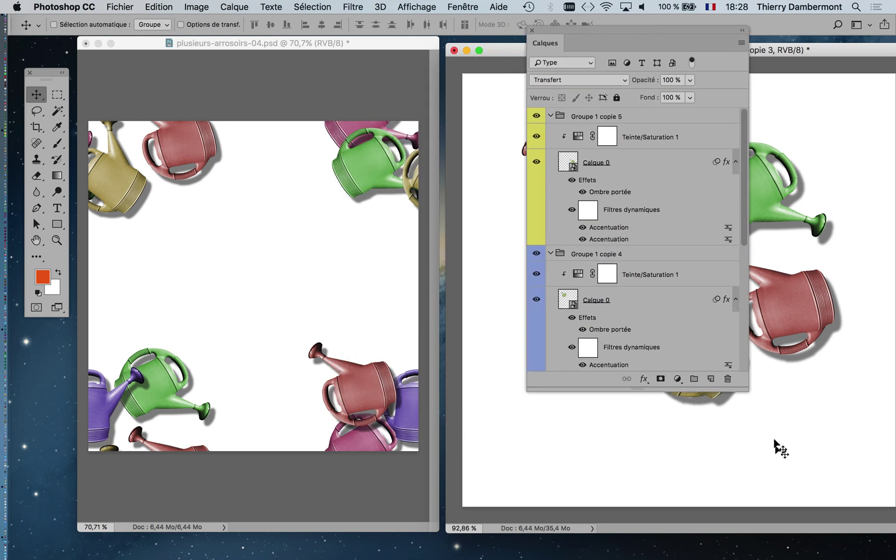
pyautogui.moveTo(745, 388); pyautogui.dragTo(786, 539)
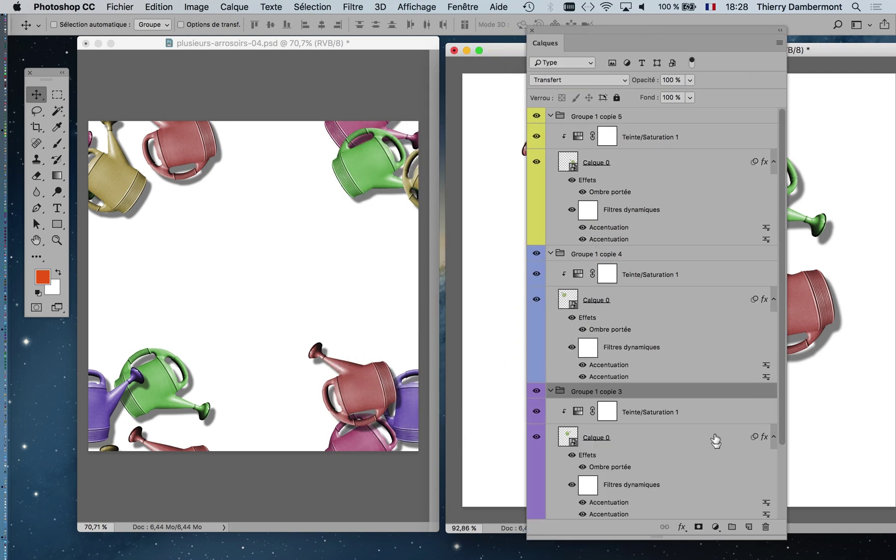
pyautogui.scroll(-5, 714, 442)
pyautogui.scroll(5, 713, 445)
# Move the Layers panel off the watering cans and enable the Move tool's automatic selection, set to Groupe
pyautogui.moveTo(569, 34); pyautogui.dragTo(302, 353)
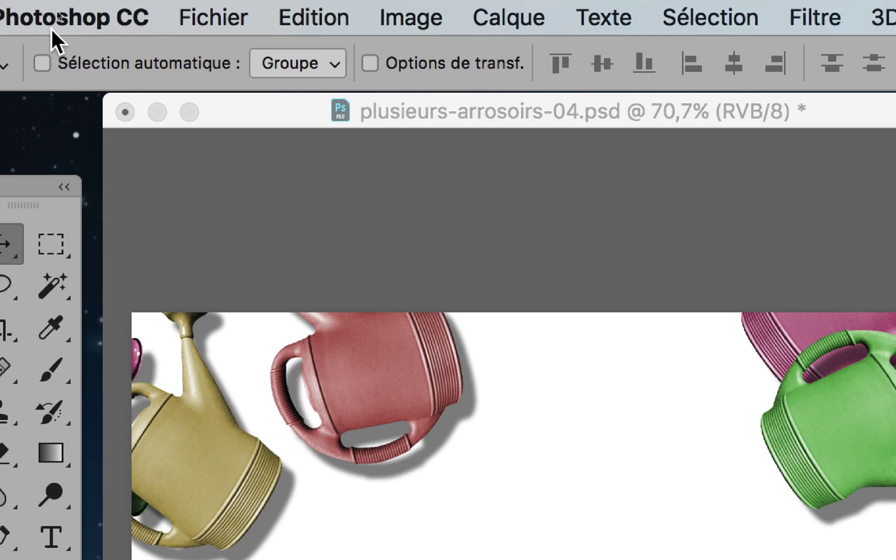
pyautogui.click(49, 42)
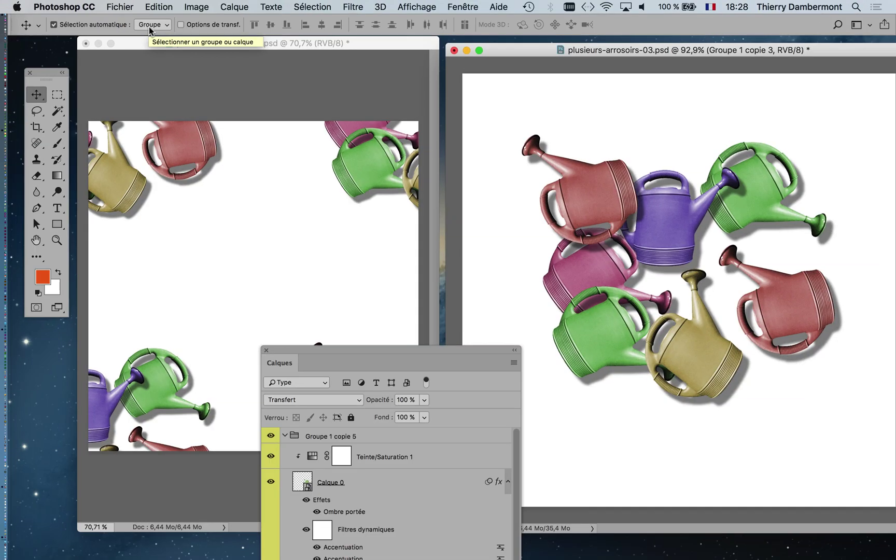
pyautogui.moveTo(501, 351); pyautogui.dragTo(477, 248)
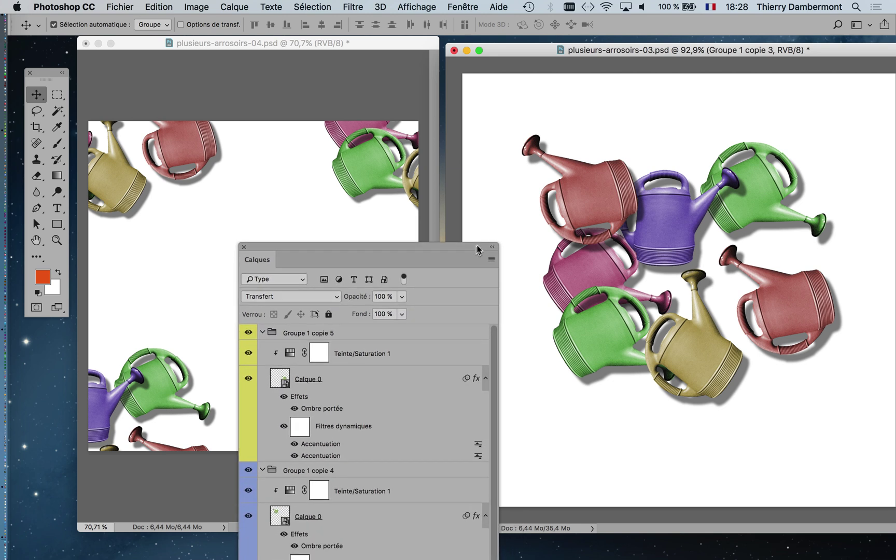
# Try automatic selection on the upper red, violet and upper green watering cans in plusieurs-arrosoirs-03.psd
pyautogui.click(593, 199)
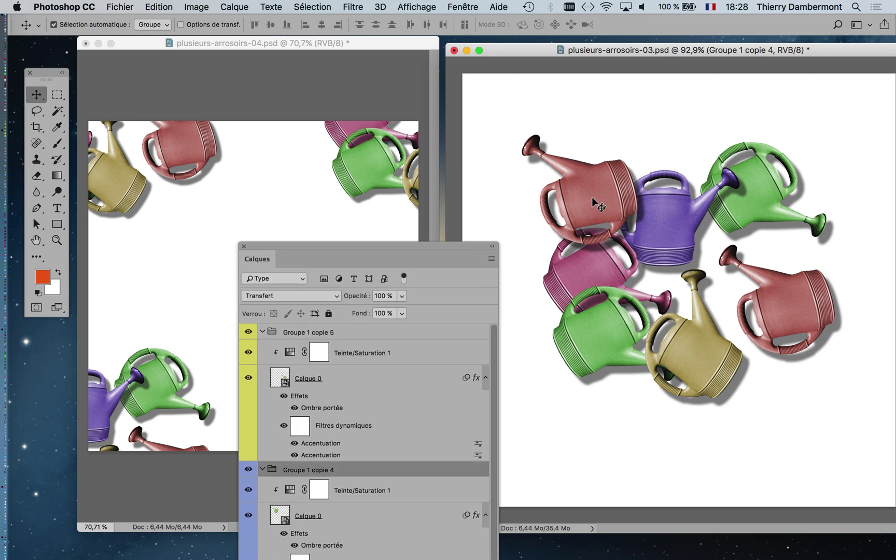
pyautogui.click(651, 214)
pyautogui.click(762, 207)
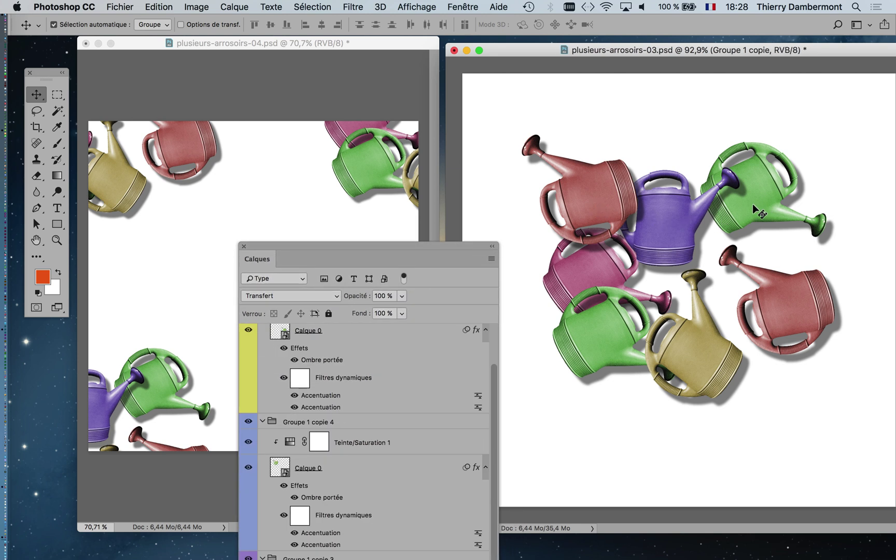
# Clear the Layers panel from the canvases and copy the yellow watering can into the centre of plusieurs-arrosoirs-04.psd
pyautogui.moveTo(467, 248); pyautogui.dragTo(737, 438)
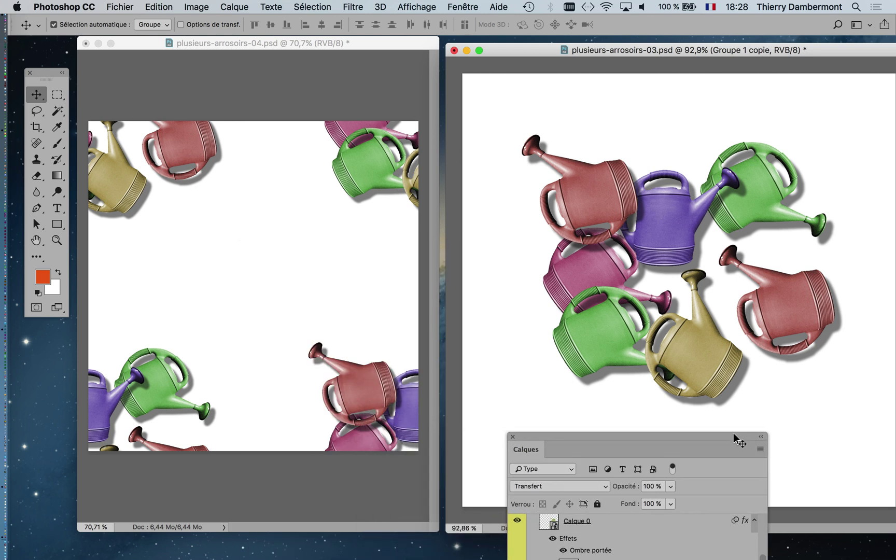
pyautogui.click(708, 357)
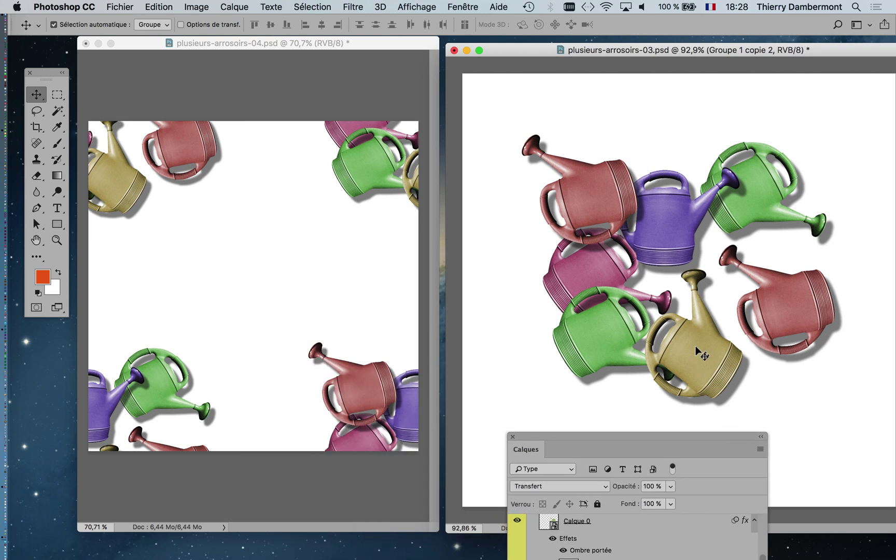
pyautogui.moveTo(617, 342); pyautogui.dragTo(261, 291)
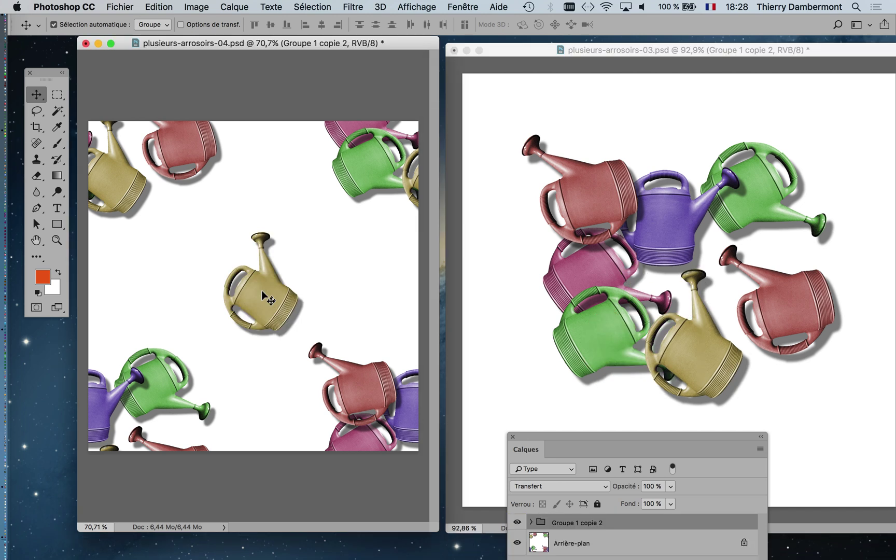
# Copy the upper green and the right-hand red watering cans into plusieurs-arrosoirs-04.psd, above the yellow can
pyautogui.click(682, 222)
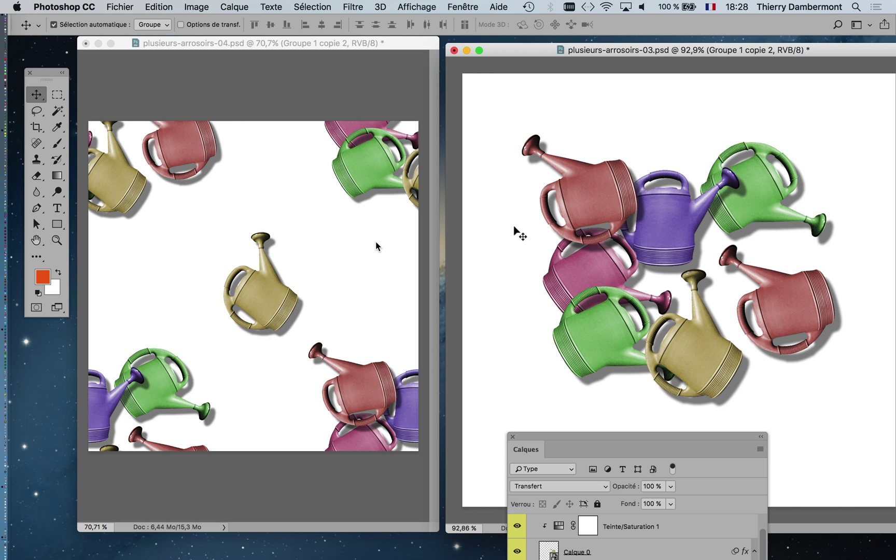
pyautogui.moveTo(772, 195); pyautogui.dragTo(753, 197)
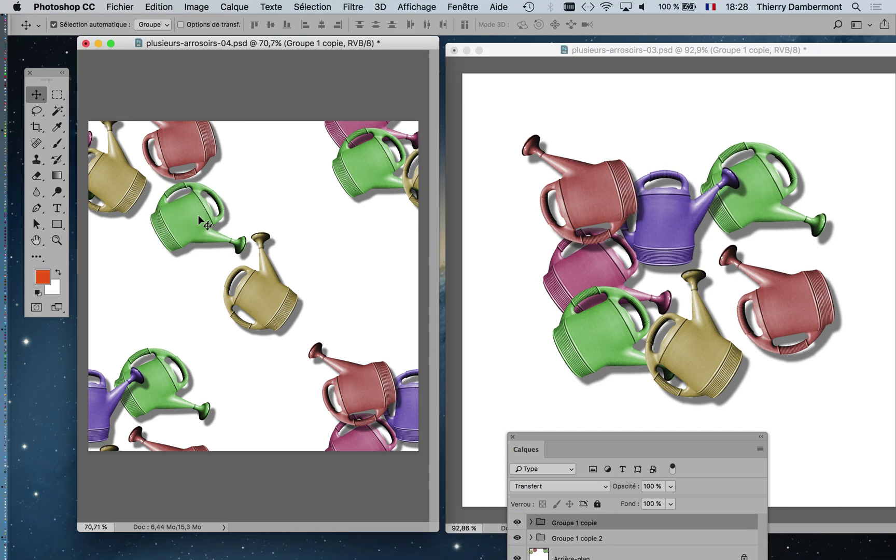
pyautogui.moveTo(804, 313); pyautogui.dragTo(273, 249)
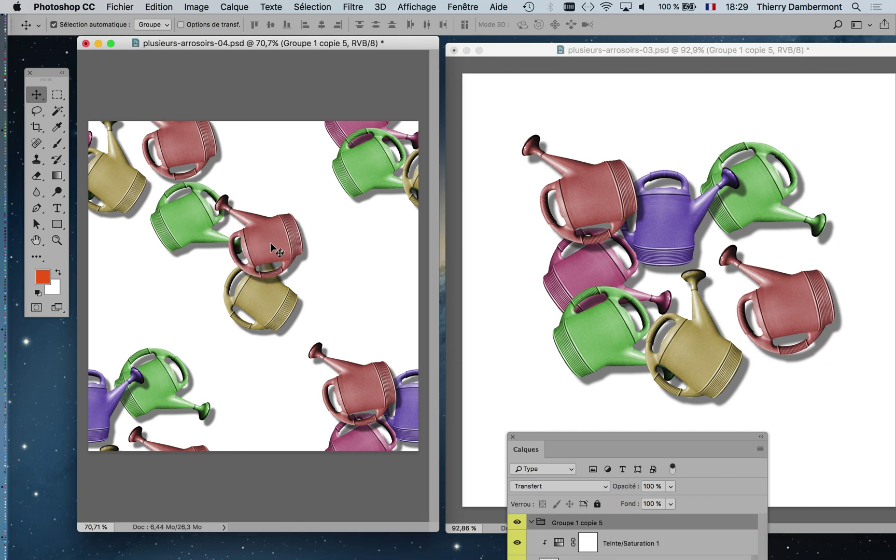
# Copy the violet watering can into plusieurs-arrosoirs-04.psd, overlapping the left side of the central yellow can
pyautogui.click(666, 215)
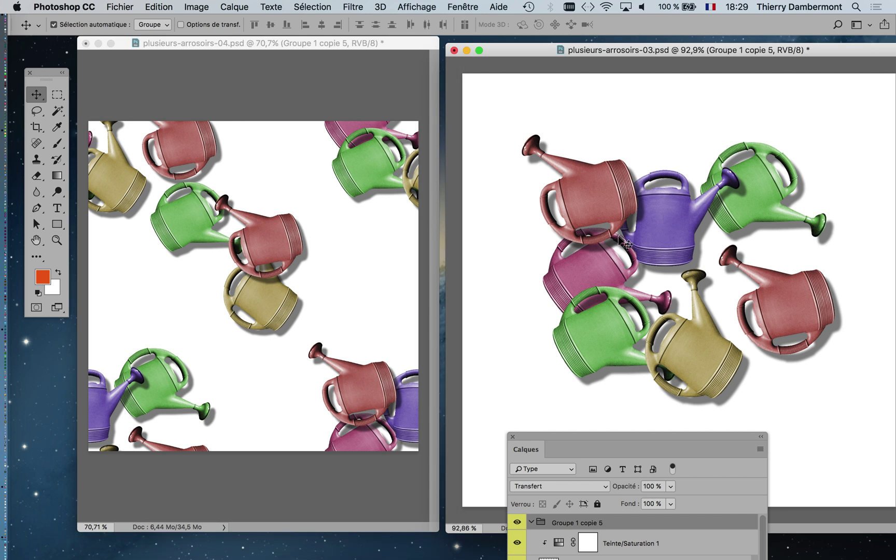
pyautogui.moveTo(659, 218); pyautogui.dragTo(244, 293)
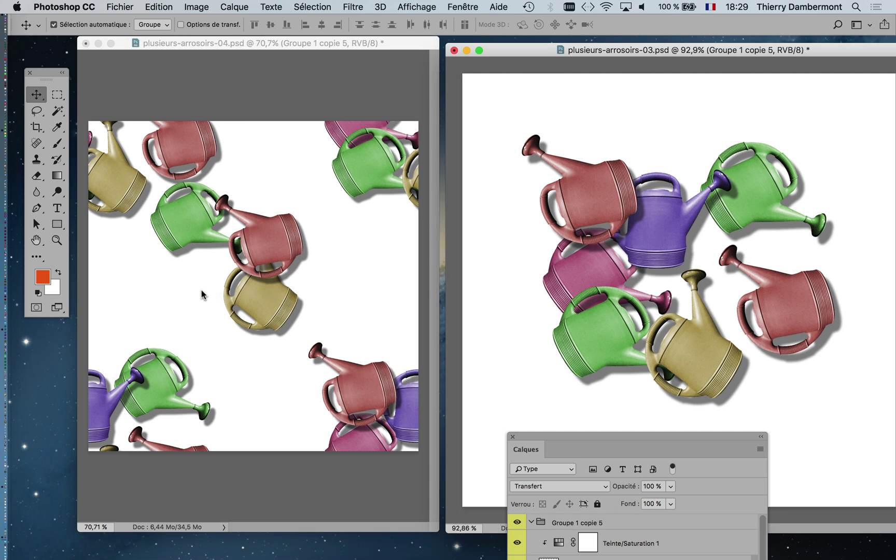
pyautogui.moveTo(201, 290); pyautogui.dragTo(202, 296)
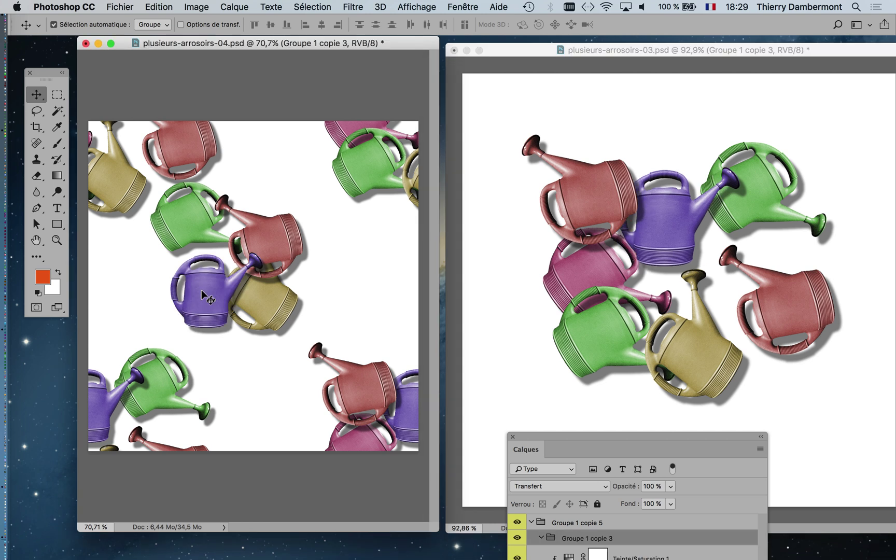
# Copy the magenta watering can into plusieurs-arrosoirs-04.psd, overlapping the right side of the central yellow can
pyautogui.click(594, 274)
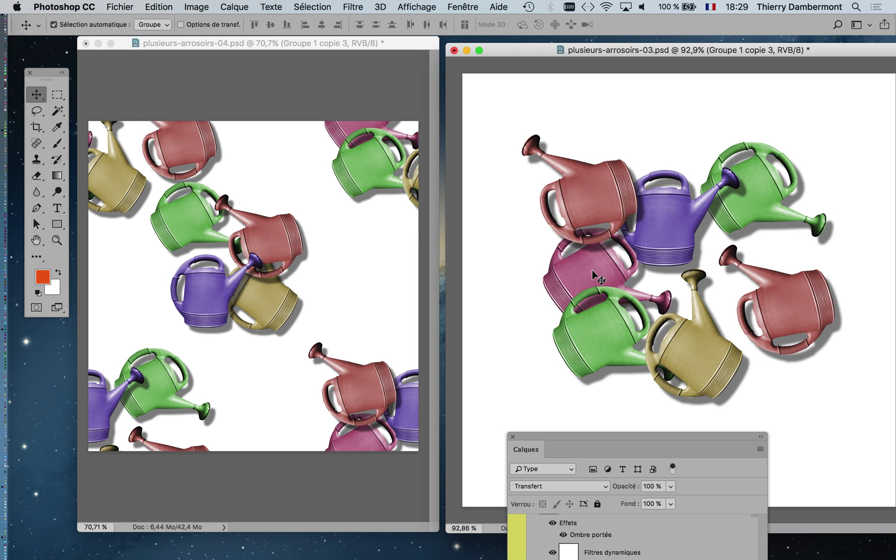
pyautogui.moveTo(584, 273); pyautogui.dragTo(305, 278)
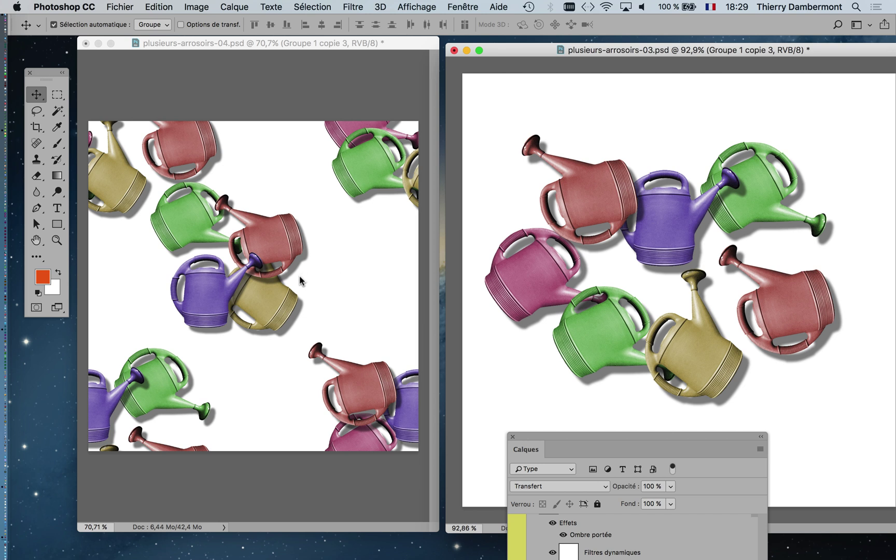
pyautogui.moveTo(299, 280); pyautogui.dragTo(303, 281)
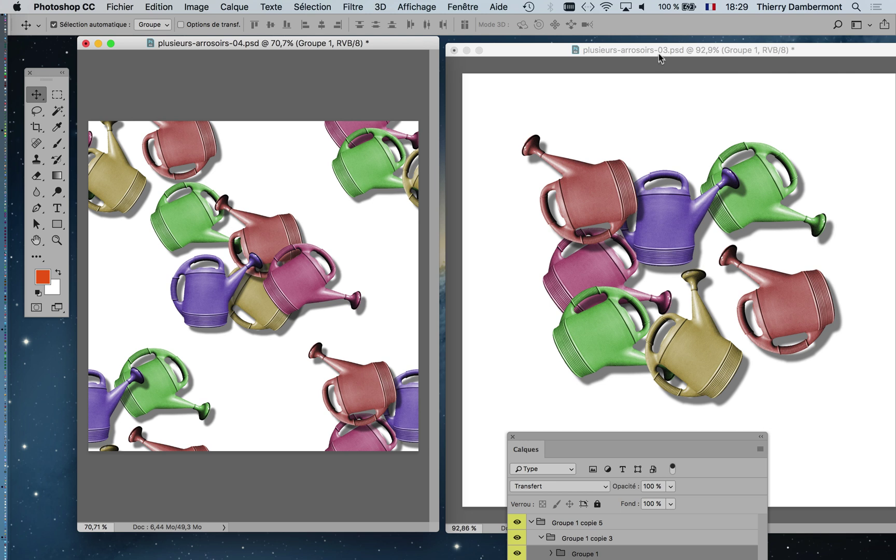
# Copy the upper green watering can into plusieurs-arrosoirs-04.psd a second time, overlapping the top of the central red can
pyautogui.click(749, 191)
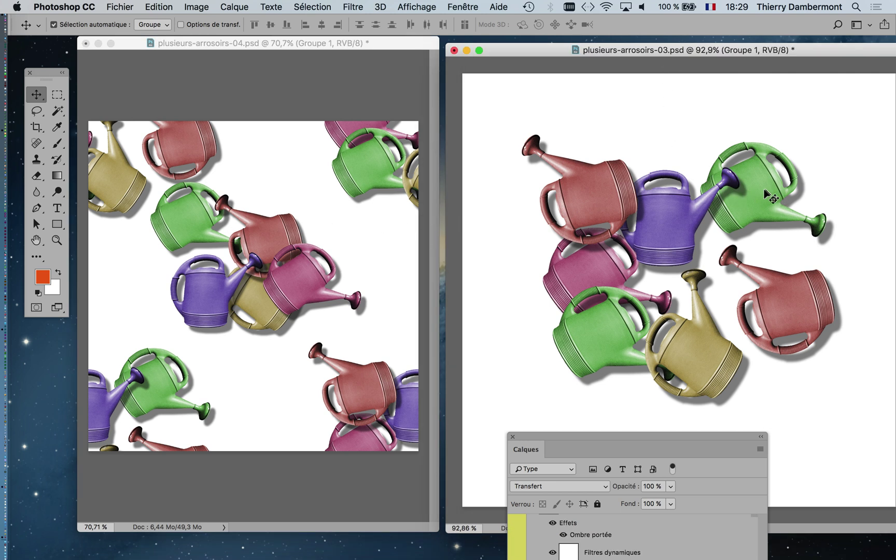
pyautogui.press('super+j')
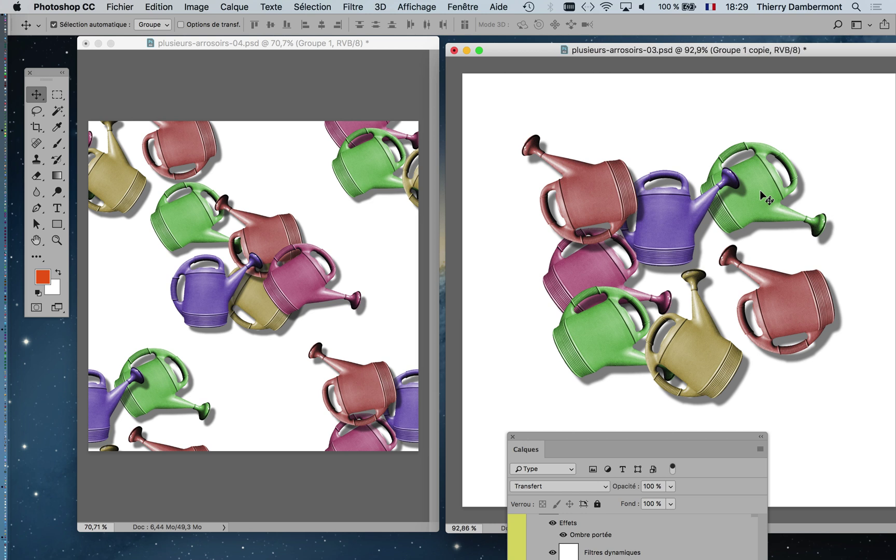
pyautogui.moveTo(760, 191); pyautogui.dragTo(275, 207)
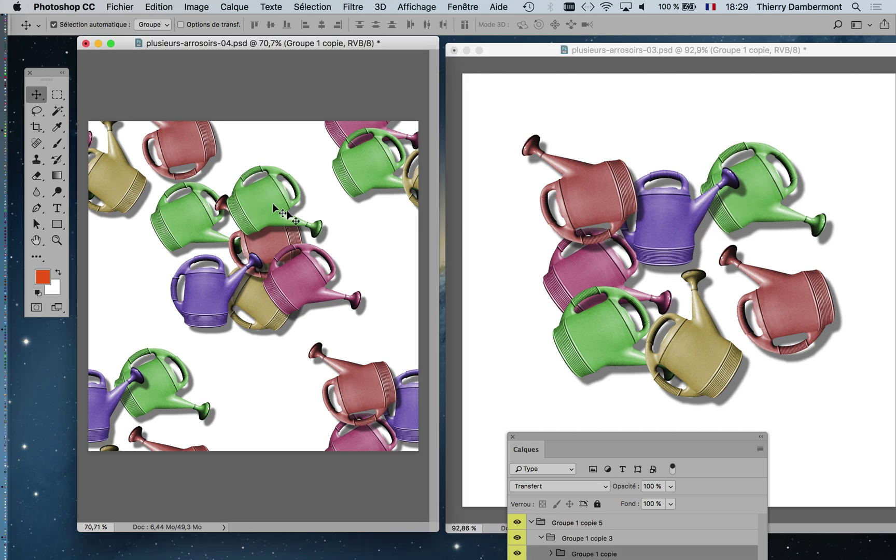
# Copy the magenta watering can into plusieurs-arrosoirs-04.psd again, at the left of the violet can
pyautogui.moveTo(797, 317); pyautogui.dragTo(218, 383)
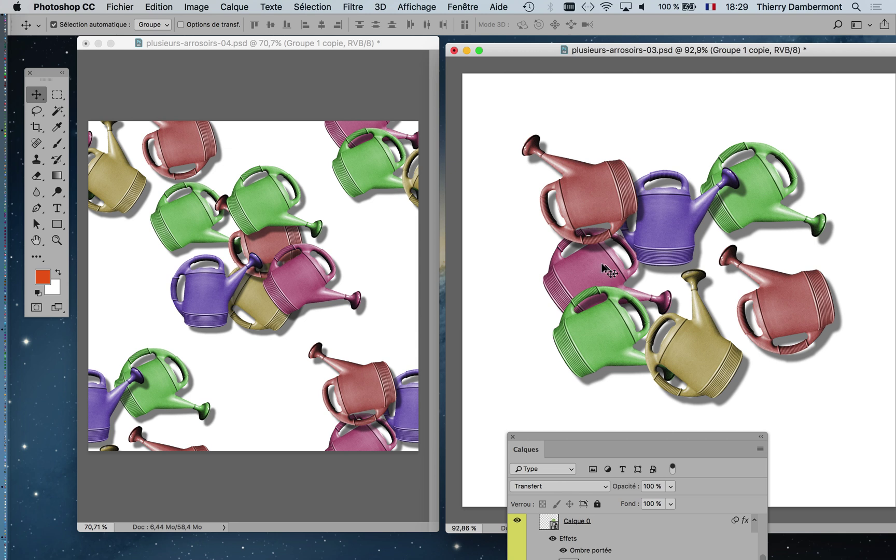
pyautogui.click(572, 270)
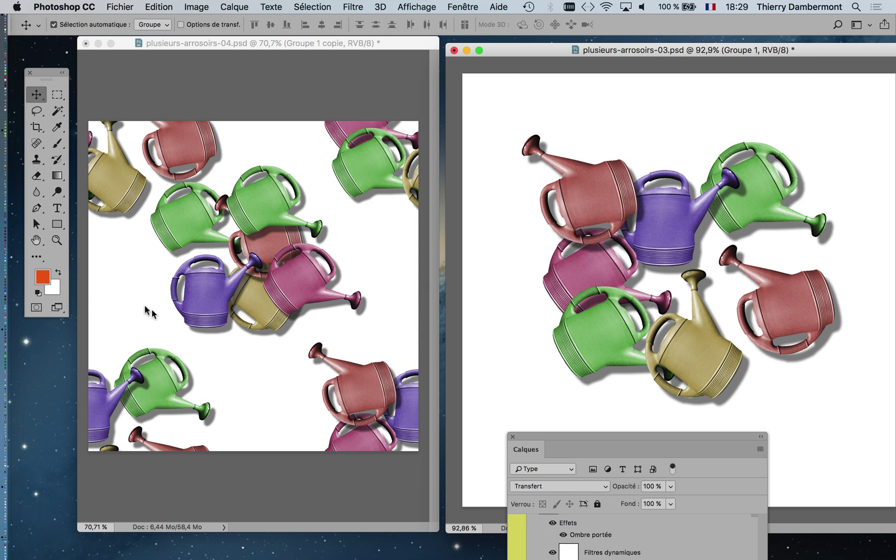
pyautogui.moveTo(146, 307); pyautogui.dragTo(129, 281)
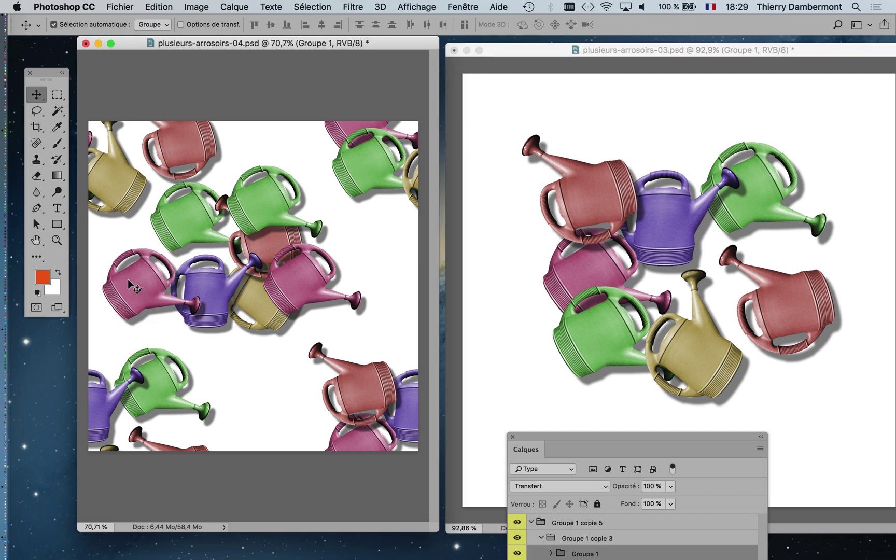
# Copy the yellow and violet watering cans into plusieurs-arrosoirs-04.psd, one at the lower centre and the other at the upper right
pyautogui.click(695, 365)
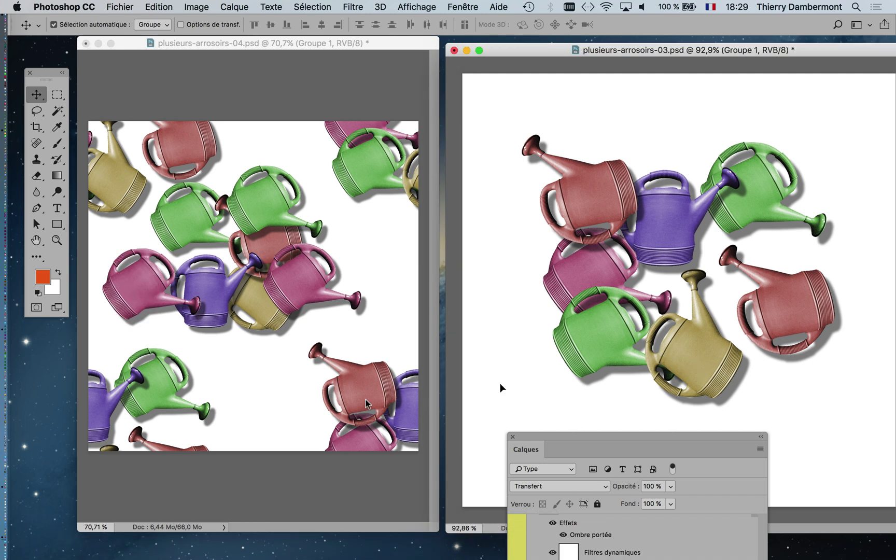
pyautogui.moveTo(365, 404); pyautogui.dragTo(255, 383)
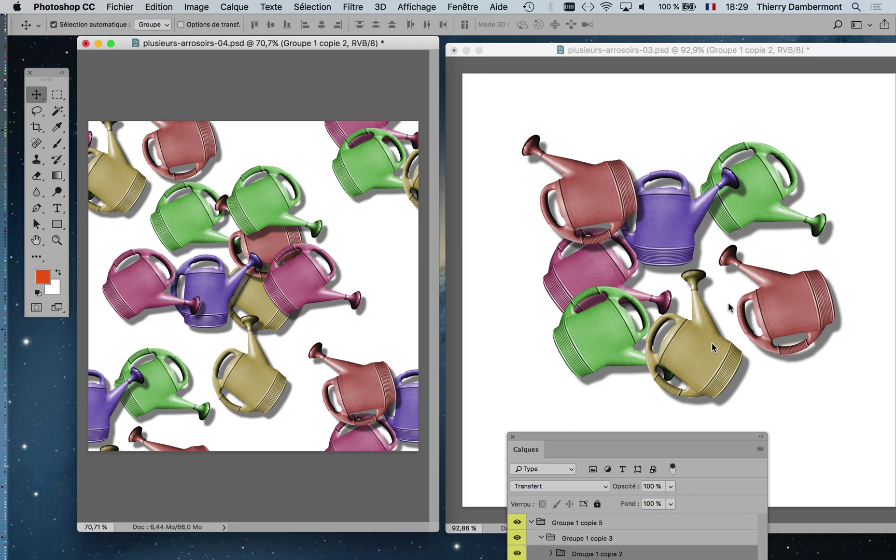
pyautogui.click(673, 210)
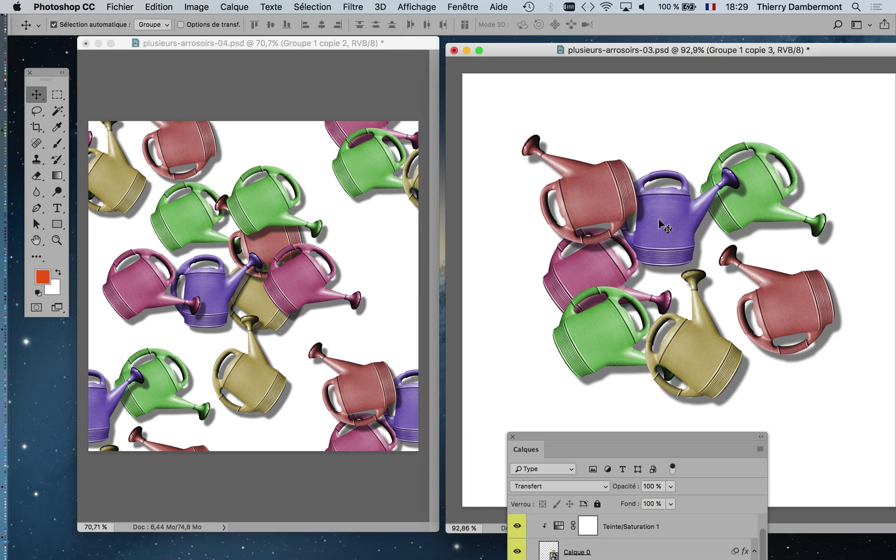
pyautogui.moveTo(662, 225); pyautogui.dragTo(343, 221)
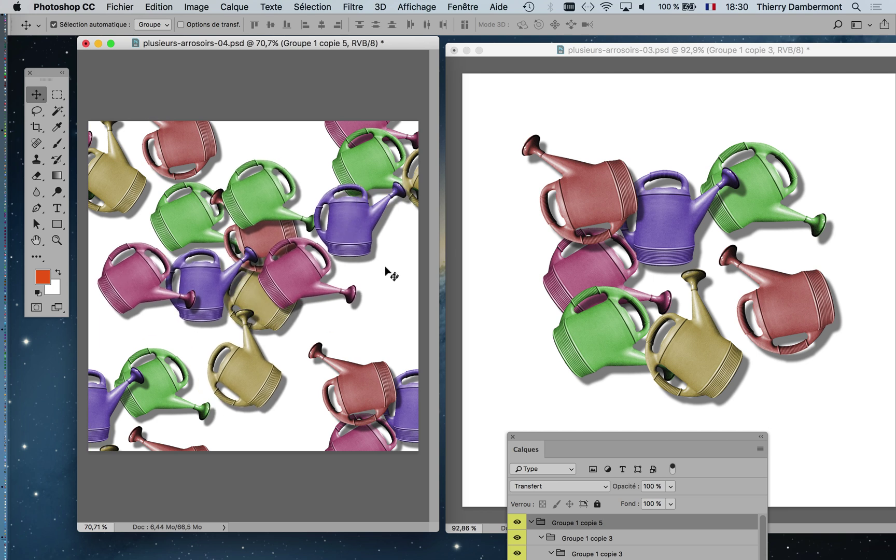
# Toggle the clipping mask of the Teinte/Saturation 1 layer in the innermost Groupe 1 copie 3 off and on again
pyautogui.moveTo(594, 437); pyautogui.dragTo(609, 34)
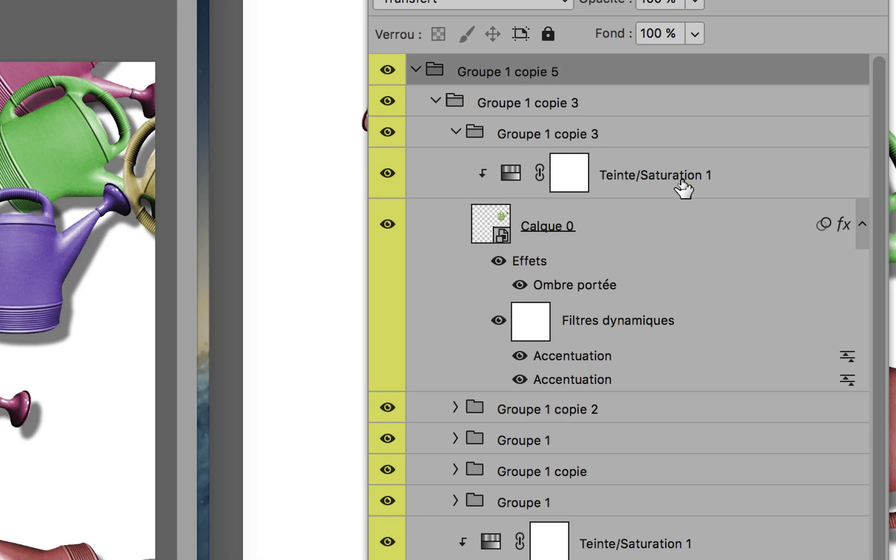
pyautogui.click(682, 181)
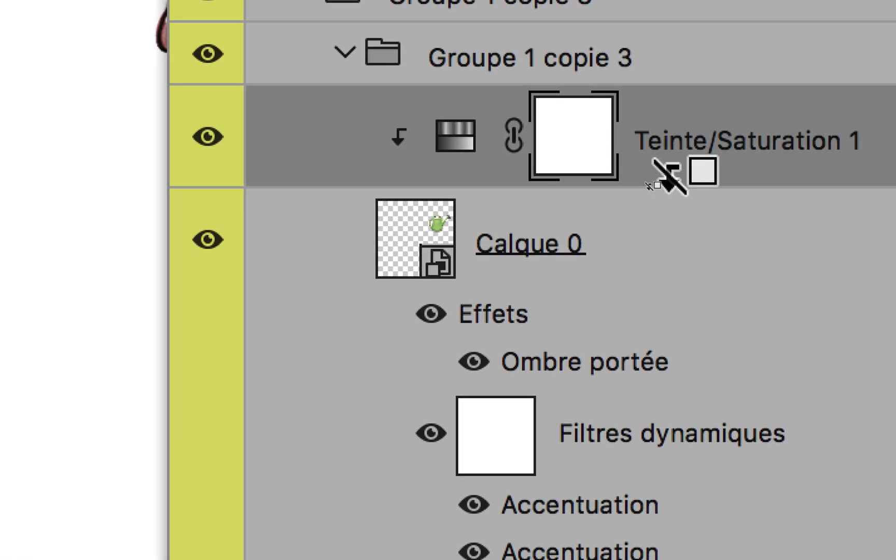
pyautogui.keyDown('alt'); pyautogui.click(668, 176); pyautogui.keyUp('alt')
pyautogui.keyDown('alt'); pyautogui.click(667, 175); pyautogui.keyUp('alt')
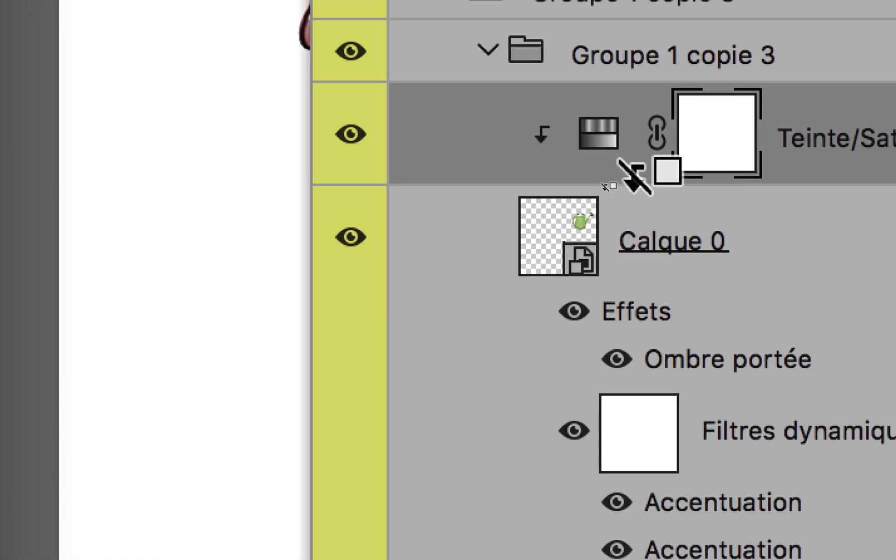
pyautogui.keyDown('alt'); pyautogui.click(684, 222); pyautogui.keyUp('alt')
pyautogui.keyDown('alt'); pyautogui.click(632, 176); pyautogui.keyUp('alt')
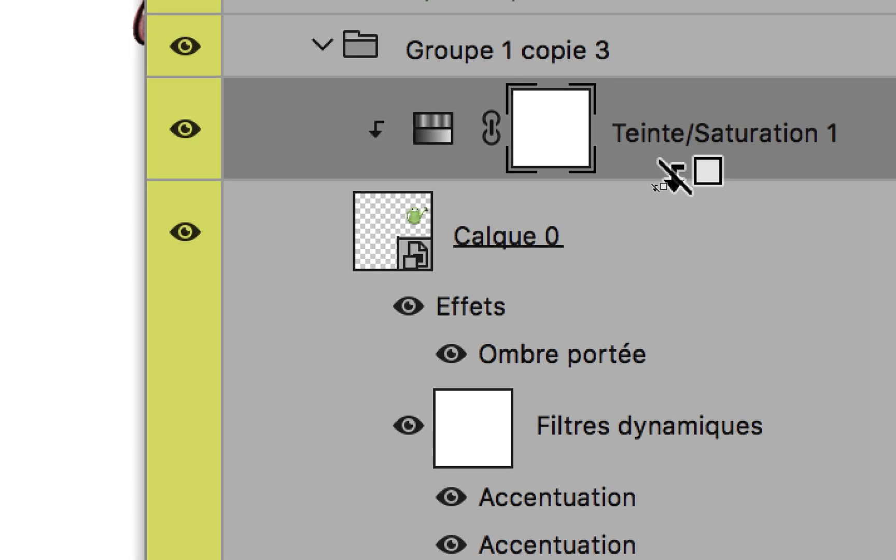
pyautogui.keyDown('alt'); pyautogui.click(672, 177); pyautogui.keyUp('alt')
pyautogui.keyDown('alt'); pyautogui.click(675, 177); pyautogui.keyUp('alt')
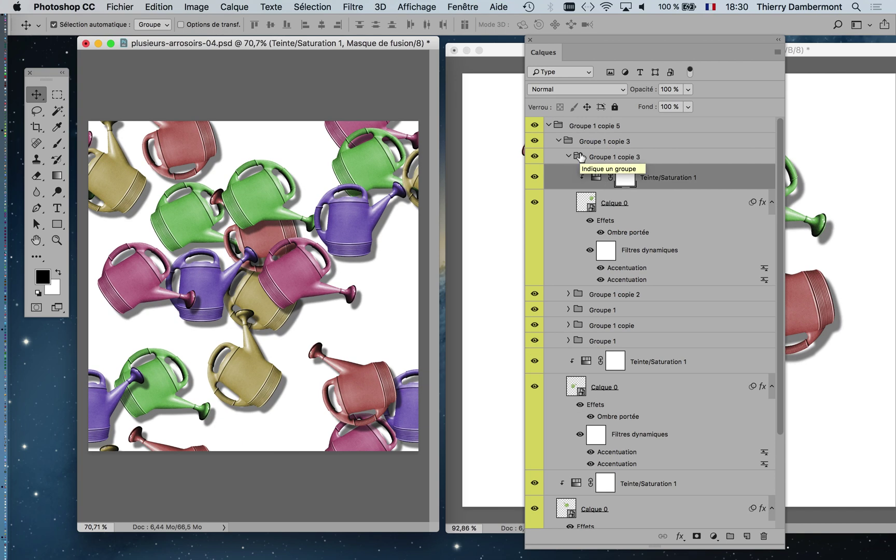
# Collapse Groupe 1 copie 5 and isolate its watering cans by hiding Groupe 1 copie and Groupe 1 copie 2
pyautogui.click(548, 126)
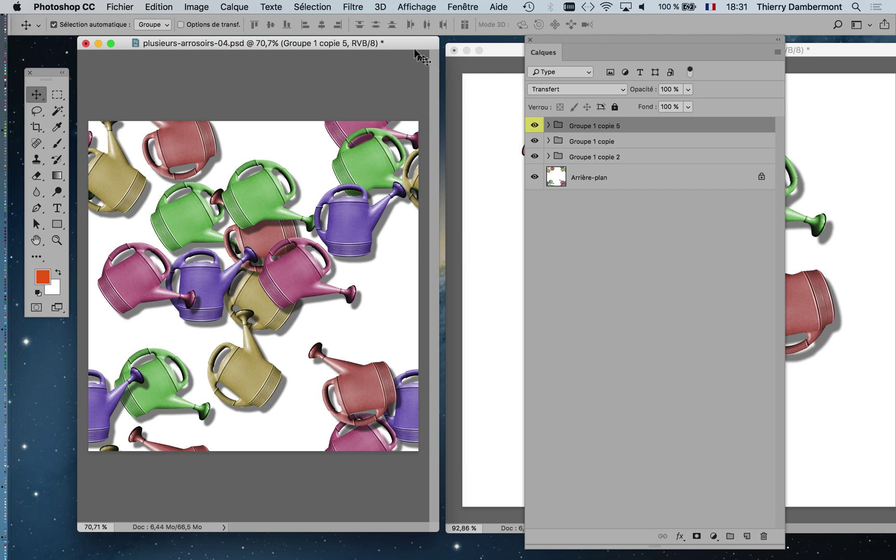
pyautogui.click(481, 51)
pyautogui.click(401, 51)
pyautogui.click(534, 126)
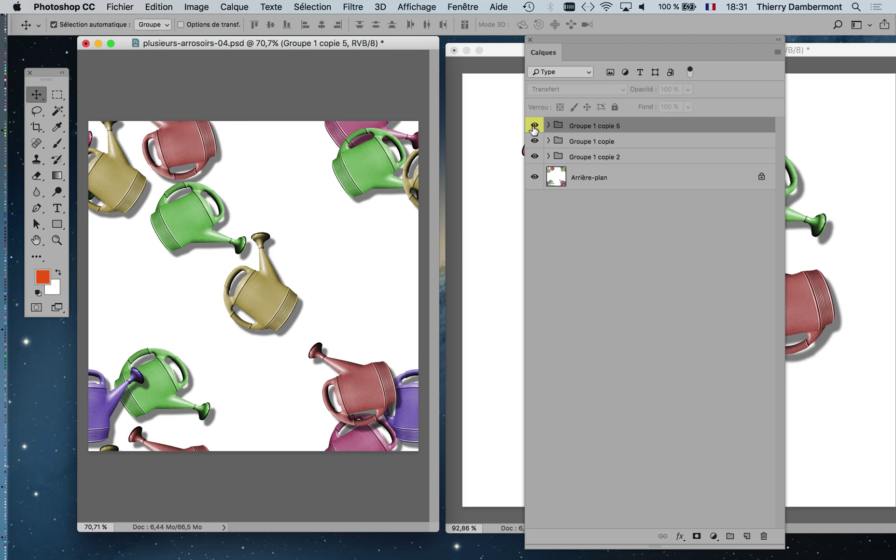
pyautogui.moveTo(534, 141); pyautogui.dragTo(534, 156)
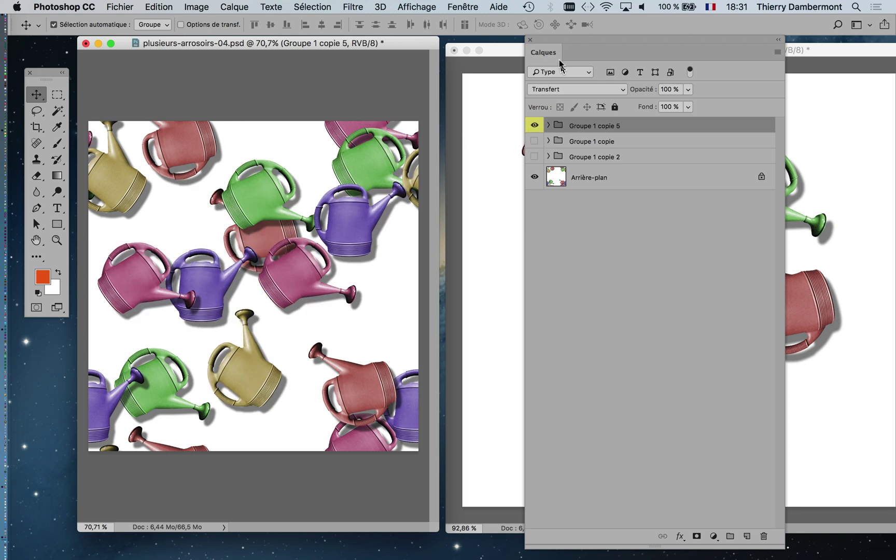
pyautogui.moveTo(557, 36); pyautogui.dragTo(437, 75)
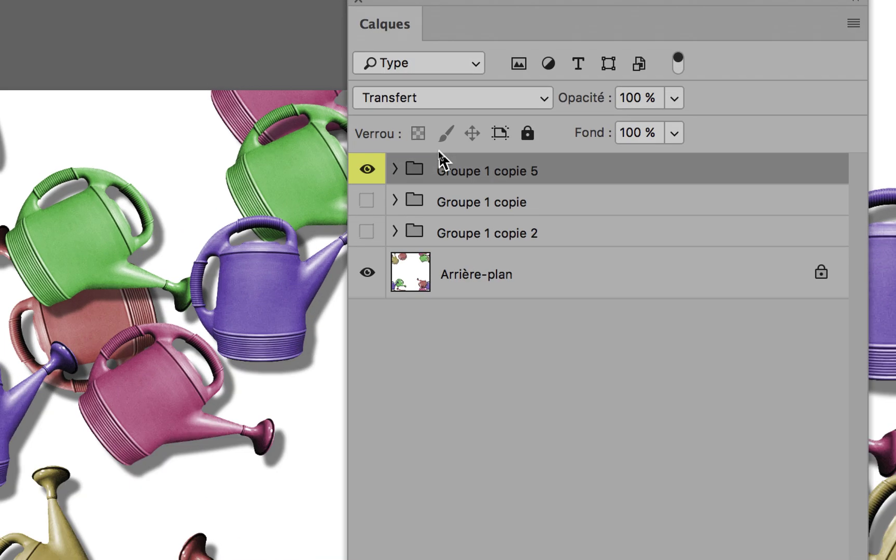
# Show Groupe 1 copie 2 and Groupe 1 copie again, and check each group's visibility in the layer stack
pyautogui.click(402, 176)
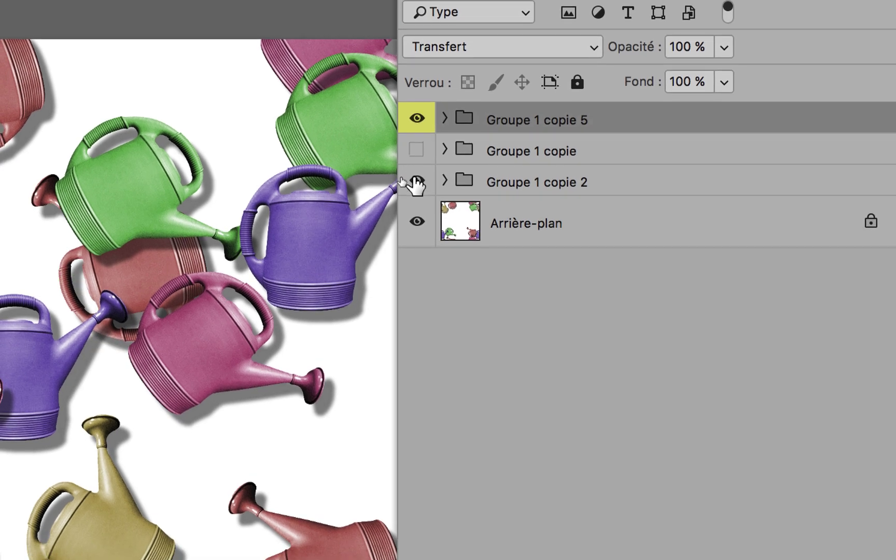
pyautogui.click(415, 200)
pyautogui.click(434, 169)
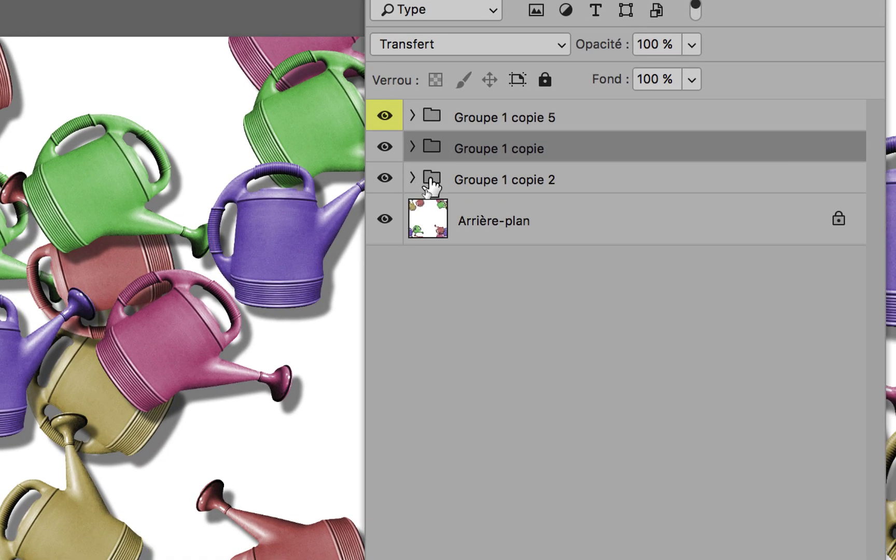
pyautogui.click(430, 184)
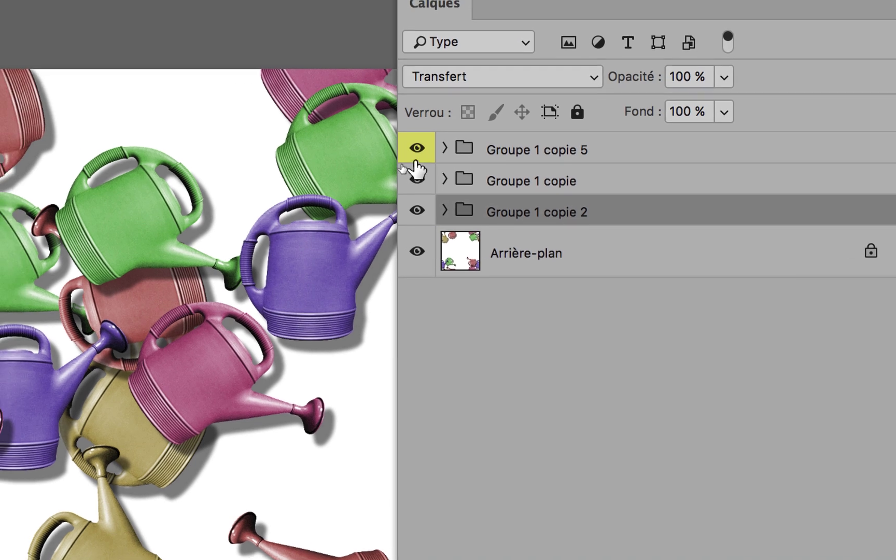
pyautogui.click(387, 125)
pyautogui.click(413, 155)
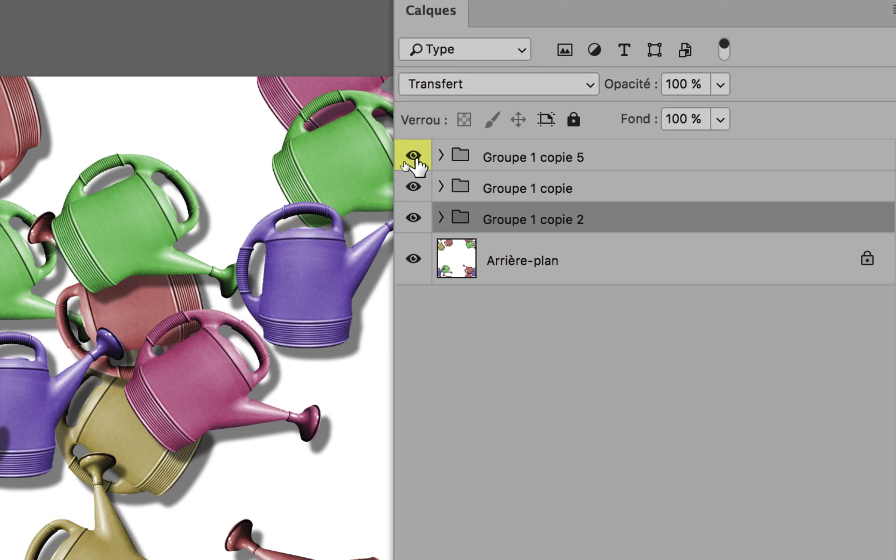
# Expand Groupe 1 copie 5 with its nested groups and release the clipping mask of its topmost Teinte/Saturation 1 layer
pyautogui.keyDown('alt'); pyautogui.click(441, 156); pyautogui.keyUp('alt')
pyautogui.keyDown('alt'); pyautogui.click(423, 157); pyautogui.keyUp('alt')
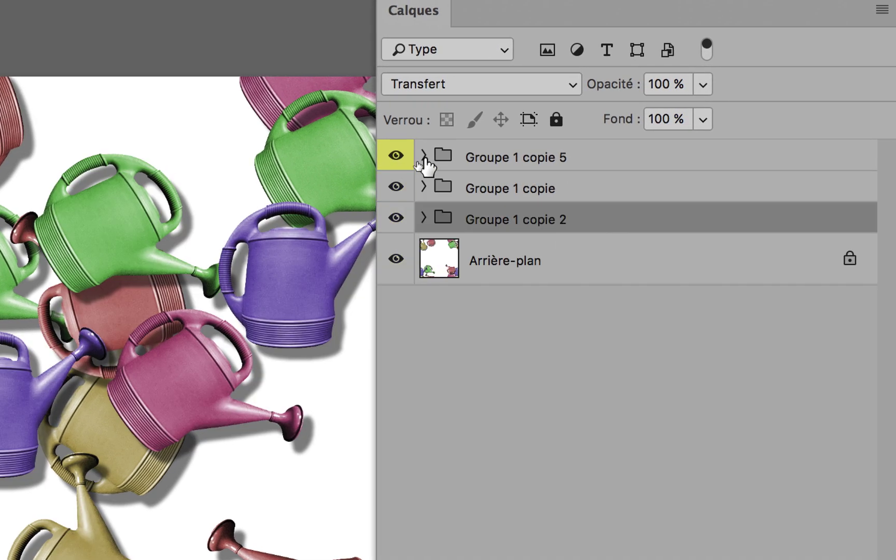
pyautogui.keyDown('alt'); pyautogui.click(424, 157); pyautogui.keyUp('alt')
pyautogui.click(423, 157)
pyautogui.keyDown('alt'); pyautogui.click(424, 157); pyautogui.keyUp('alt')
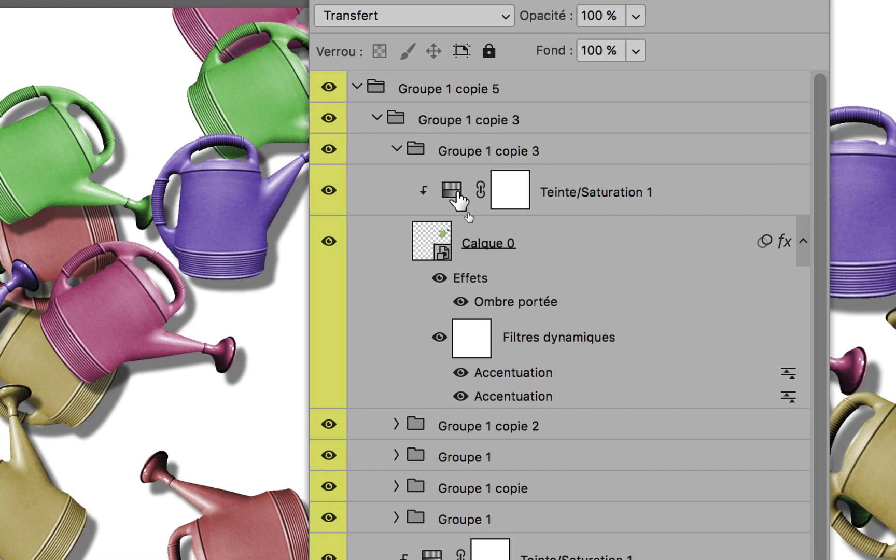
pyautogui.keyDown('alt'); pyautogui.click(464, 213); pyautogui.keyUp('alt')
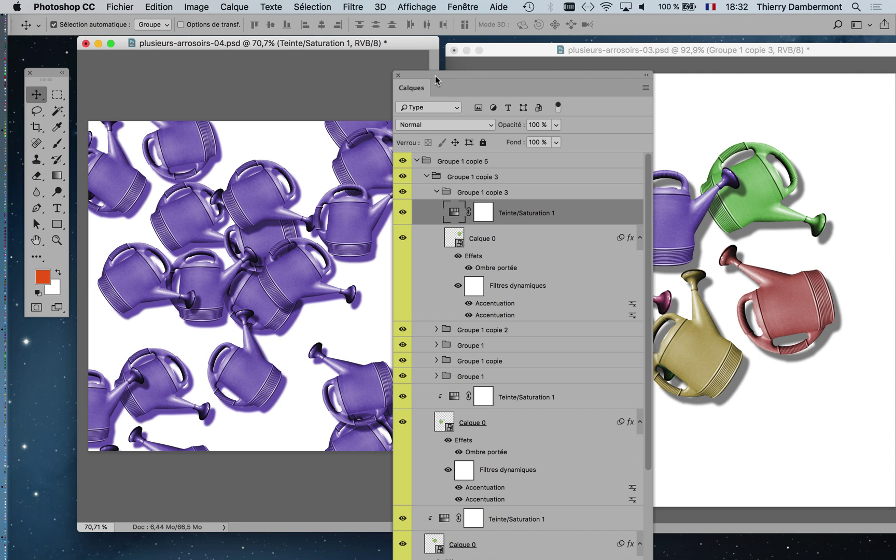
pyautogui.moveTo(435, 77); pyautogui.dragTo(516, 73)
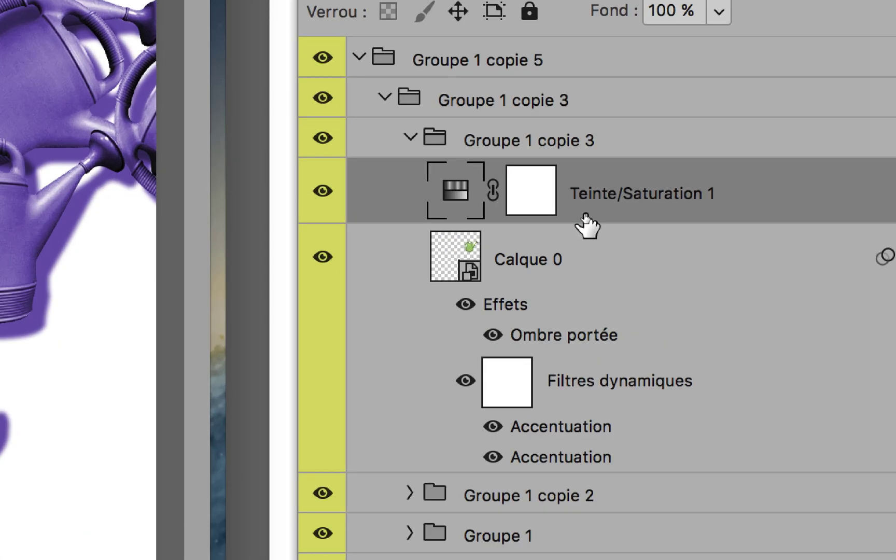
# Restore and release the topmost Teinte/Saturation 1 clipping mask repeatedly to compare its effect on the watering cans
pyautogui.keyDown('alt'); pyautogui.click(586, 207); pyautogui.keyUp('alt')
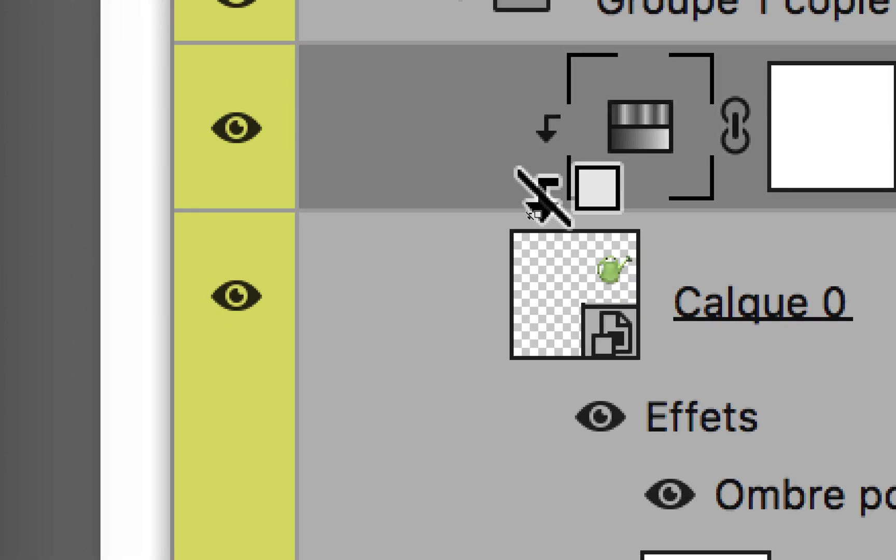
pyautogui.keyDown('alt'); pyautogui.click(534, 210); pyautogui.keyUp('alt')
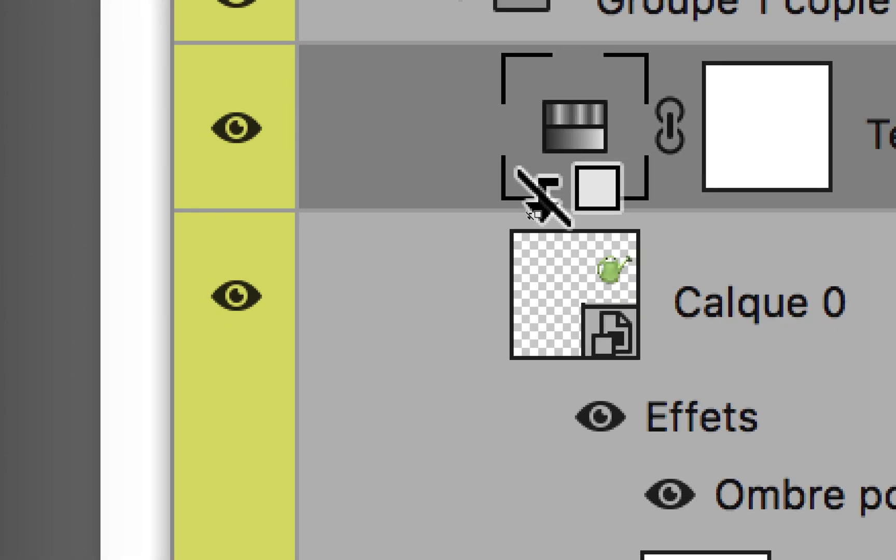
pyautogui.keyDown('alt'); pyautogui.click(534, 210); pyautogui.keyUp('alt')
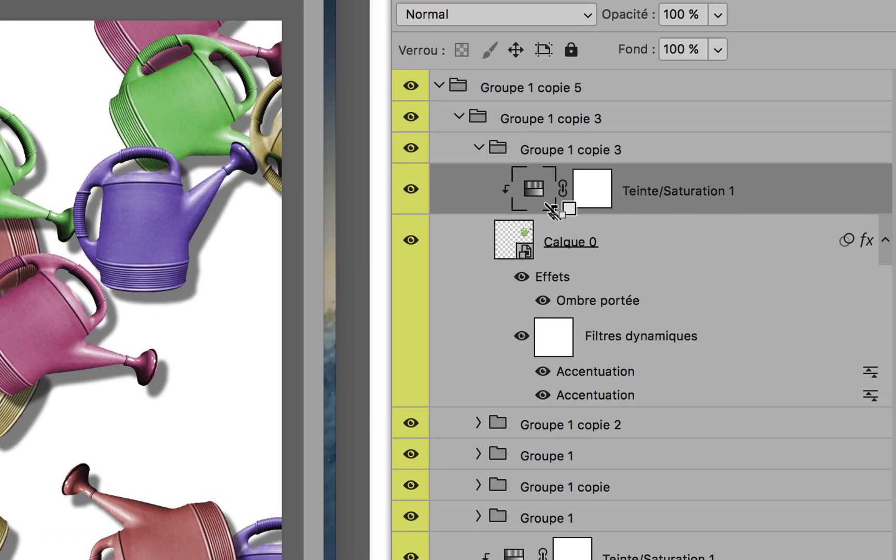
pyautogui.keyDown('alt'); pyautogui.click(552, 210); pyautogui.keyUp('alt')
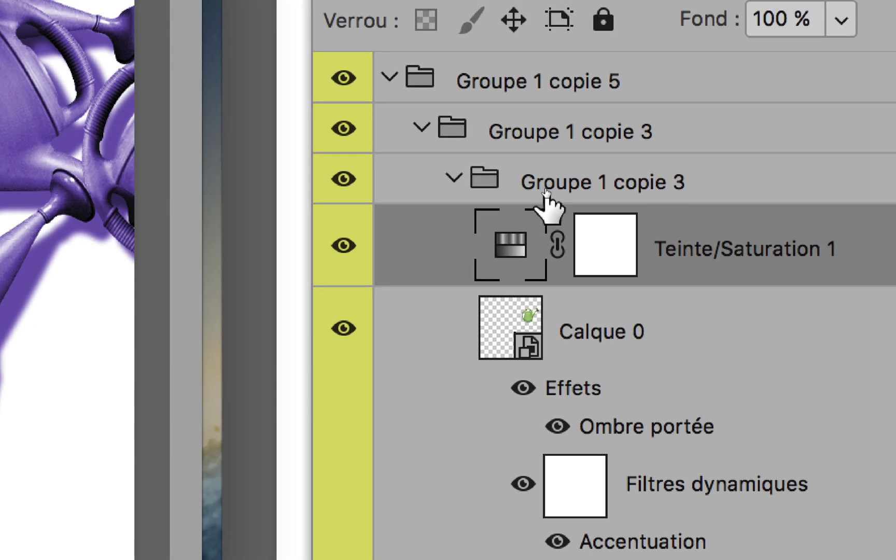
# Change the blending mode of the innermost Groupe 1 copie 3 from Transfert to Normal
pyautogui.click(544, 155)
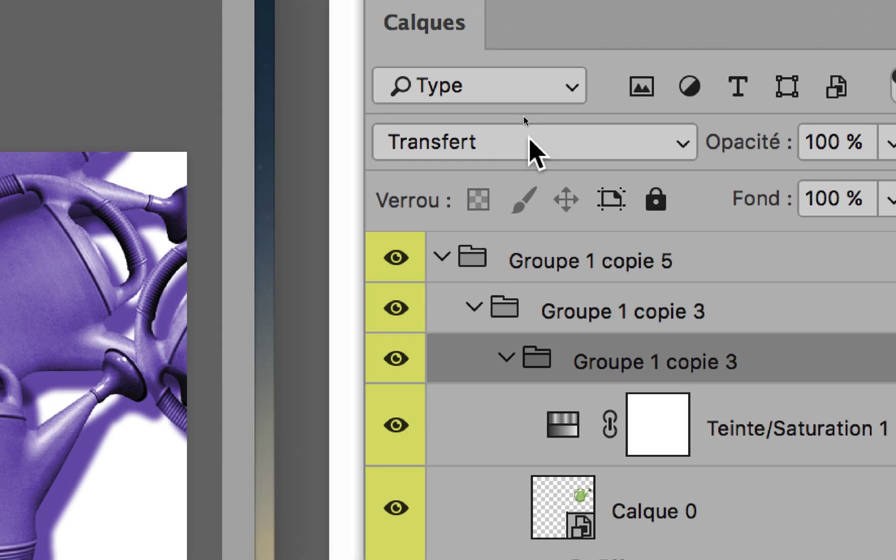
pyautogui.click(529, 138)
pyautogui.click(528, 152)
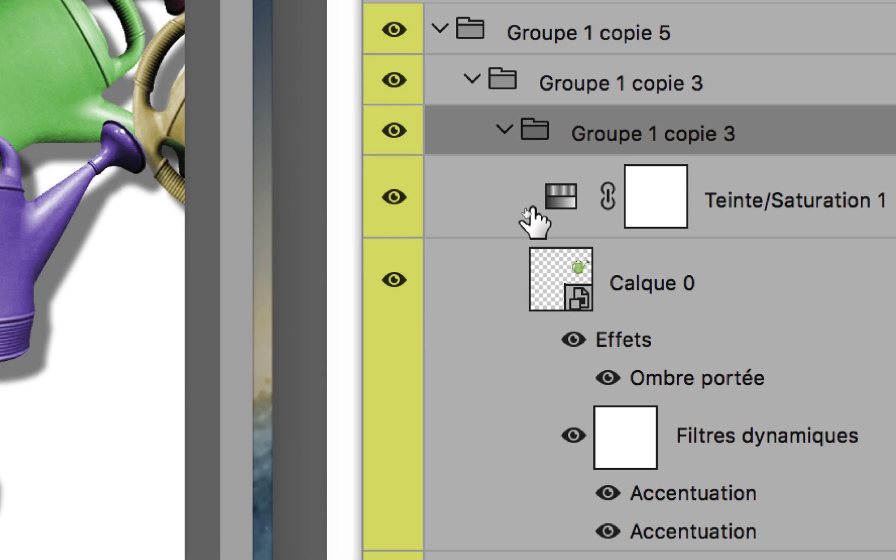
pyautogui.moveTo(506, 215); pyautogui.dragTo(528, 209)
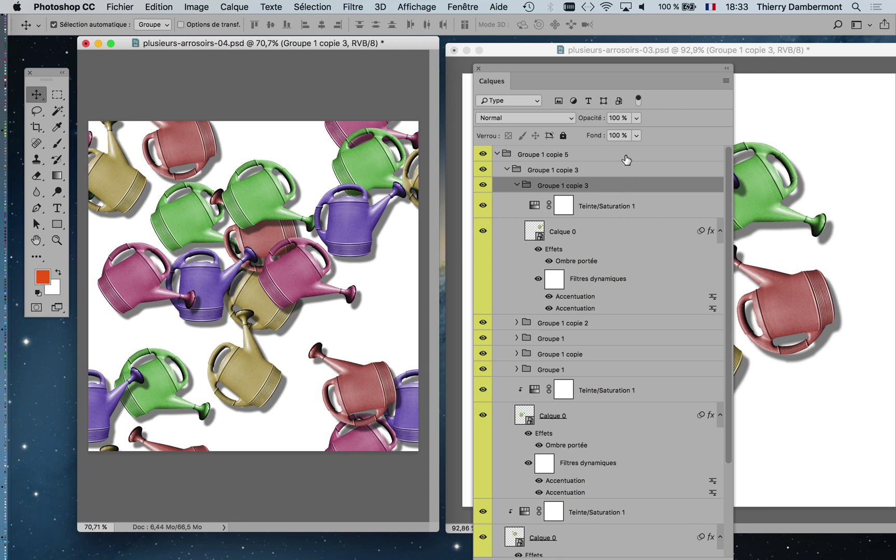
# Set the blending mode of everything from Groupe 1 copie 5 down to Groupe 1 copie 2 to Normal, and collapse Groupe 1 copie 5
pyautogui.click(626, 160)
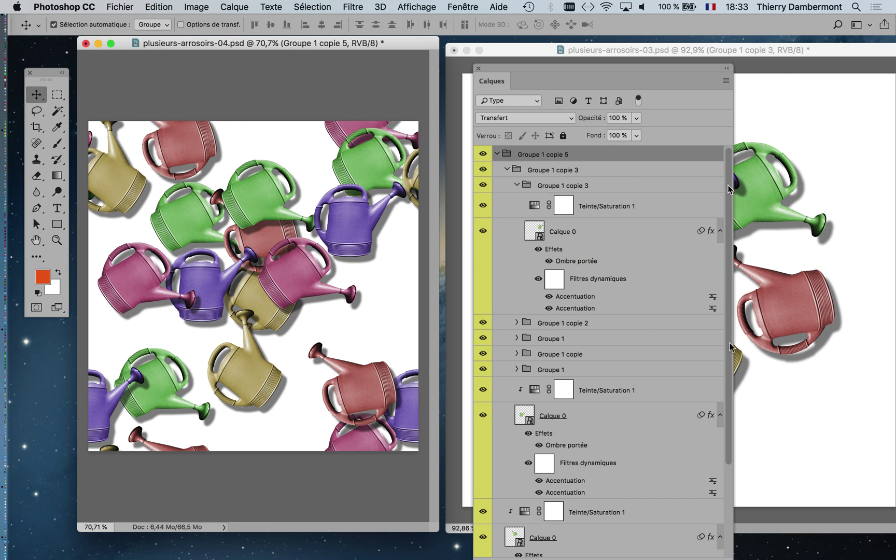
pyautogui.scroll(-5, 728, 184)
pyautogui.keyDown('shift'); pyautogui.click(557, 524); pyautogui.keyUp('shift')
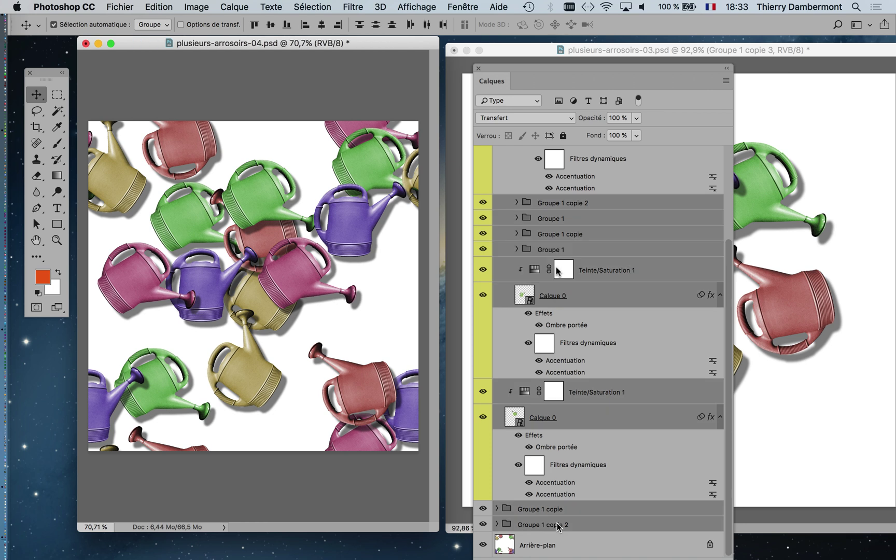
pyautogui.click(518, 118)
pyautogui.click(517, 135)
pyautogui.scroll(5, 629, 233)
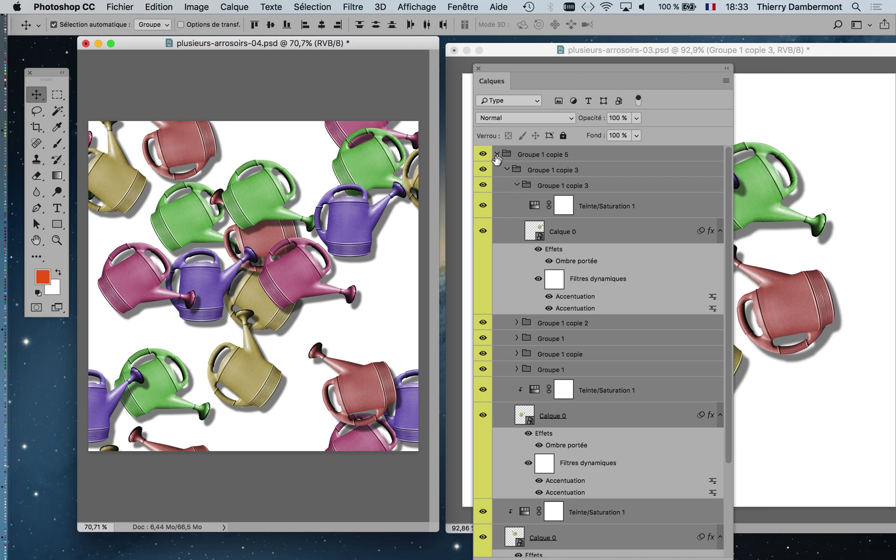
pyautogui.click(496, 154)
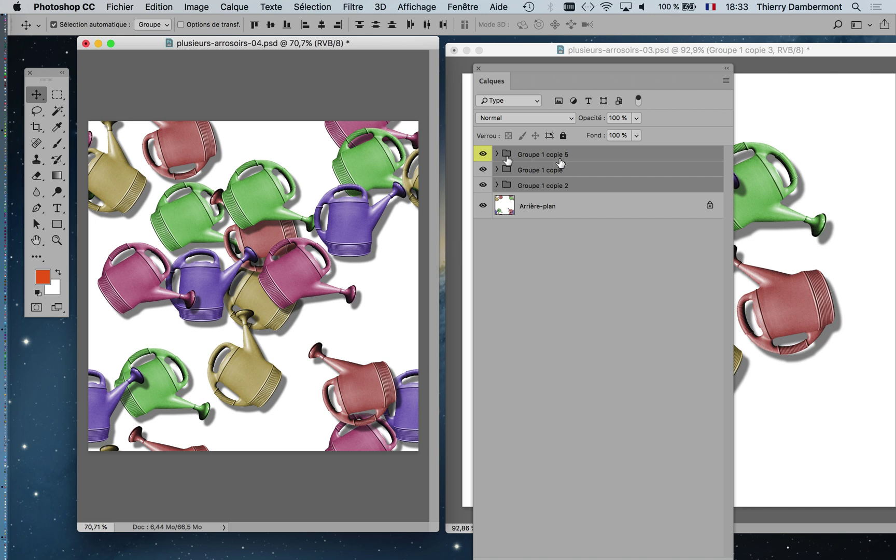
# Expand Groupe 1 copie 5, Groupe 1 copie and Groupe 1 copie 2 along with all the groups nested inside them
pyautogui.keyDown('alt'); pyautogui.click(497, 155); pyautogui.keyUp('alt')
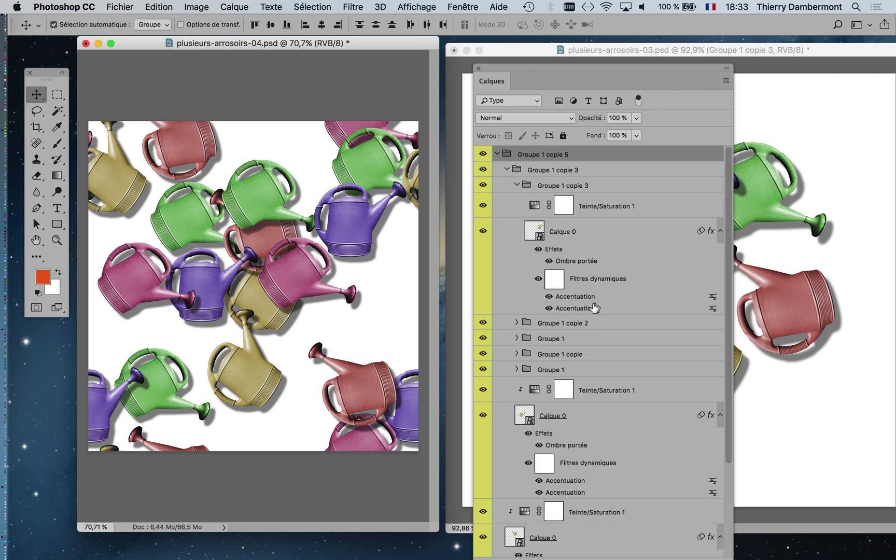
pyautogui.scroll(-10, 594, 308)
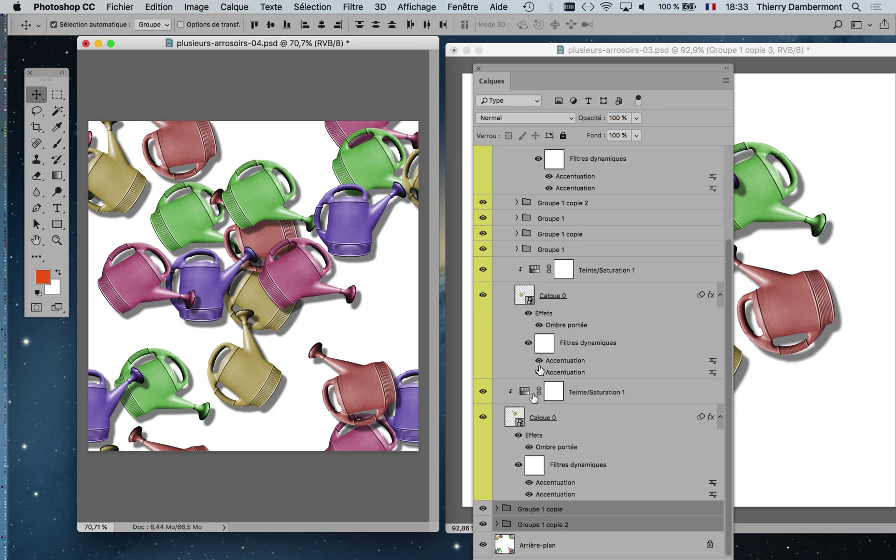
pyautogui.click(497, 508)
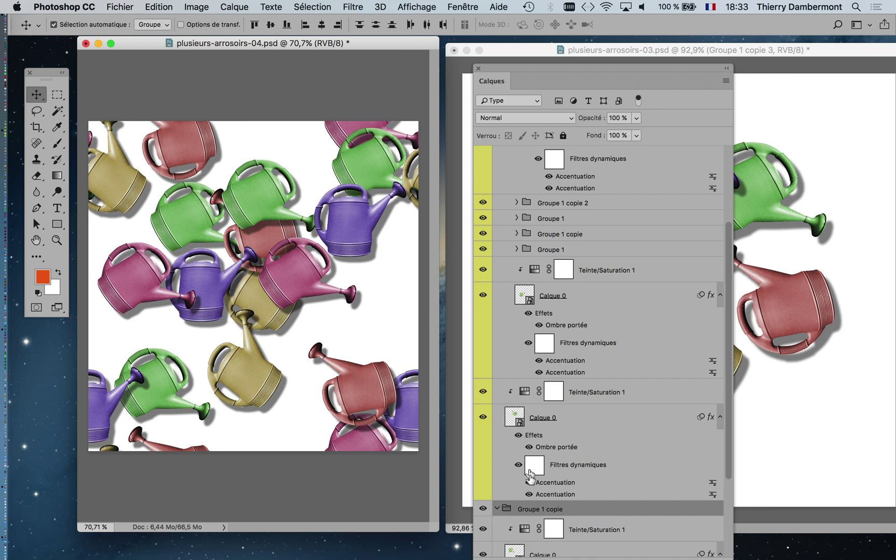
pyautogui.scroll(-10, 530, 475)
pyautogui.click(497, 523)
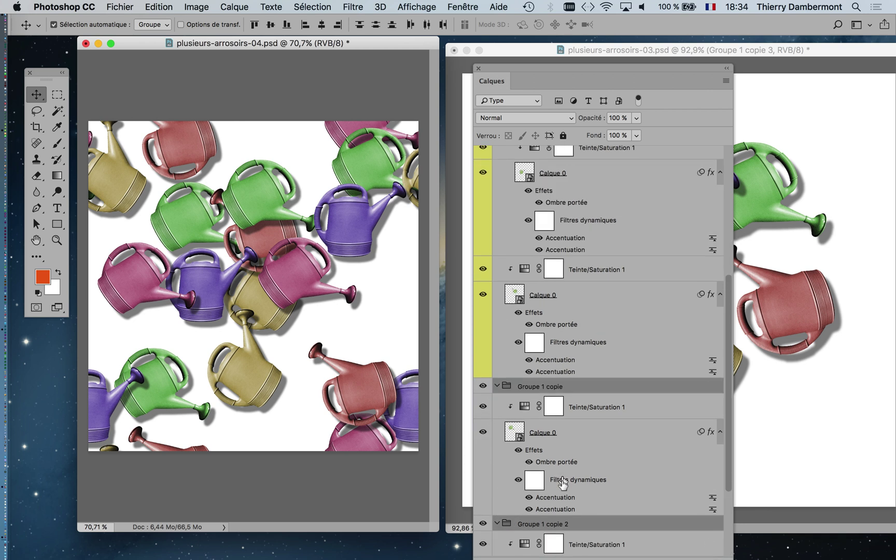
pyautogui.scroll(-5, 563, 483)
pyautogui.scroll(20, 562, 483)
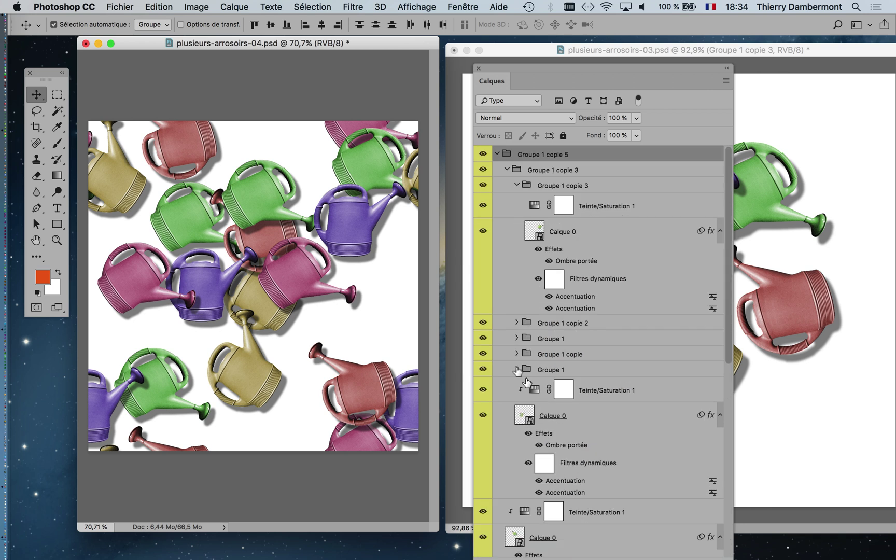
pyautogui.click(517, 354)
pyautogui.click(516, 338)
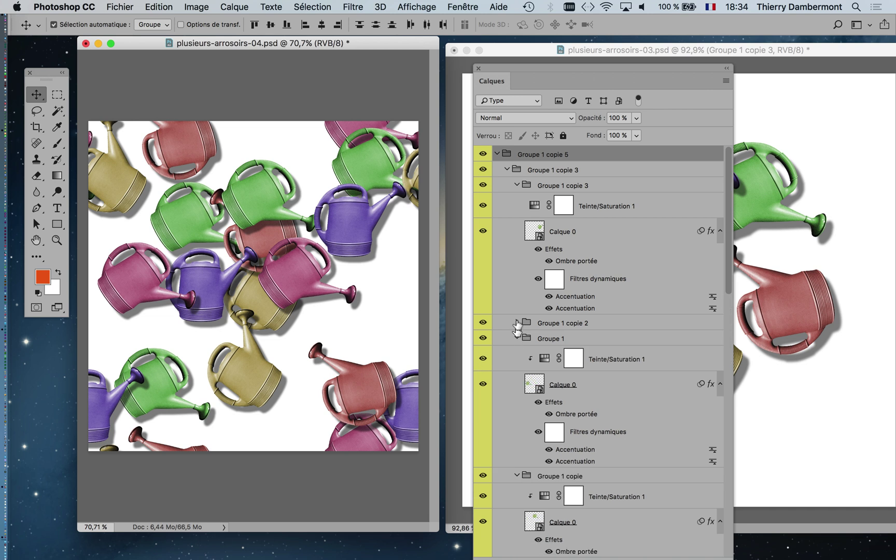
pyautogui.click(517, 323)
# Select everything from Groupe 1 copie 5 down to Calque 0 in Groupe 1 copie 2, with the blending mode set to Normal
pyautogui.click(612, 157)
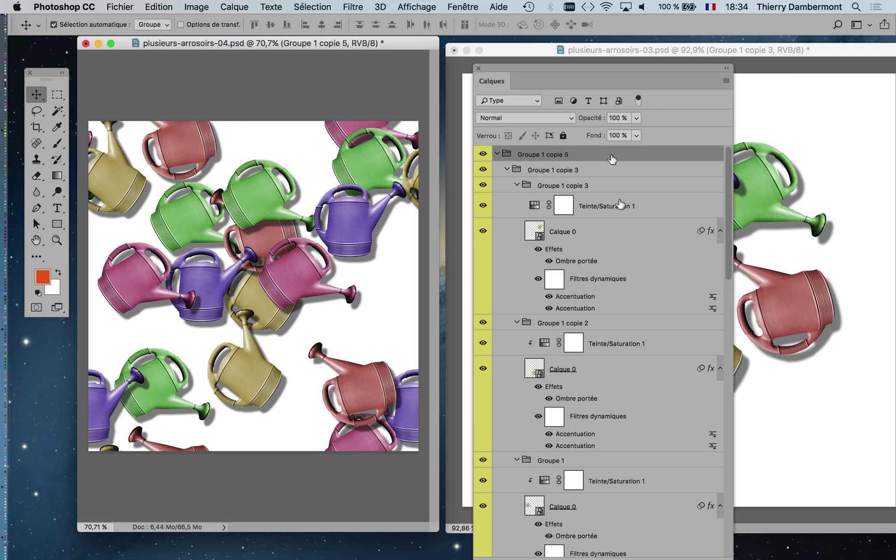
pyautogui.scroll(-6, 620, 262)
pyautogui.scroll(-10, 615, 307)
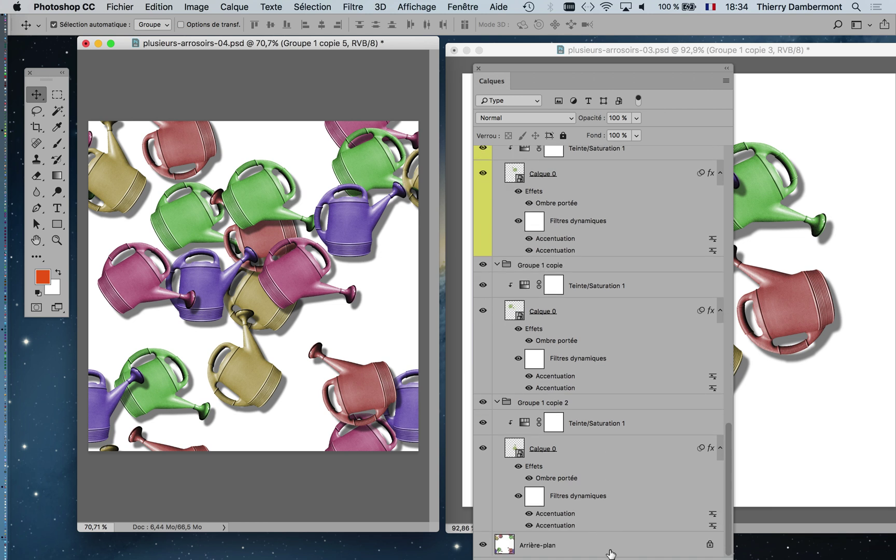
pyautogui.keyDown('shift'); pyautogui.click(611, 552); pyautogui.keyUp('shift')
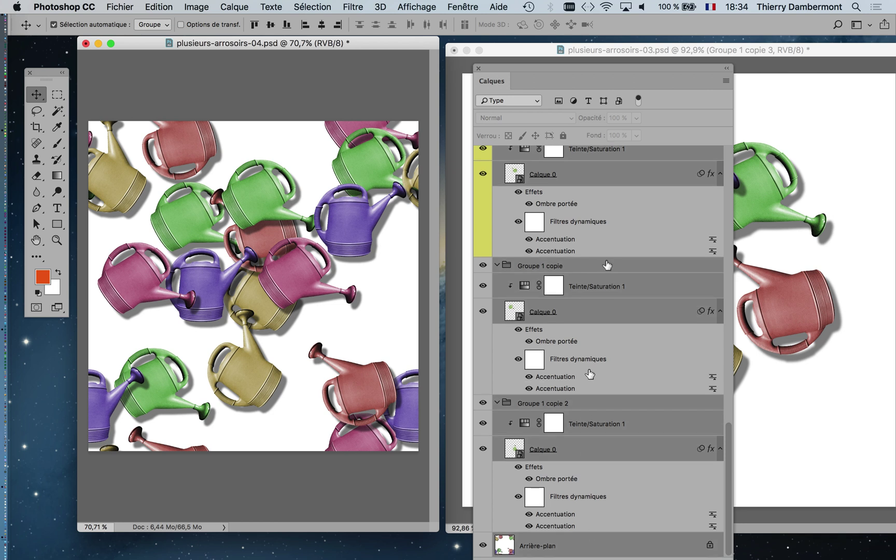
pyautogui.scroll(10, 596, 261)
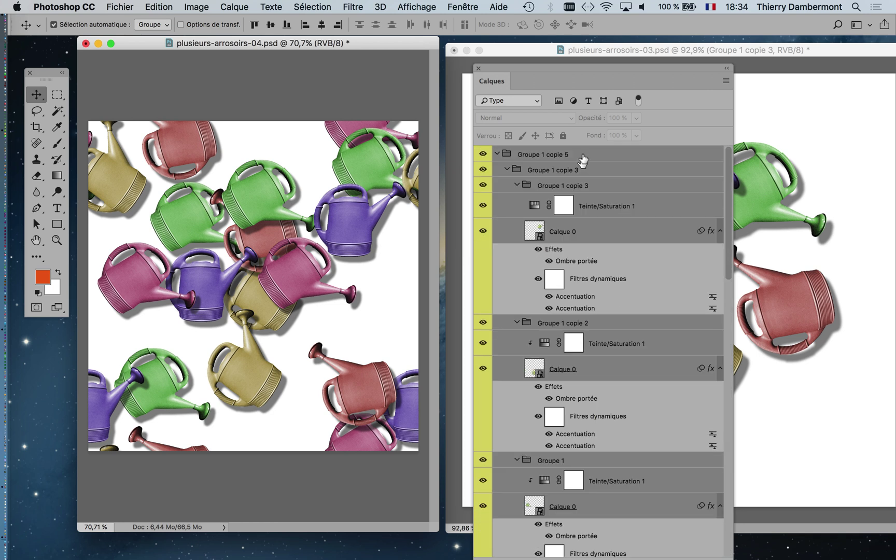
pyautogui.click(581, 155)
pyautogui.scroll(-5, 581, 280)
pyautogui.scroll(-5, 574, 332)
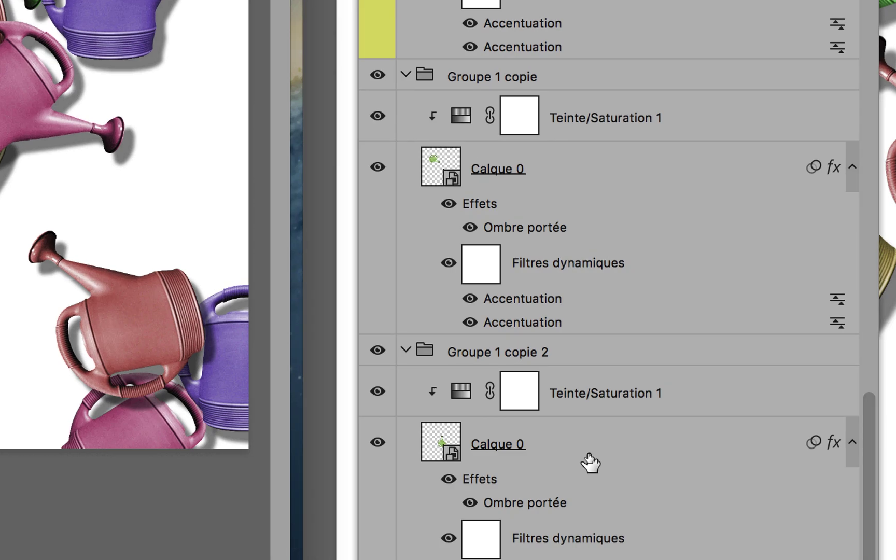
pyautogui.keyDown('shift'); pyautogui.click(590, 460); pyautogui.keyUp('shift')
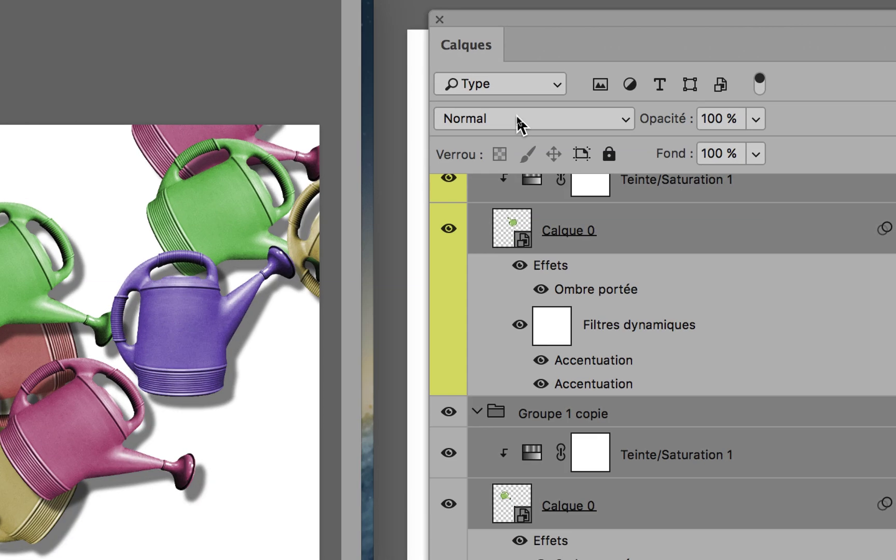
pyautogui.click(517, 118)
pyautogui.click(516, 118)
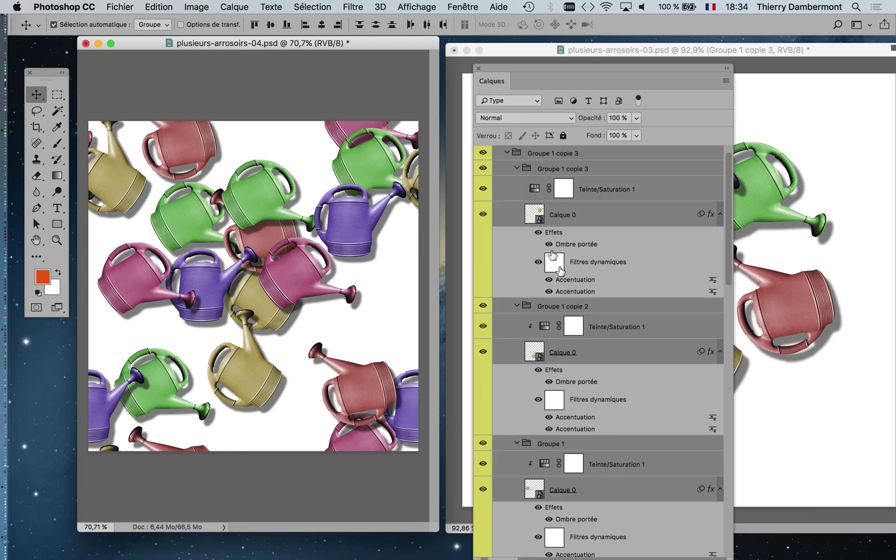
# Collapse Groupe 1 copie 5, Groupe 1 copie and Groupe 1 copie 2
pyautogui.scroll(2, 553, 254)
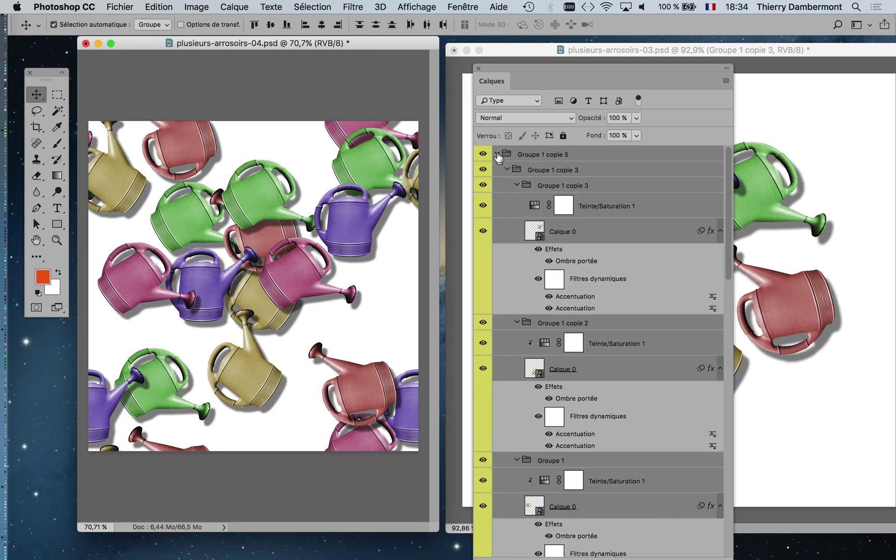
pyautogui.click(497, 154)
pyautogui.click(497, 170)
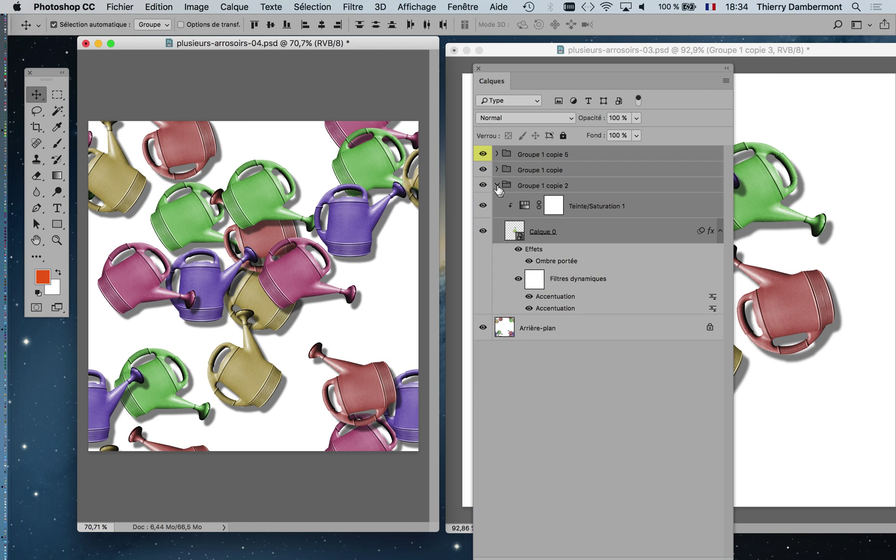
pyautogui.click(496, 185)
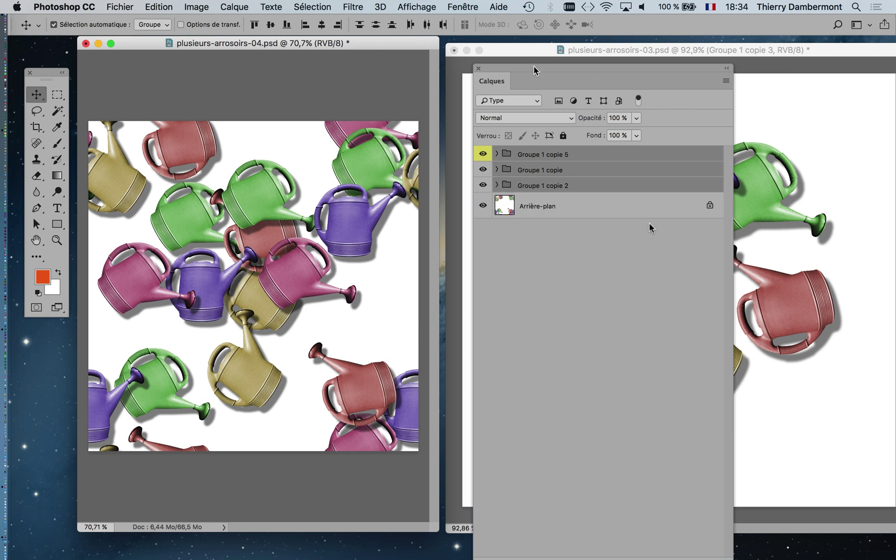
# Copy the magenta watering can from plusieurs-arrosoirs-03.psd into plusieurs-arrosoirs-04.psd, overlapping the lower green and ochre cans
pyautogui.moveTo(536, 69); pyautogui.dragTo(683, 346)
pyautogui.click(550, 55)
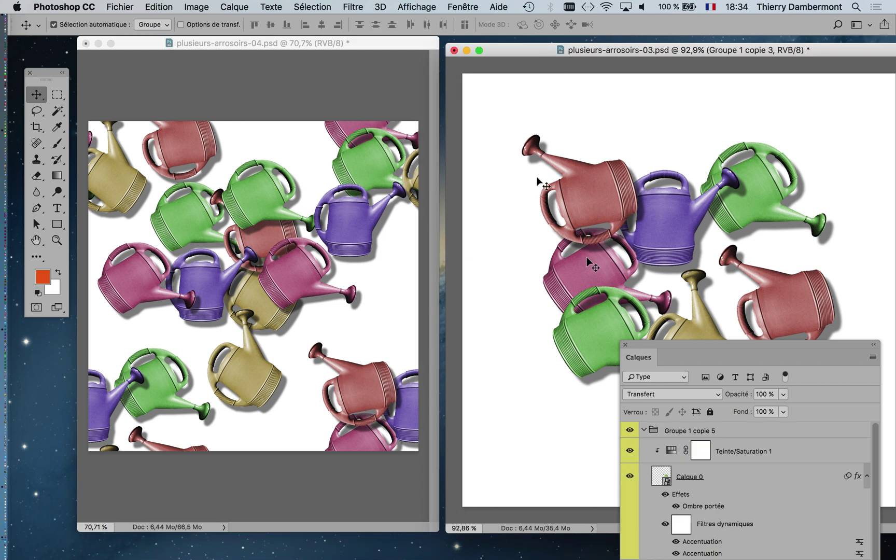
pyautogui.click(603, 271)
pyautogui.moveTo(600, 267); pyautogui.dragTo(569, 272)
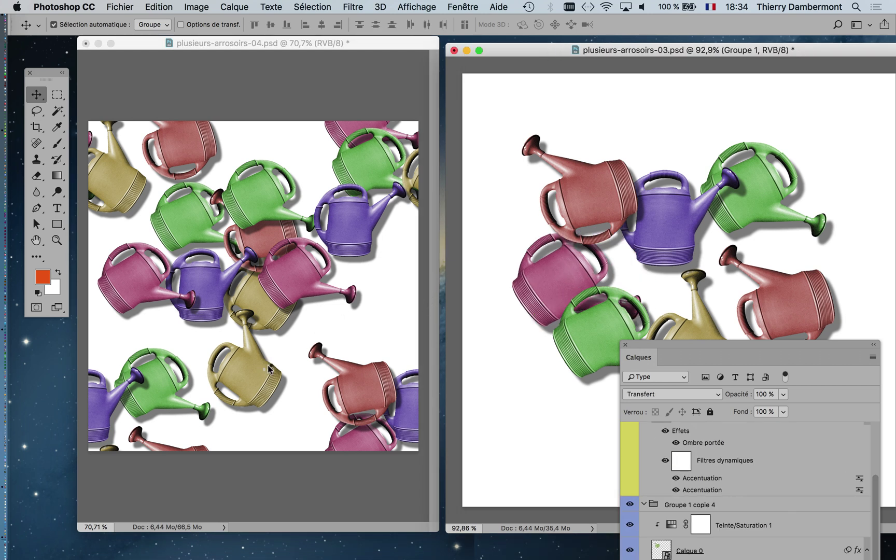
pyautogui.moveTo(271, 366); pyautogui.dragTo(191, 348)
# Copy the rightmost red watering can from plusieurs-arrosoirs-03.psd into plusieurs-arrosoirs-04.psd, between the two ochre cans near the centre
pyautogui.click(661, 50)
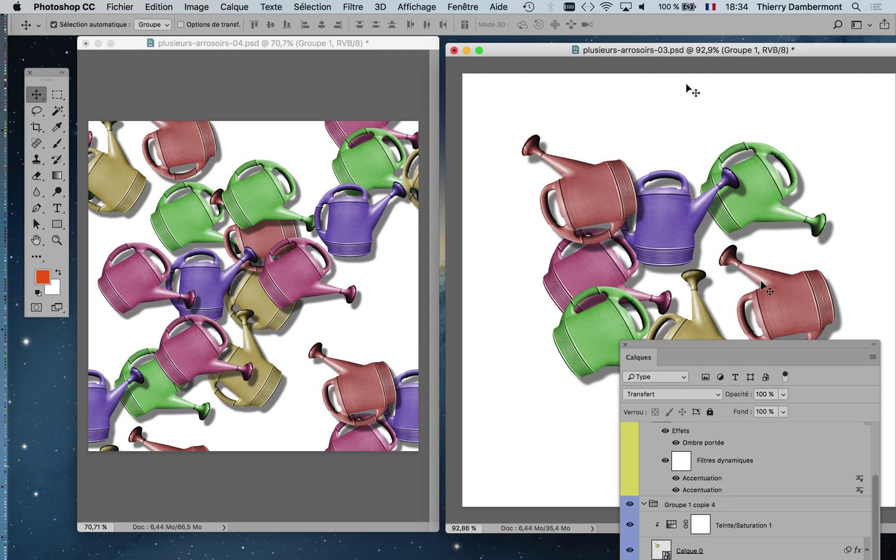
pyautogui.moveTo(710, 346); pyautogui.dragTo(609, 440)
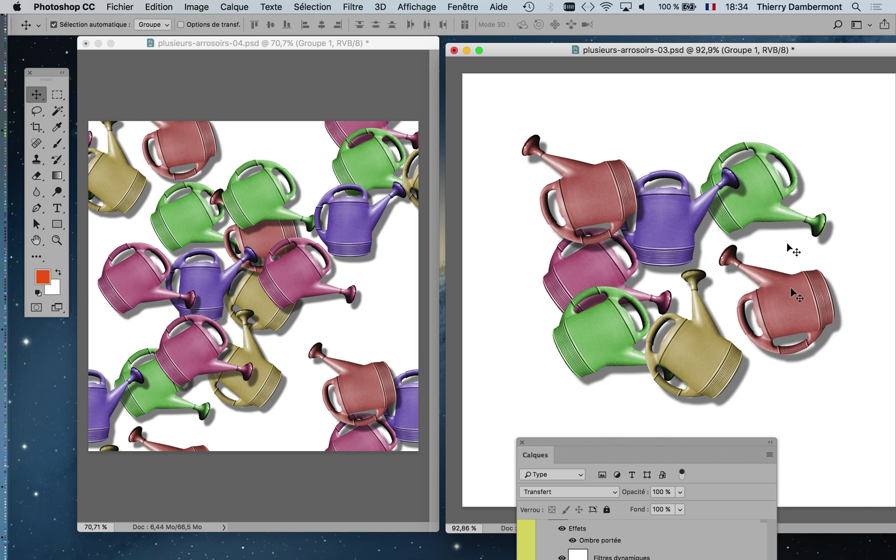
pyautogui.click(791, 307)
pyautogui.moveTo(790, 307); pyautogui.dragTo(273, 322)
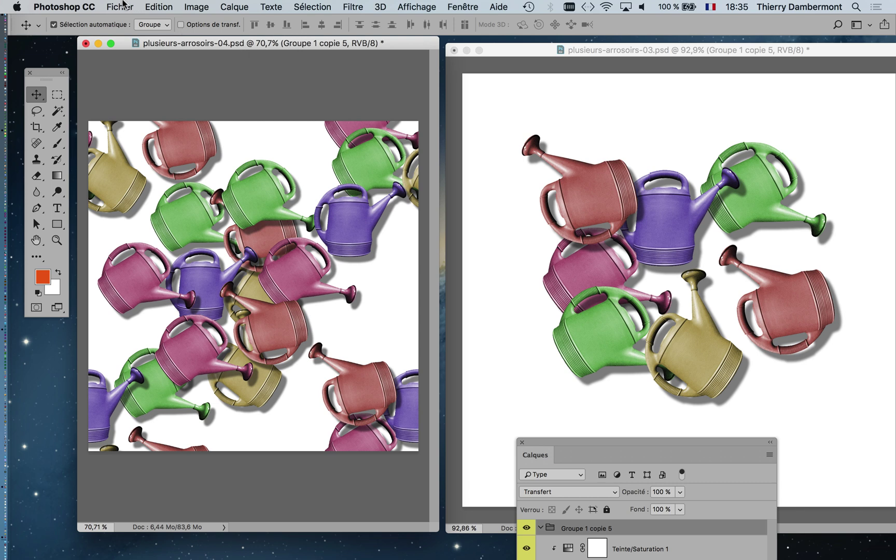
# Save the layered pattern under the new name plusieurs-arrosoirs-05.psd in Photoshop format and accept the format options
pyautogui.click(123, 6)
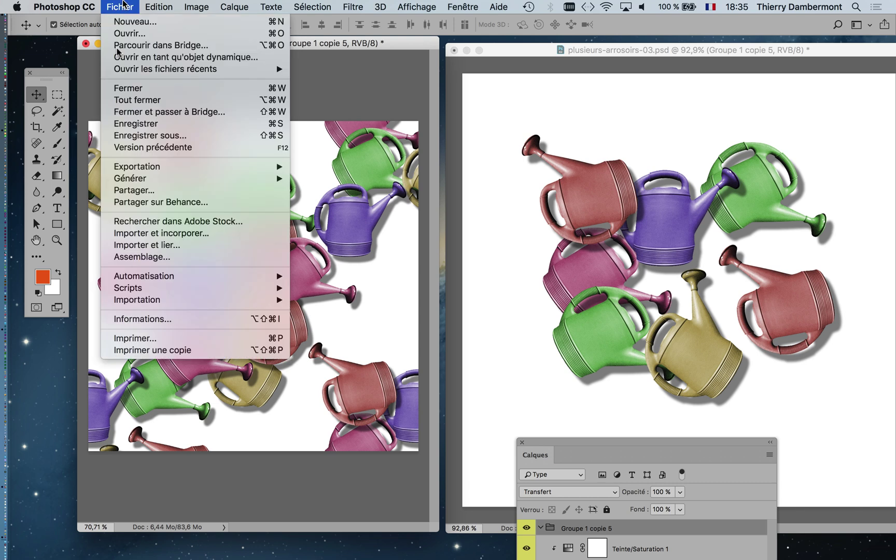
pyautogui.click(176, 136)
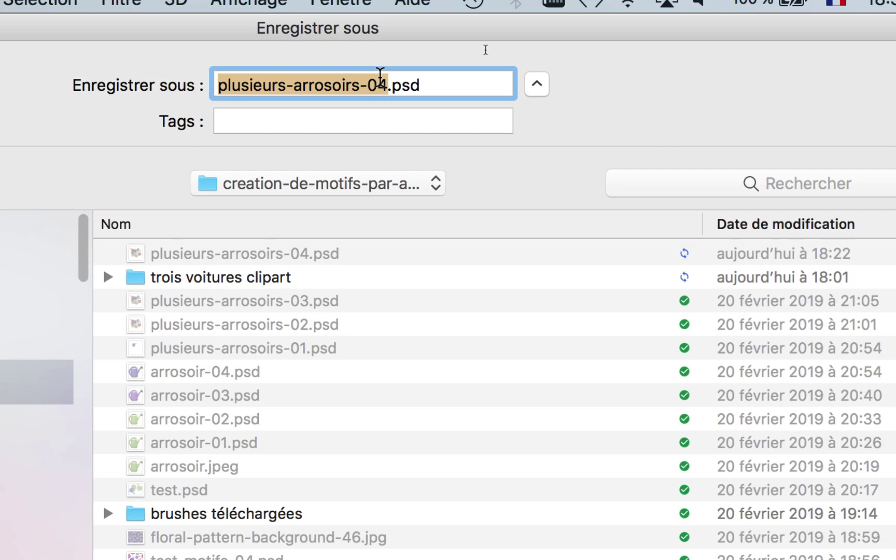
pyautogui.moveTo(385, 80); pyautogui.dragTo(381, 79)
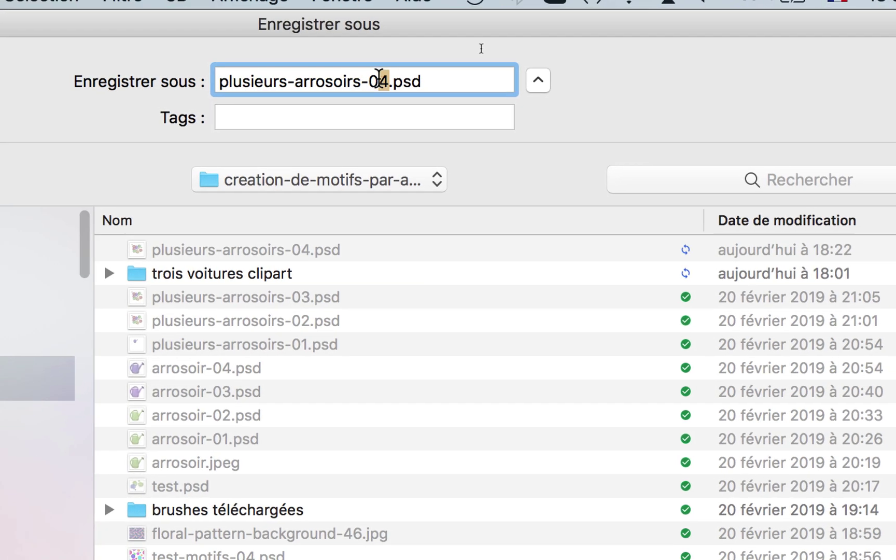
pyautogui.write('5')
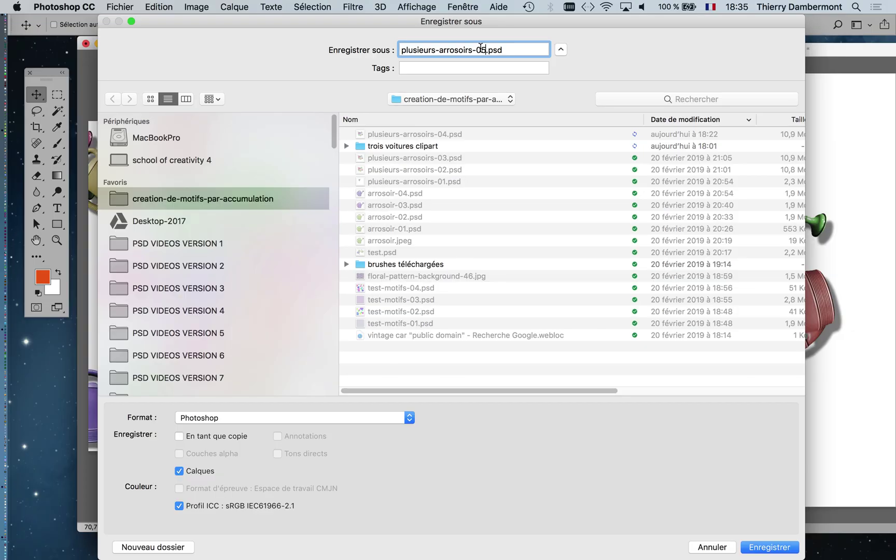
pyautogui.click(775, 547)
pyautogui.click(662, 345)
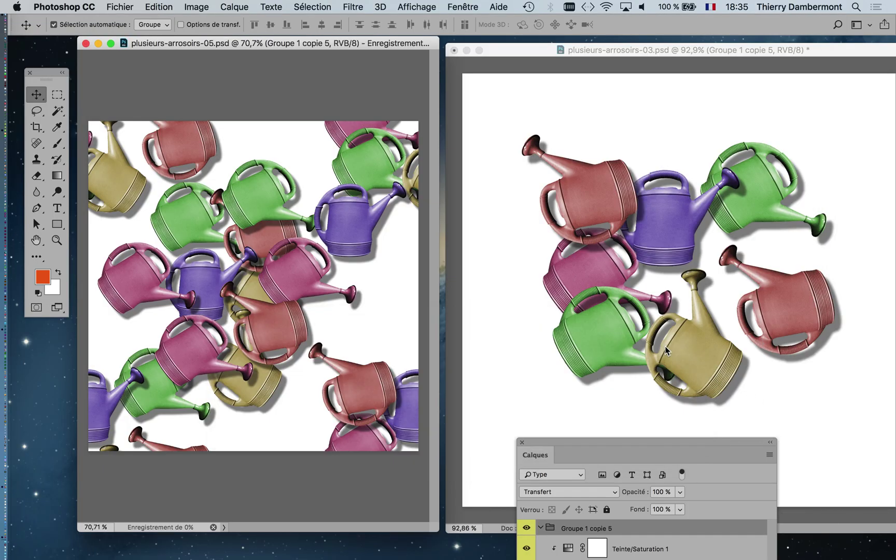
# Save another copy of the pattern as plusieurs-arrosoirs-06.psd and accept the format options
pyautogui.click(112, 5)
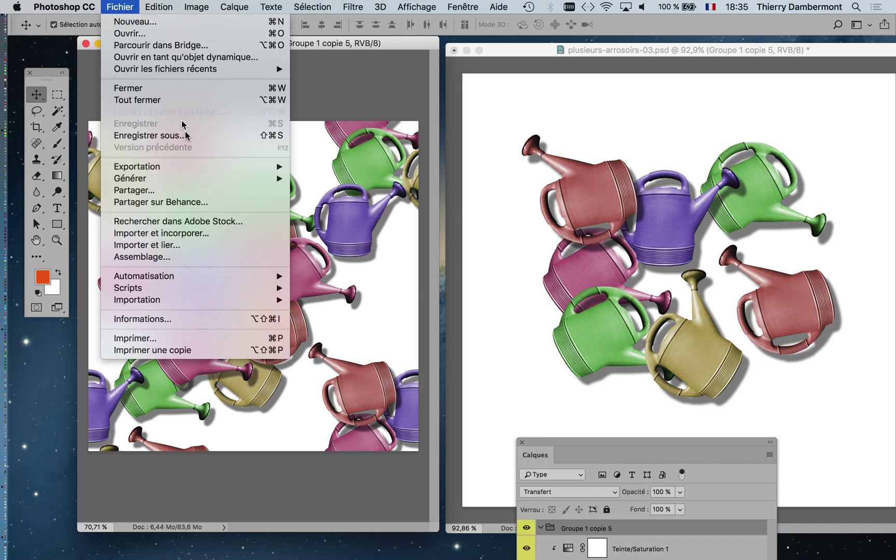
pyautogui.press('super+shift+s')
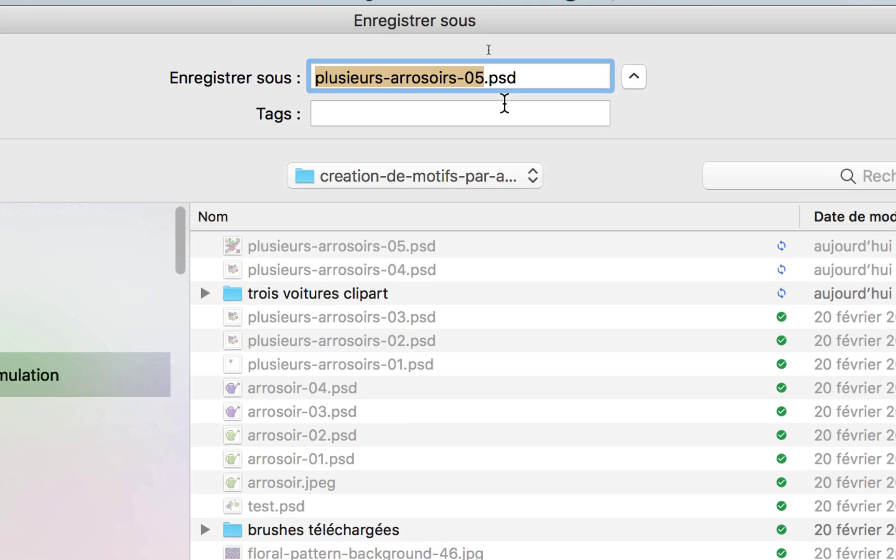
pyautogui.moveTo(489, 77); pyautogui.dragTo(478, 78)
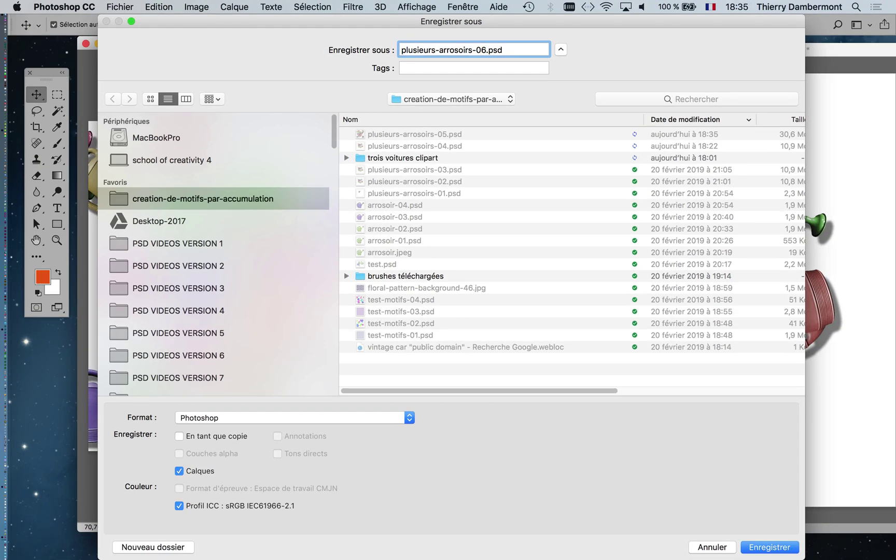
pyautogui.click(772, 546)
pyautogui.click(658, 346)
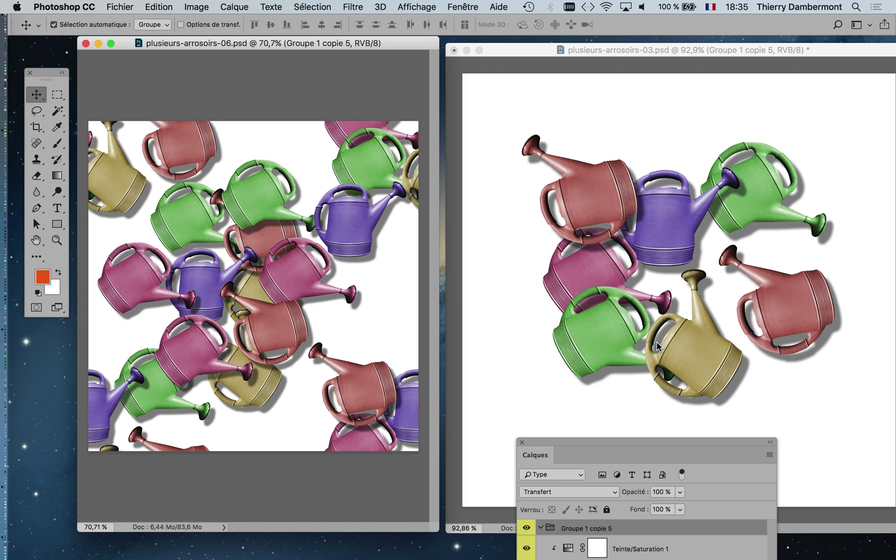
# Flatten plusieurs-arrosoirs-06.psd into a single background layer and bring the Calques panel up beside the pattern
pyautogui.click(247, 6)
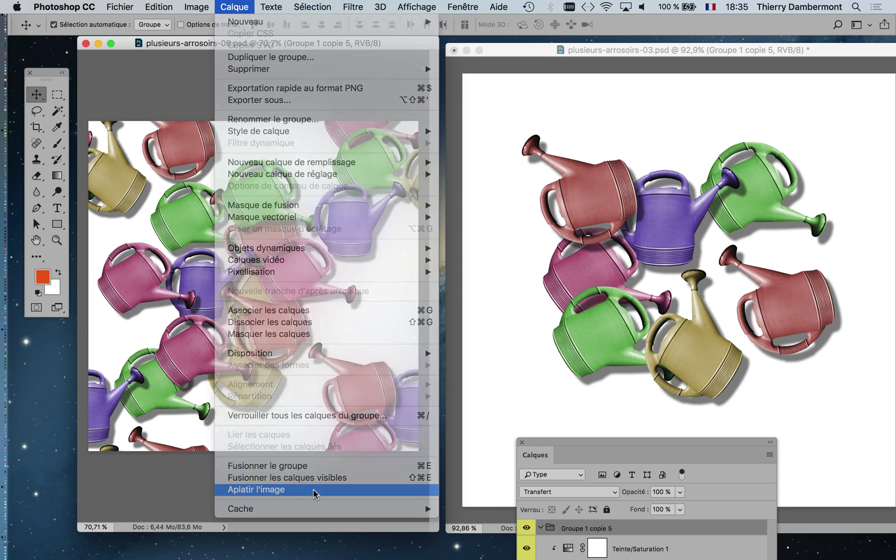
pyautogui.click(314, 490)
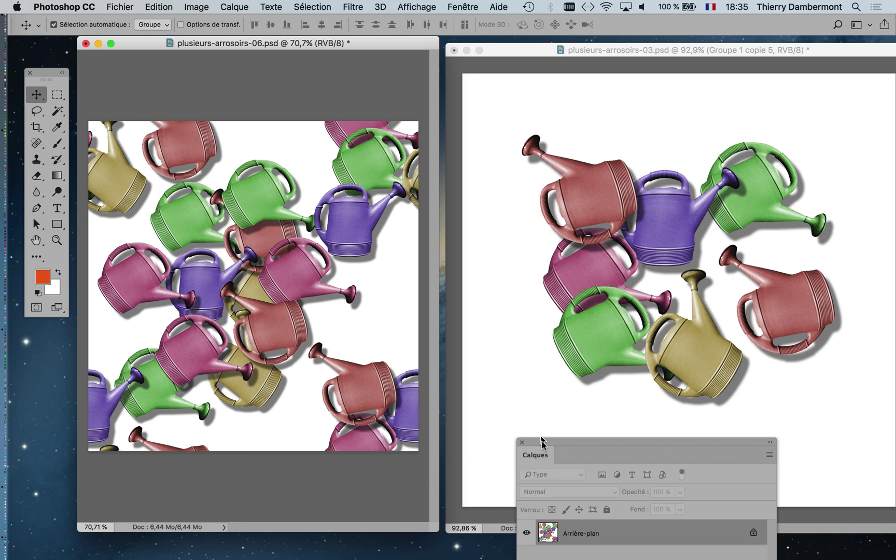
pyautogui.moveTo(542, 440); pyautogui.dragTo(400, 152)
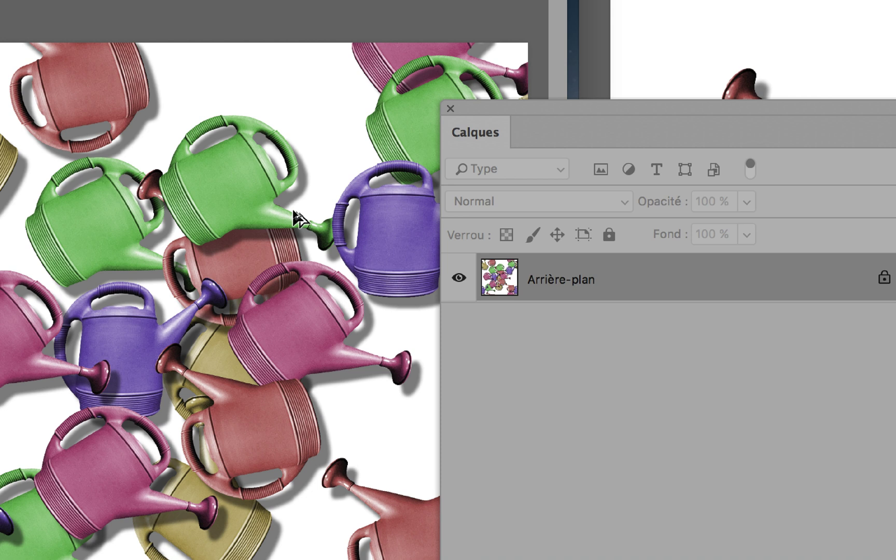
# Offset the flattened plusieurs-arrosoirs-06.psd with the Translation filter by -176 pixels horizontally and -735 pixels vertically, using the Reboucler option
pyautogui.press('super')
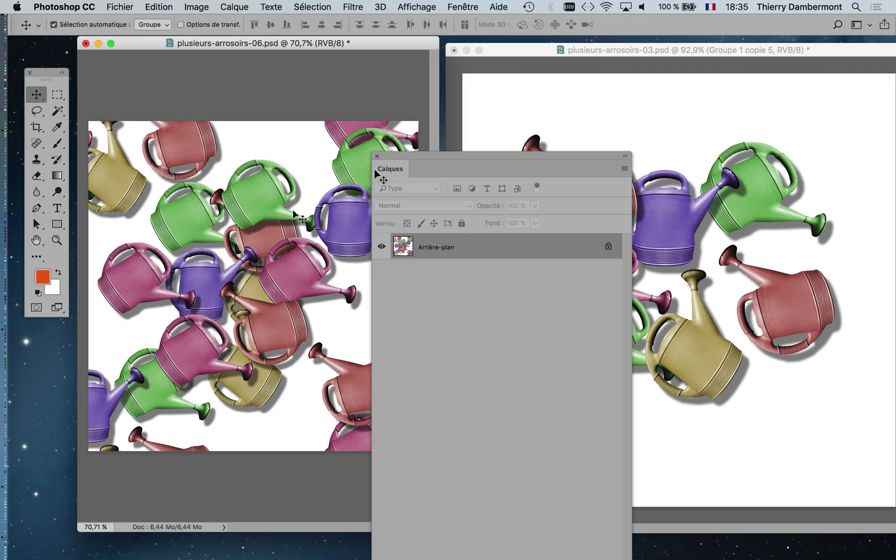
pyautogui.moveTo(418, 160); pyautogui.dragTo(509, 239)
pyautogui.click(350, 6)
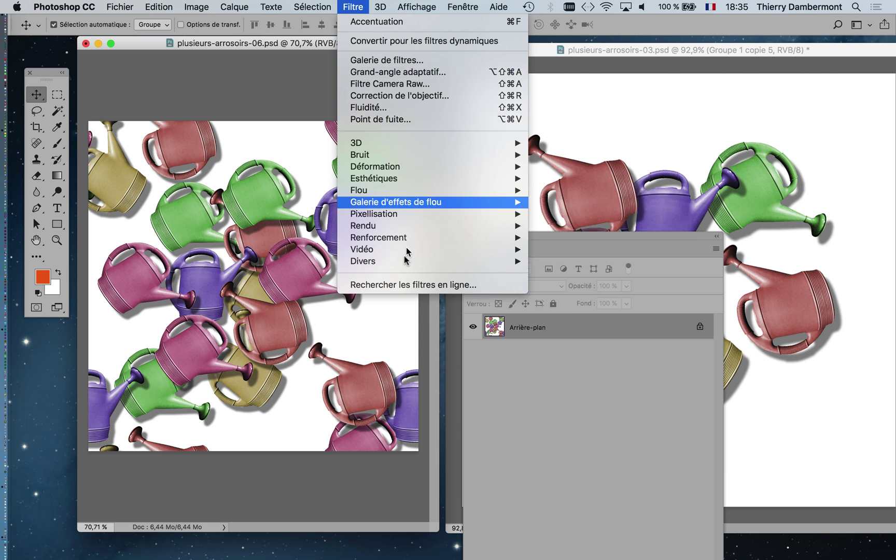
pyautogui.moveTo(405, 259)
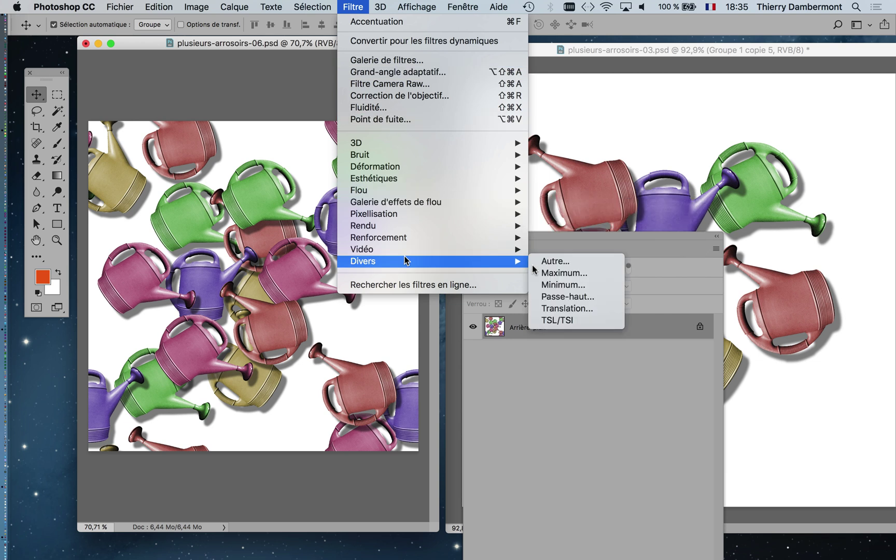
pyautogui.click(567, 308)
pyautogui.moveTo(621, 97); pyautogui.dragTo(630, 93)
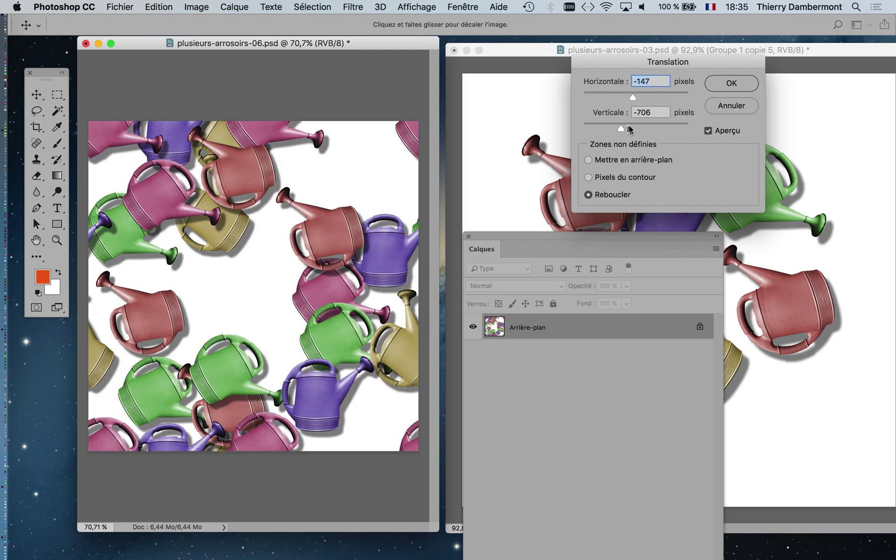
pyautogui.moveTo(630, 129); pyautogui.dragTo(632, 98)
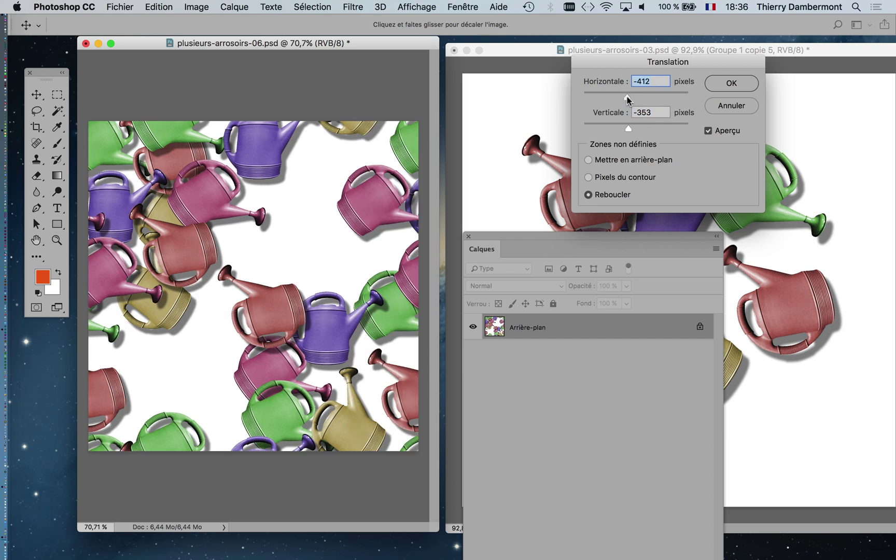
pyautogui.moveTo(627, 126)
pyautogui.mouseDown()
pyautogui.moveTo(627, 96)
pyautogui.moveTo(620, 126)
pyautogui.mouseUp()
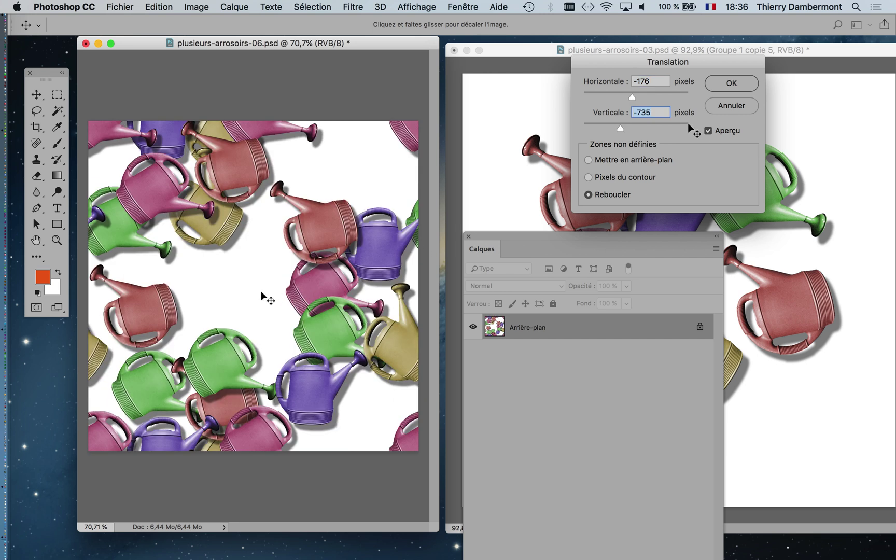
pyautogui.click(729, 86)
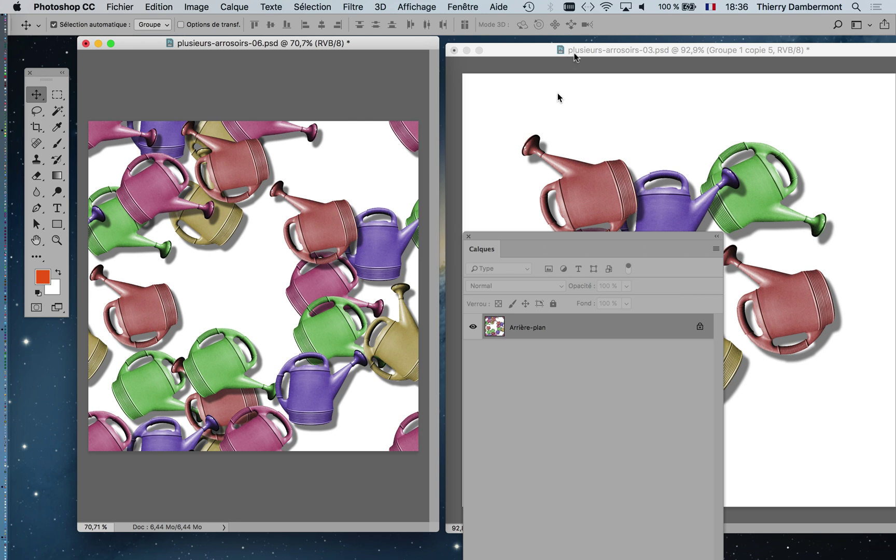
# Copy the magenta watering can from plusieurs-arrosoirs-03.psd into the empty centre of plusieurs-arrosoirs-06.psd
pyautogui.click(577, 52)
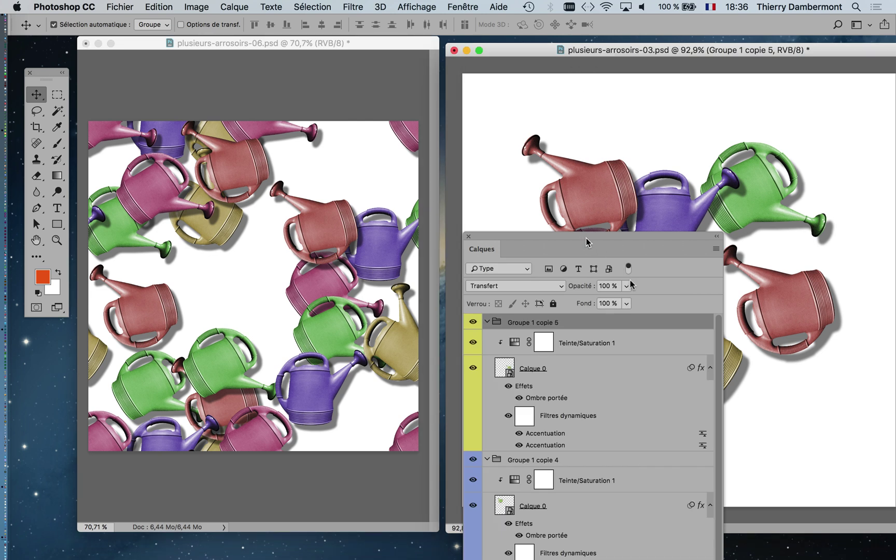
pyautogui.moveTo(586, 241); pyautogui.dragTo(715, 374)
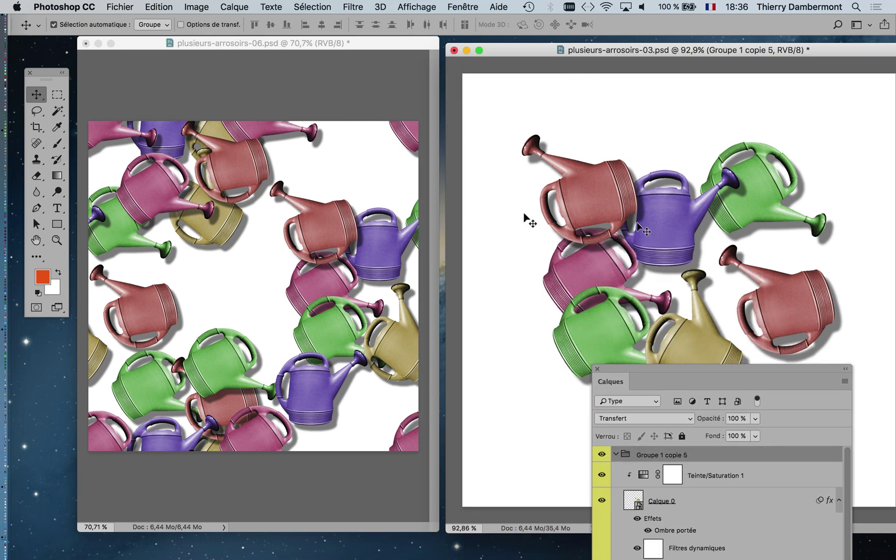
pyautogui.click(592, 269)
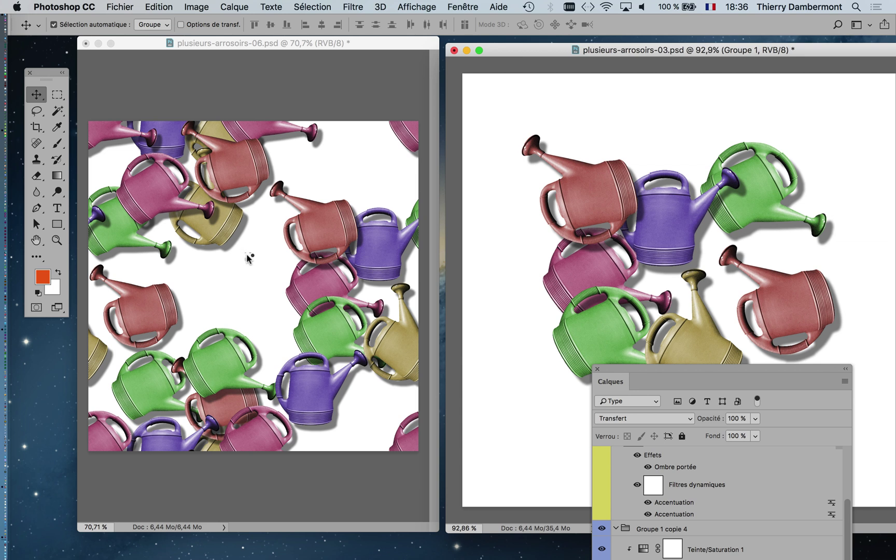
pyautogui.moveTo(249, 258); pyautogui.dragTo(249, 259)
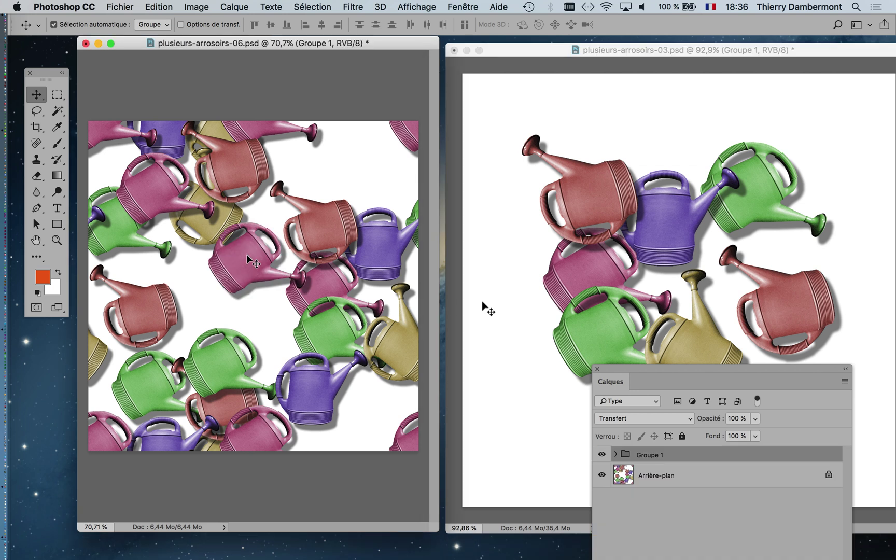
# Copy a green watering can from plusieurs-arrosoirs-03.psd into plusieurs-arrosoirs-06.psd, overlapping the red can near the pattern's left edge
pyautogui.click(683, 210)
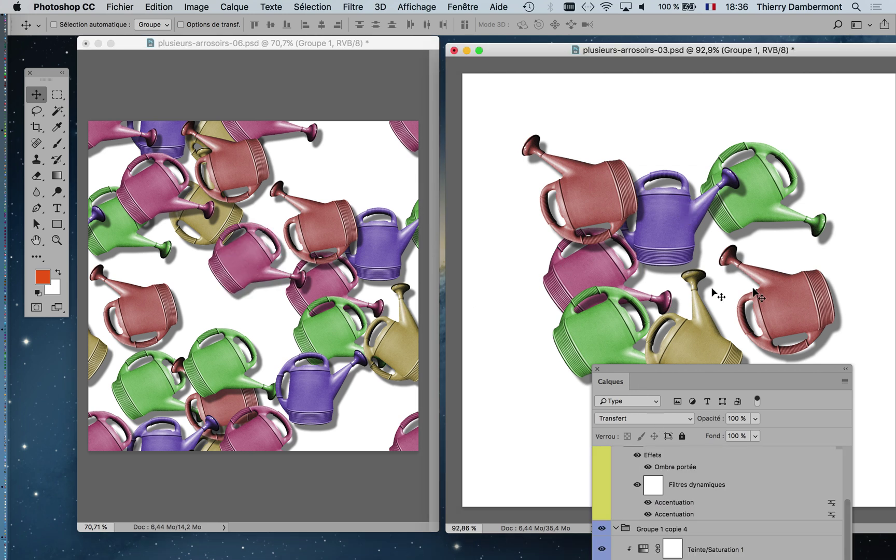
pyautogui.keyDown('super'); pyautogui.click(747, 210); pyautogui.keyUp('super')
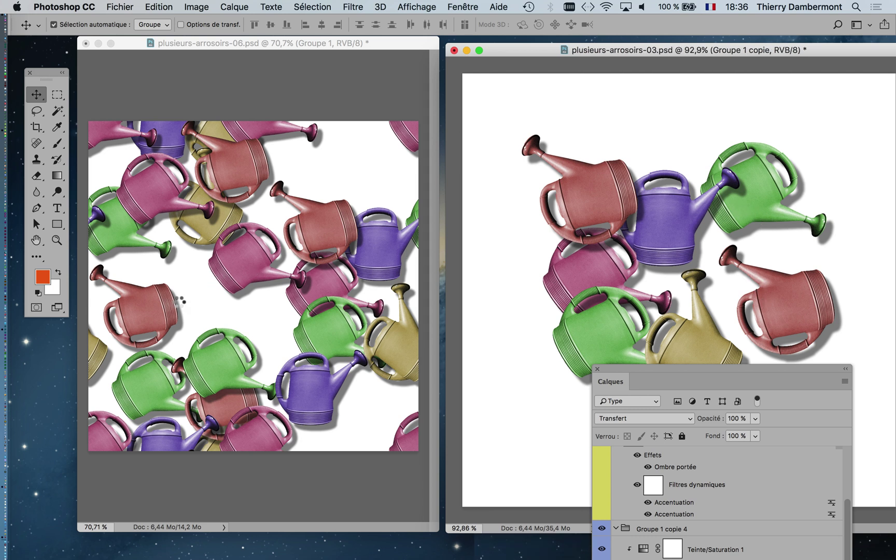
pyautogui.moveTo(178, 300); pyautogui.dragTo(178, 301)
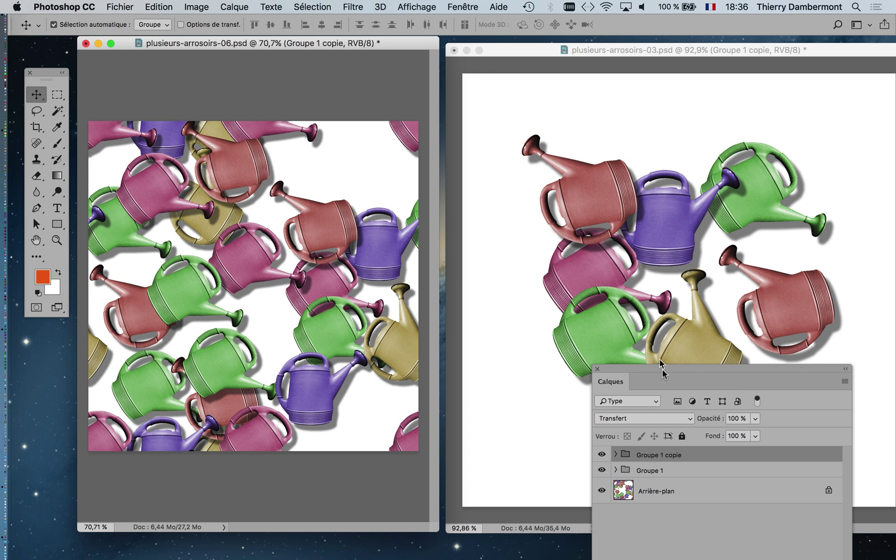
# Copy the ochre can below the new magenta one in plusieurs-arrosoirs-06.psd and the rightmost red can over the purple can's spout at lower right
pyautogui.moveTo(661, 369); pyautogui.dragTo(743, 460)
pyautogui.moveTo(702, 363); pyautogui.dragTo(258, 320)
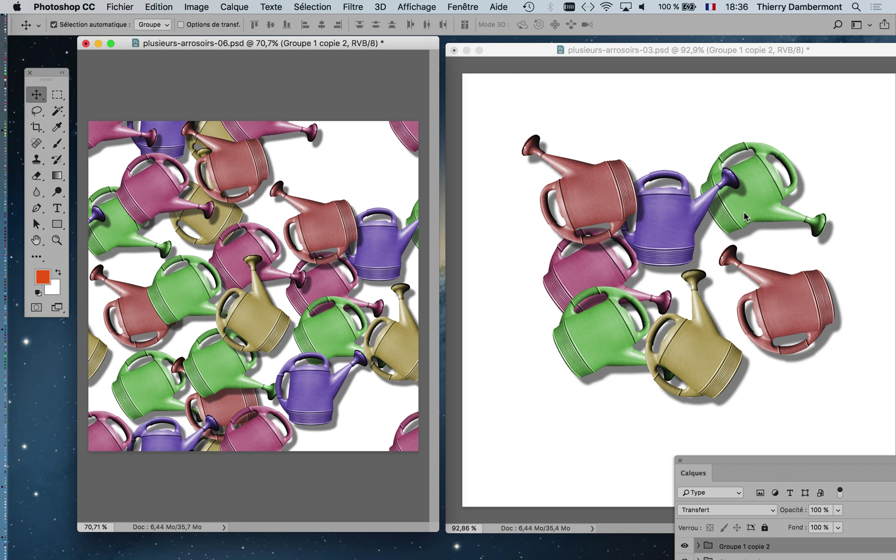
pyautogui.click(600, 254)
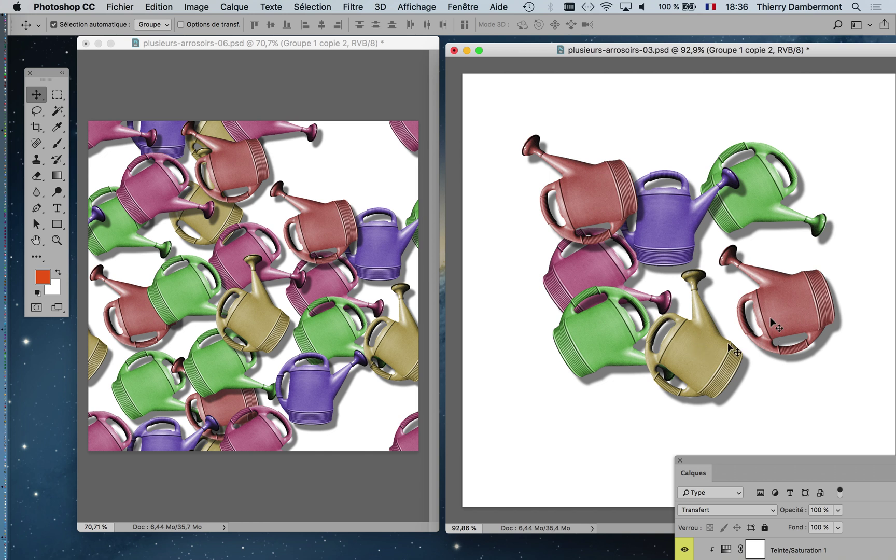
pyautogui.moveTo(769, 320); pyautogui.dragTo(363, 404)
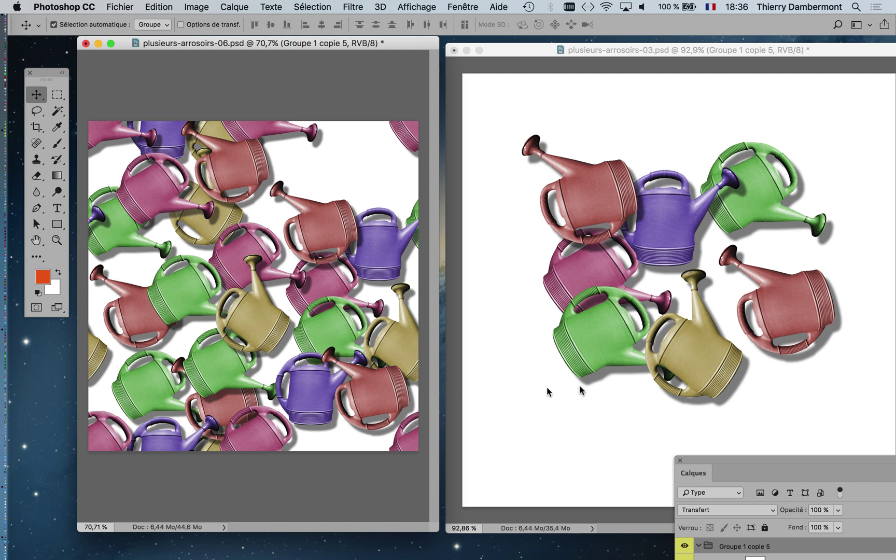
pyautogui.moveTo(740, 458); pyautogui.dragTo(711, 376)
# Save the layered pattern as plusieurs-arrosoirs-07.psd in Photoshop format and accept the format options
pyautogui.click(120, 7)
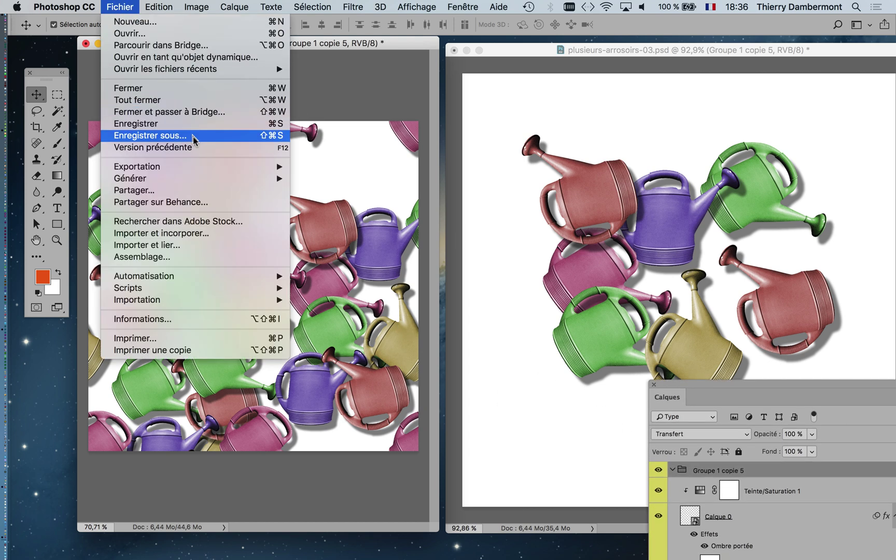
pyautogui.click(193, 136)
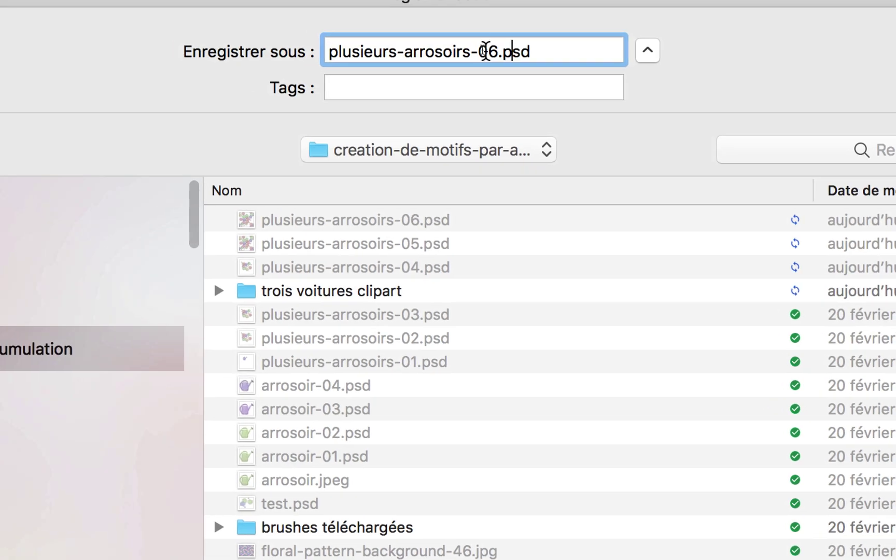
pyautogui.moveTo(481, 50); pyautogui.dragTo(487, 50)
pyautogui.write('7')
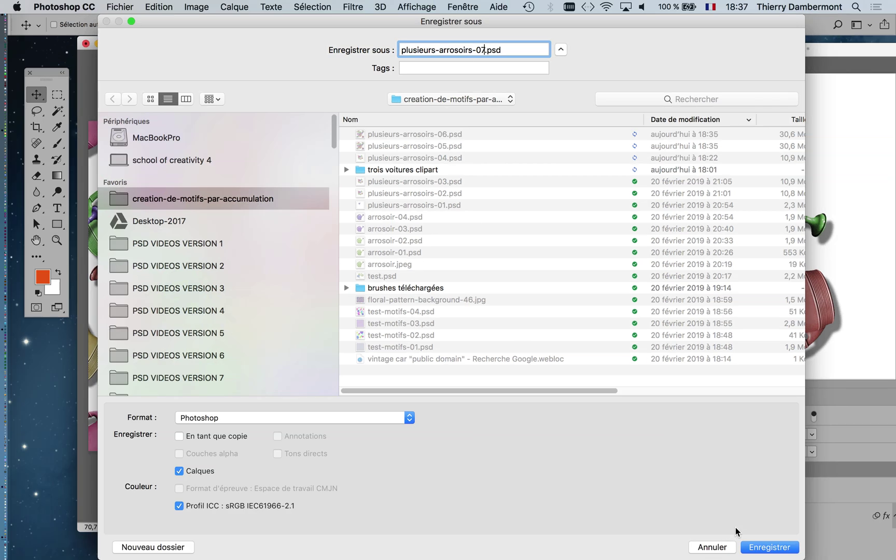
pyautogui.click(765, 547)
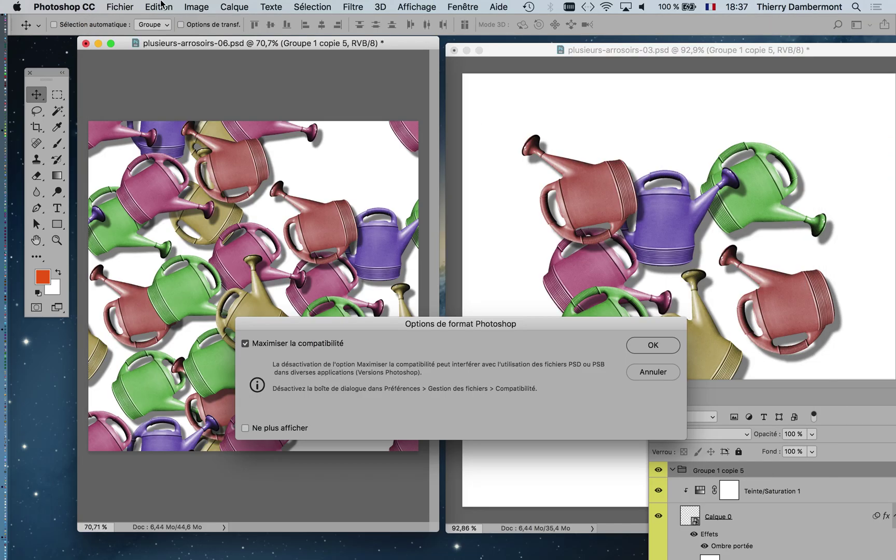
pyautogui.click(640, 347)
# Save another copy of the pattern as plusieurs-arrosoirs-08.psd and accept the format options
pyautogui.click(119, 7)
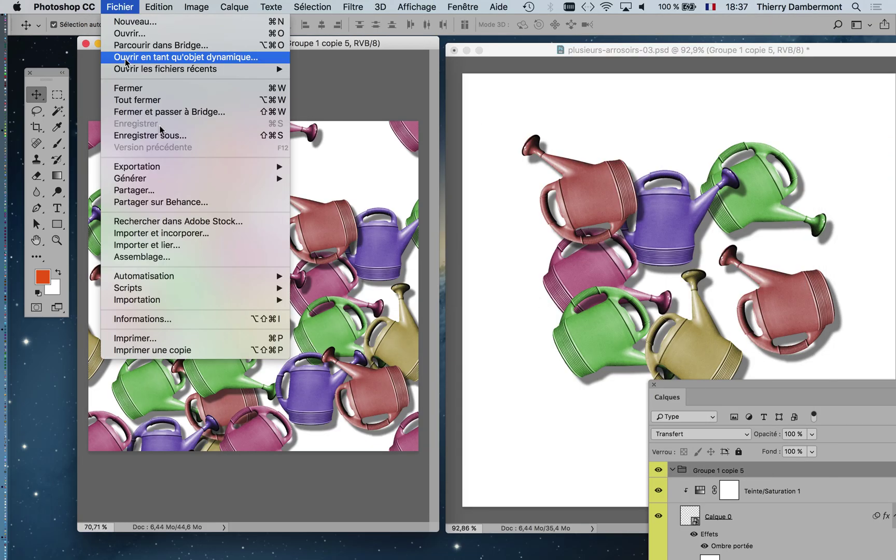
pyautogui.click(165, 136)
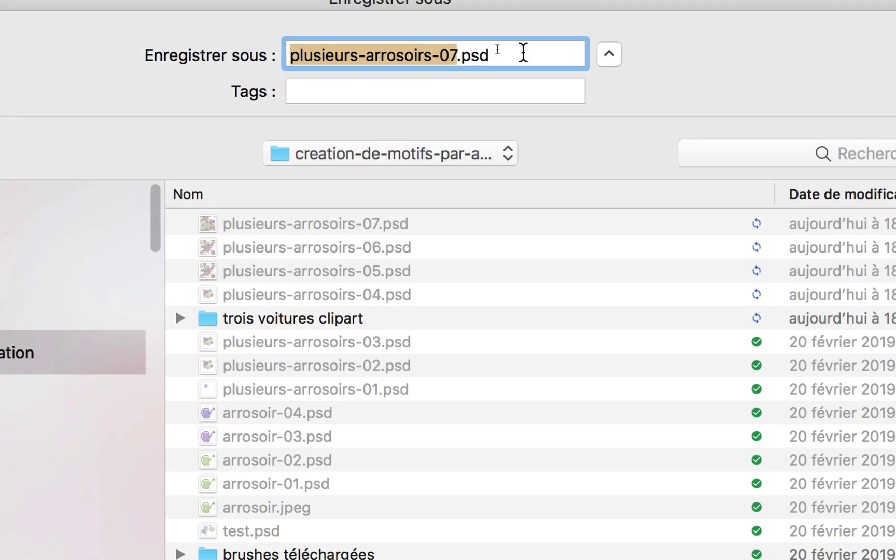
pyautogui.click(498, 50)
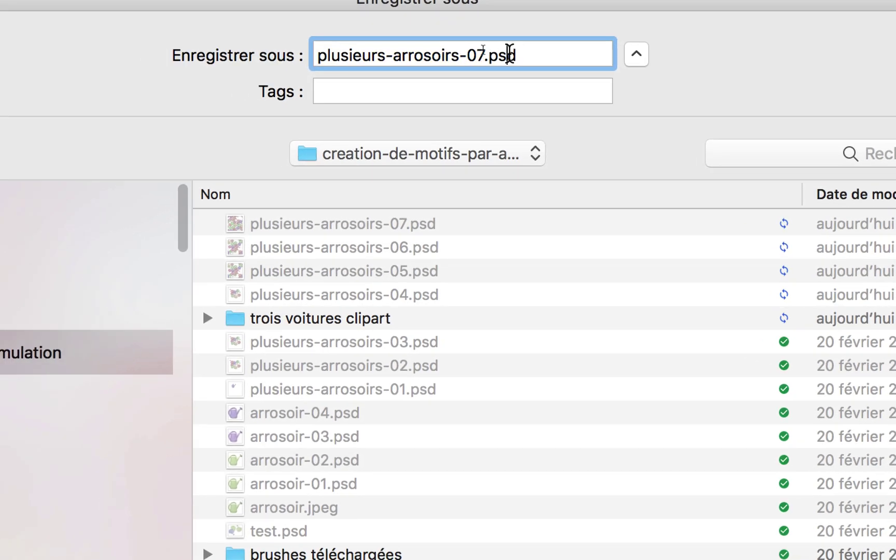
pyautogui.moveTo(502, 53); pyautogui.dragTo(497, 53)
pyautogui.write('8')
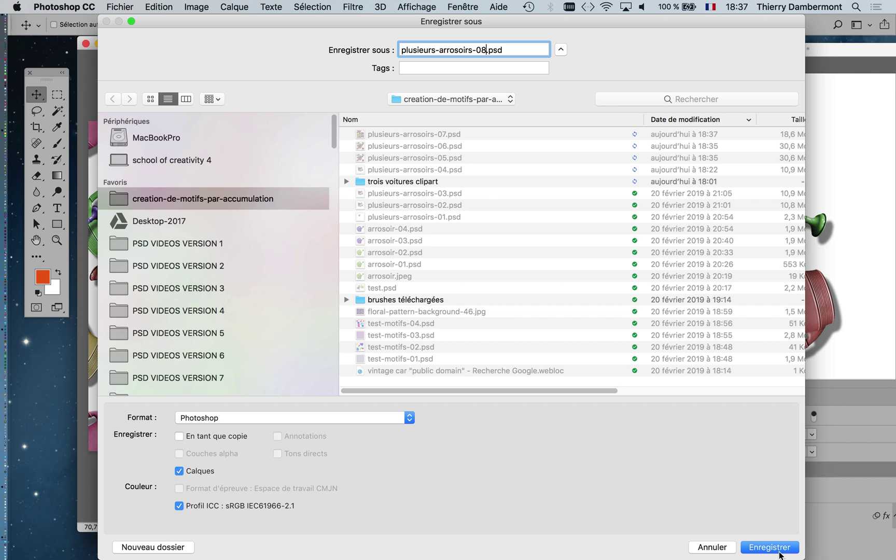
pyautogui.click(770, 547)
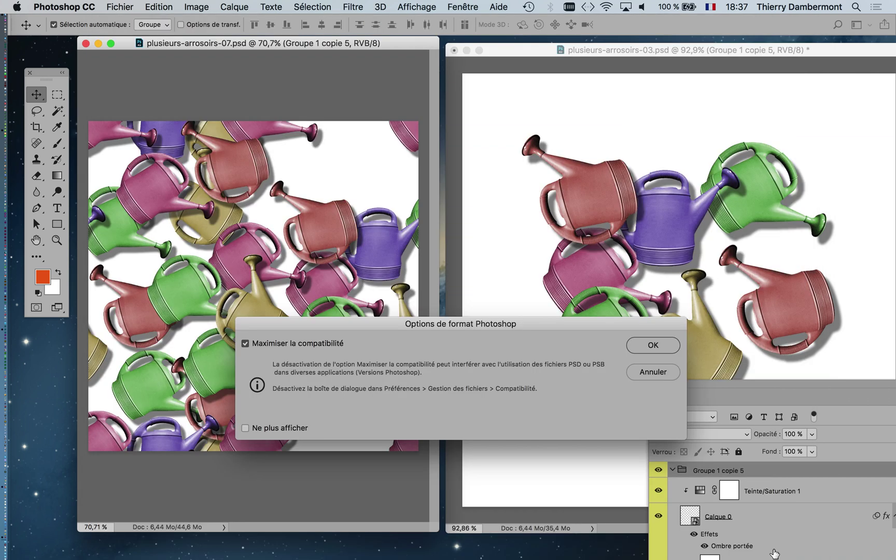
pyautogui.click(669, 351)
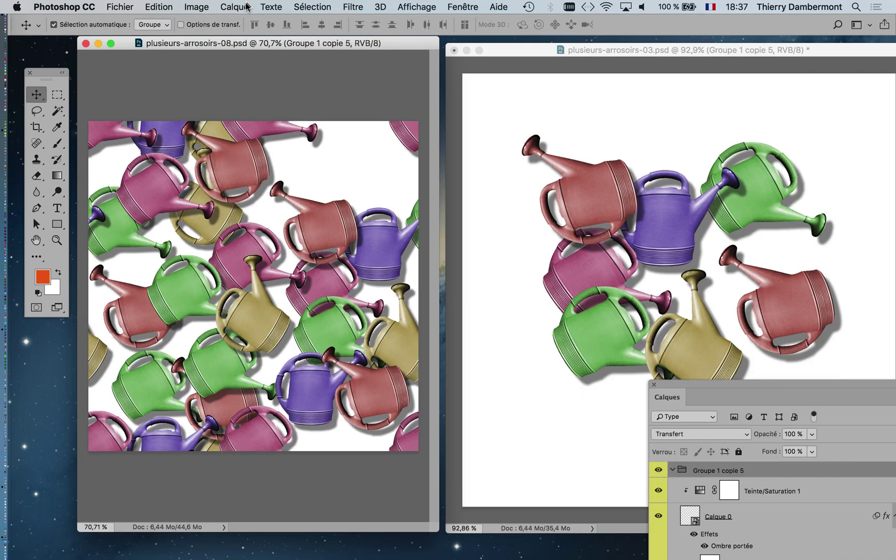
# Flatten plusieurs-arrosoirs-08.psd into a single background layer and move the Calques panel clear of the pattern
pyautogui.click(234, 7)
pyautogui.click(313, 489)
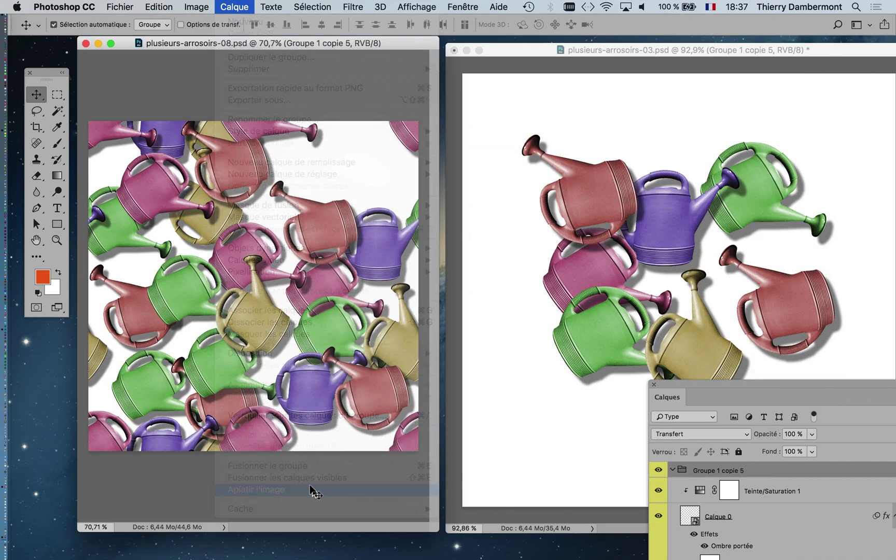
pyautogui.moveTo(682, 383); pyautogui.dragTo(311, 188)
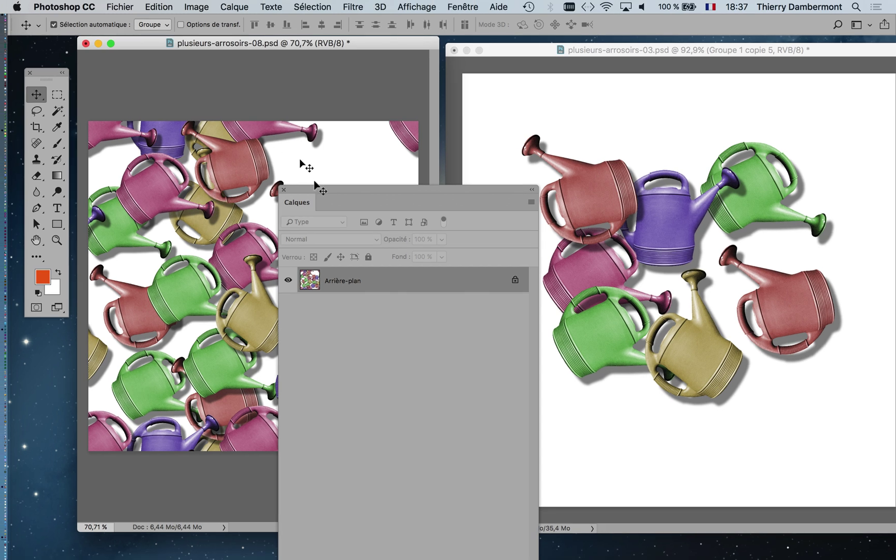
pyautogui.moveTo(320, 188); pyautogui.dragTo(493, 442)
pyautogui.click(644, 331)
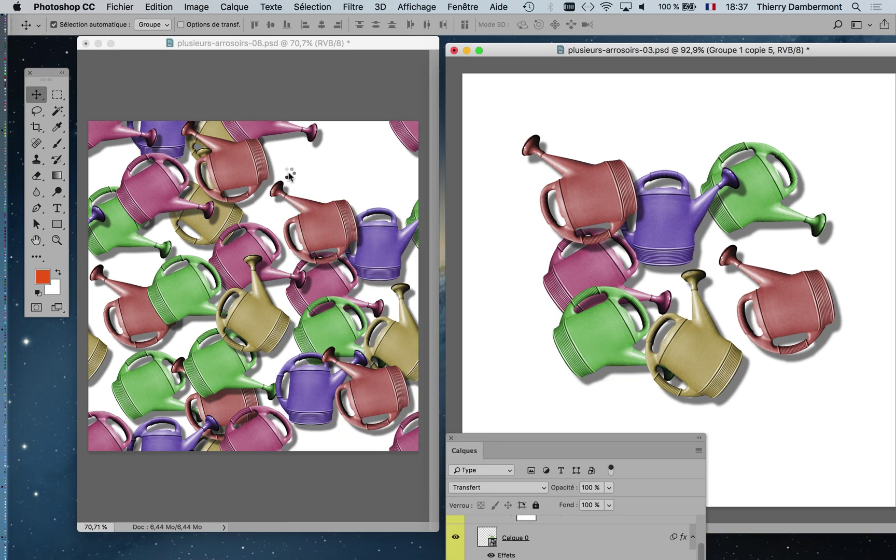
pyautogui.moveTo(288, 172); pyautogui.dragTo(289, 174)
pyautogui.press('super+z')
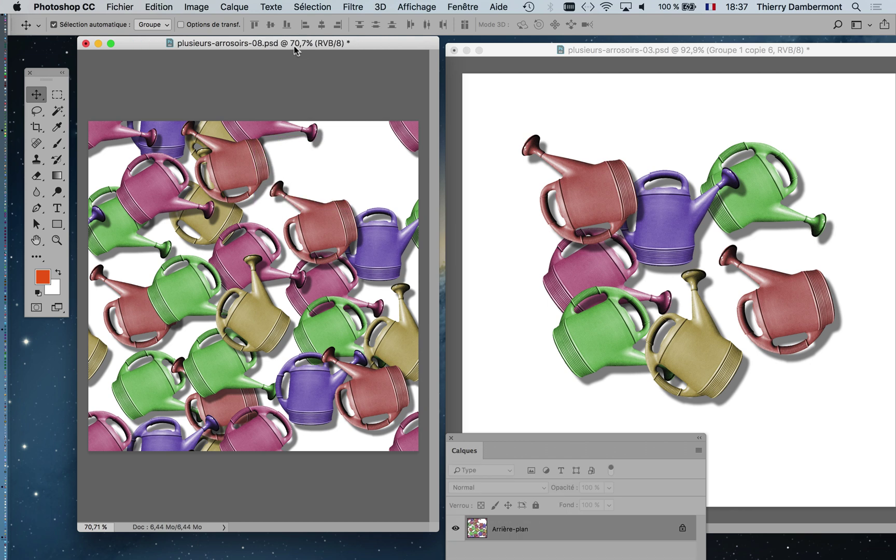
# Offset the flattened plusieurs-arrosoirs-08.psd with the Translation filter by -500 pixels horizontally and -735 pixels vertically, using the Reboucler option
pyautogui.click(350, 6)
pyautogui.moveTo(456, 260)
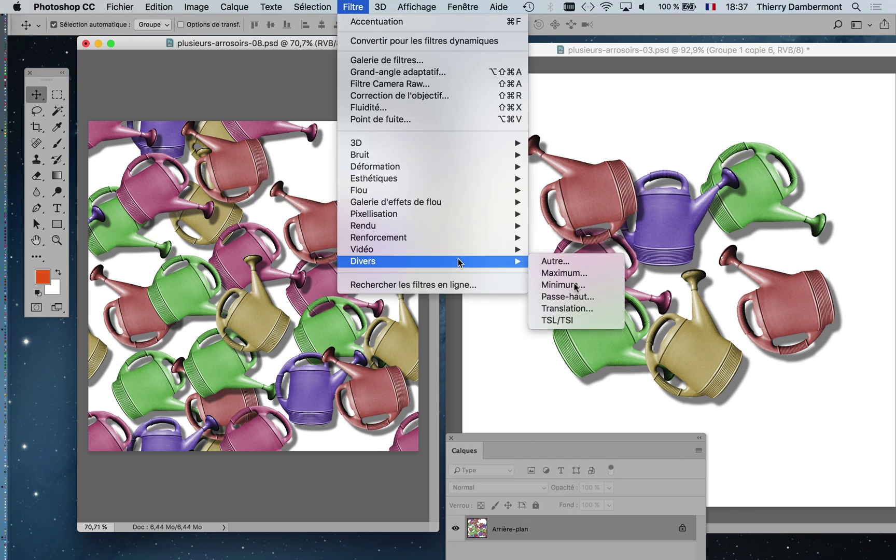
pyautogui.click(594, 310)
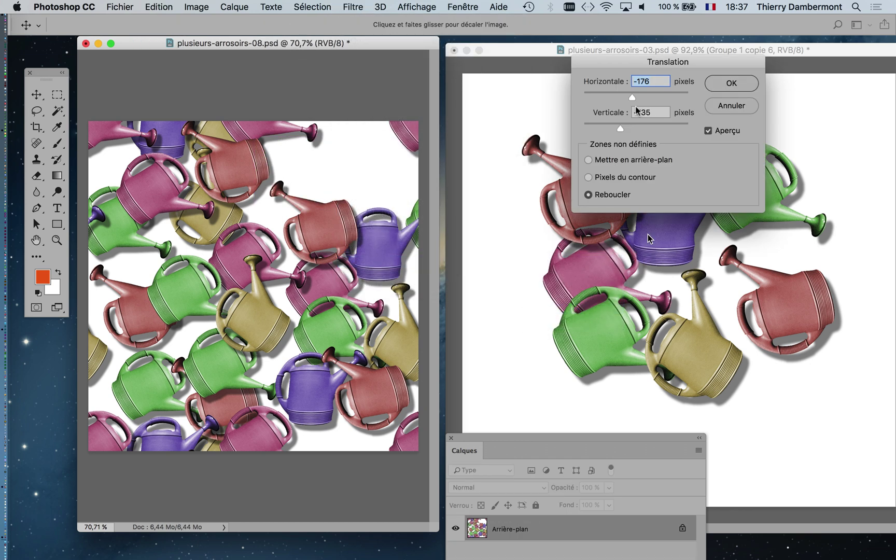
pyautogui.moveTo(637, 98); pyautogui.dragTo(624, 98)
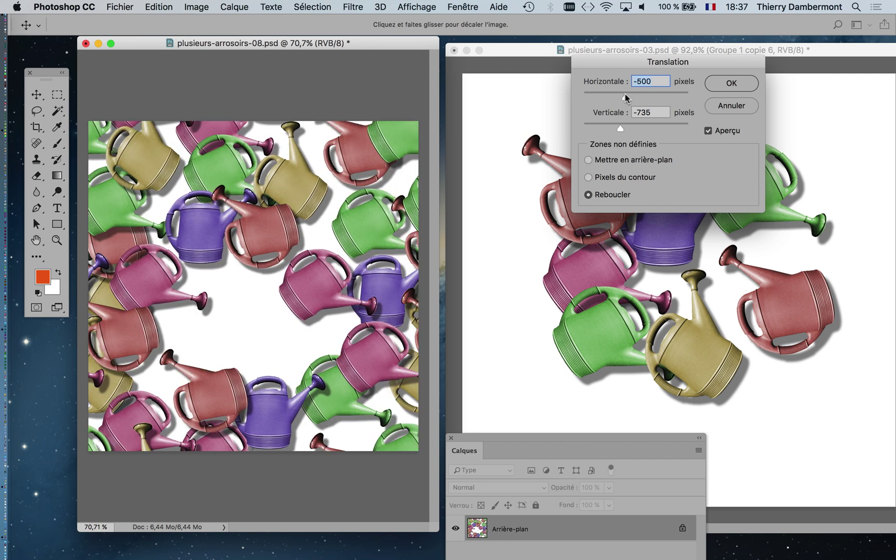
pyautogui.click(715, 84)
# Return to plusieurs-arrosoirs-03.psd and copy its purple watering can into the white gap left of centre in plusieurs-arrosoirs-08.psd
pyautogui.click(579, 60)
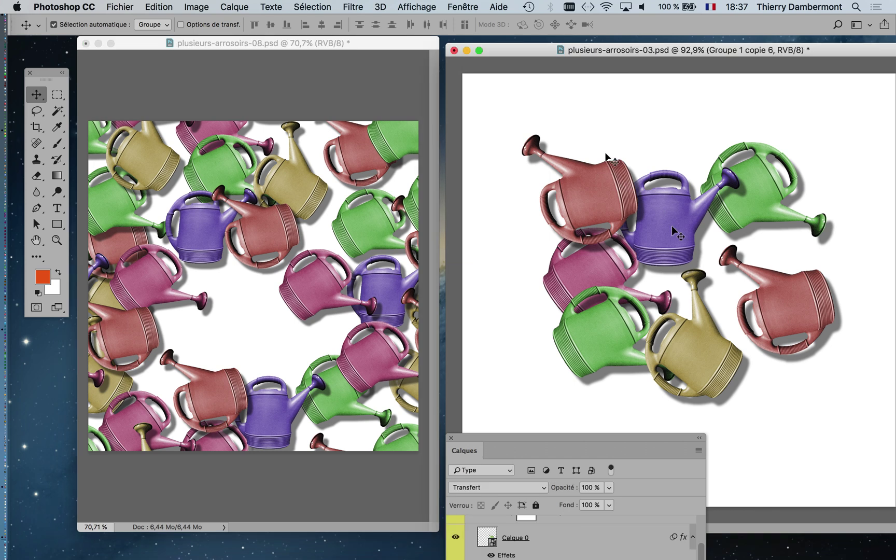
pyautogui.moveTo(672, 224); pyautogui.dragTo(210, 311)
pyautogui.click(685, 363)
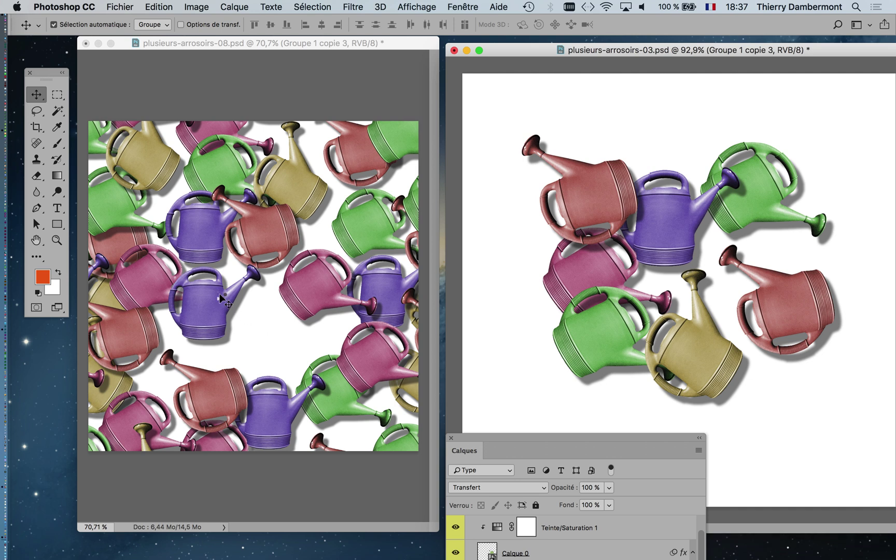
pyautogui.moveTo(220, 296); pyautogui.dragTo(220, 296)
# Copy a green and two yellow watering cans from plusieurs-arrosoirs-03.psd into the remaining central and lower-left gaps of plusieurs-arrosoirs-08.psd
pyautogui.click(756, 198)
pyautogui.moveTo(756, 198); pyautogui.dragTo(276, 353)
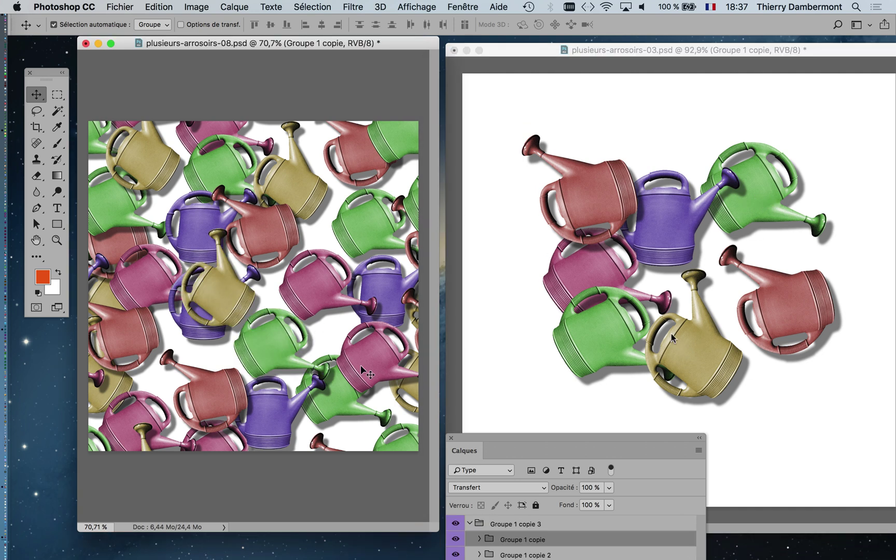
pyautogui.click(697, 364)
pyautogui.moveTo(698, 366); pyautogui.dragTo(182, 358)
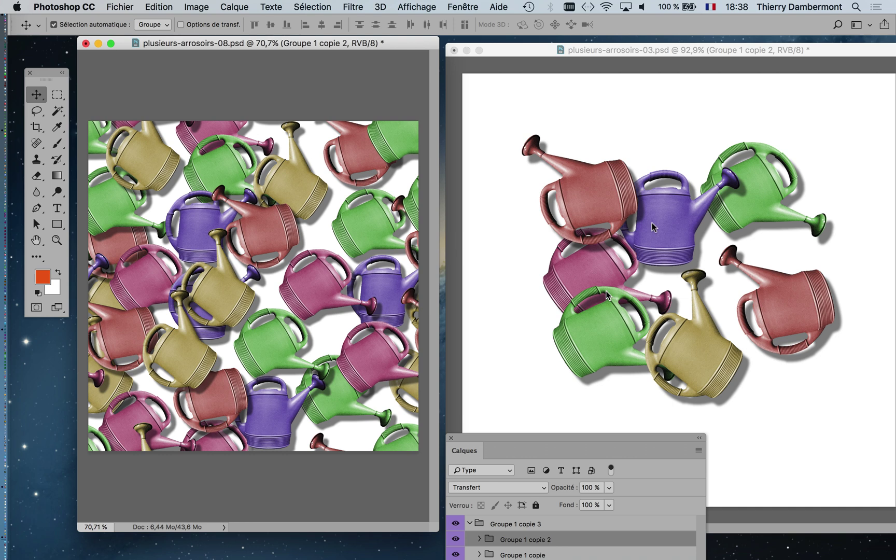
# Copy another purple watering can from plusieurs-arrosoirs-03.psd into the upper-right gap of plusieurs-arrosoirs-08.psd, beside the red can
pyautogui.click(669, 230)
pyautogui.moveTo(669, 231); pyautogui.dragTo(570, 231)
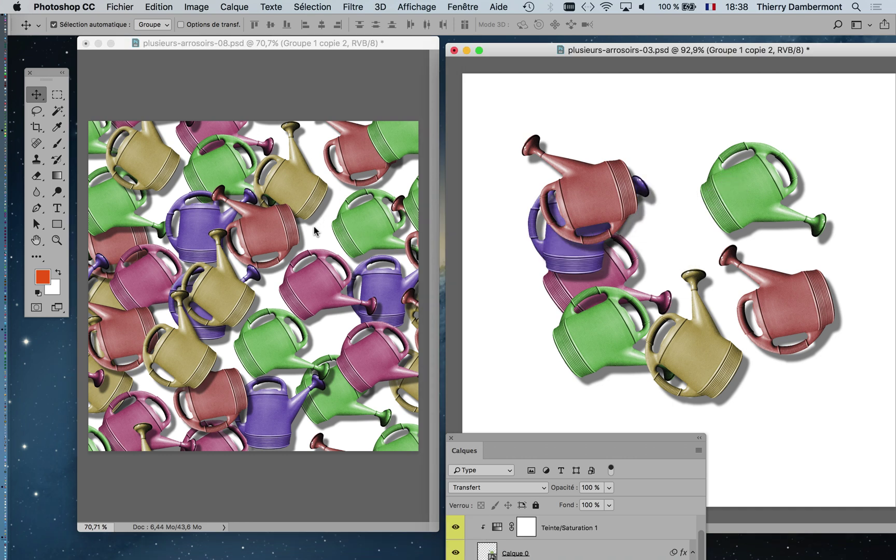
pyautogui.moveTo(314, 231); pyautogui.dragTo(314, 229)
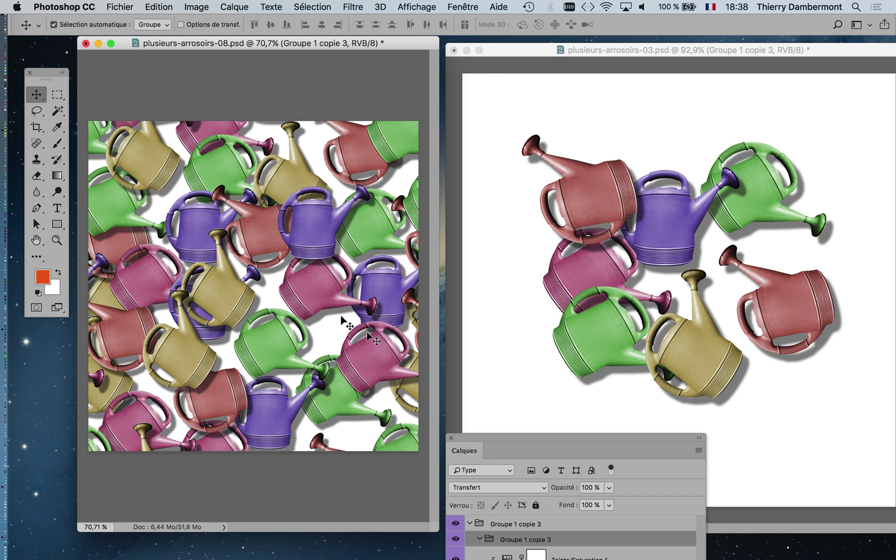
# Define the finished tile as a pattern (Utiliser comme motif) named plusieurs-arrosoirs-08.psd
pyautogui.click(119, 5)
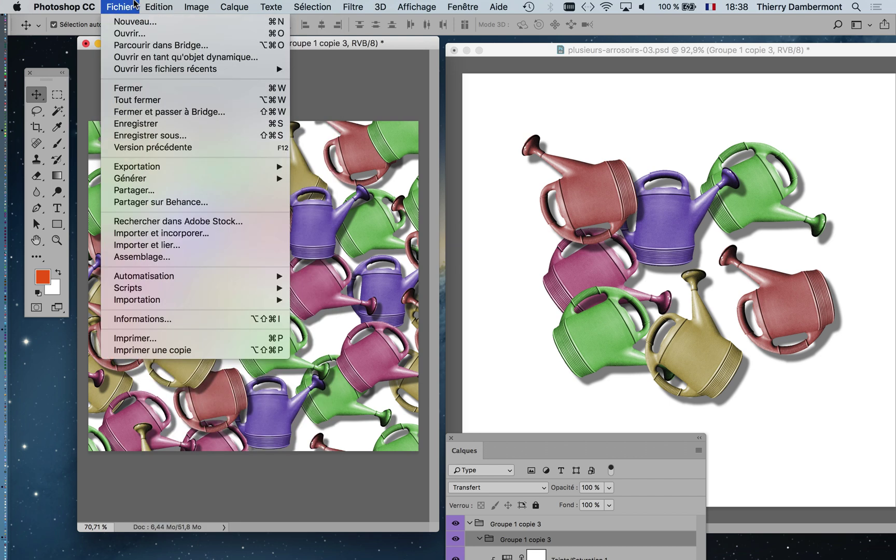
pyautogui.moveTo(159, 6)
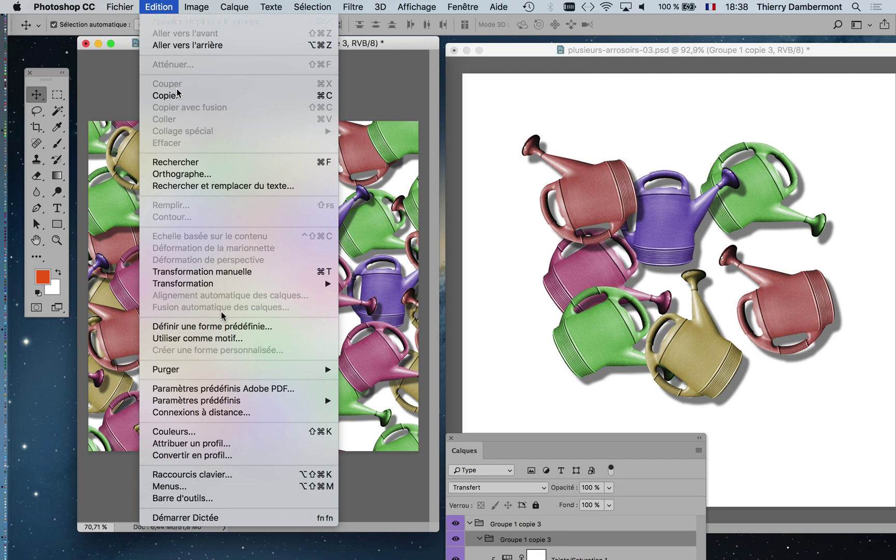
pyautogui.click(246, 339)
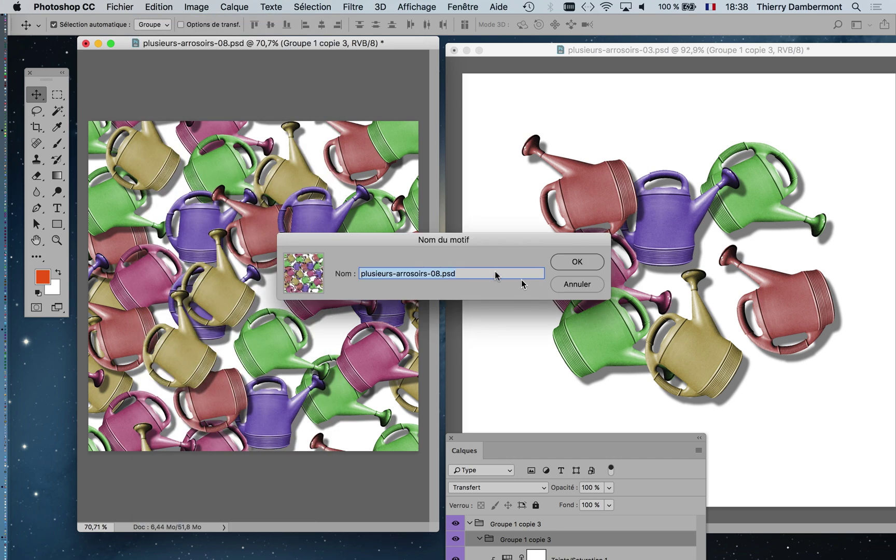
pyautogui.click(576, 262)
# Check the pixel dimensions of plusieurs-arrosoirs-08.psd in its image size settings, leaving them unchanged
pyautogui.click(196, 7)
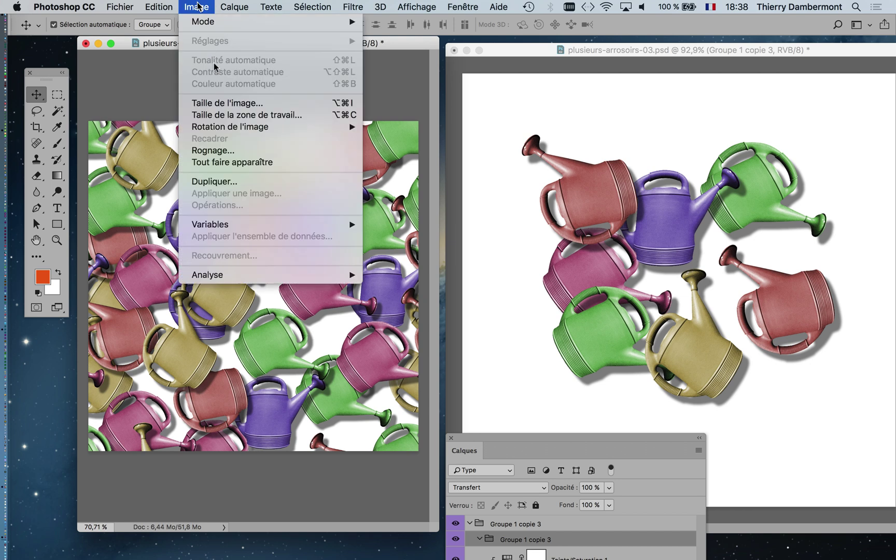
pyautogui.click(228, 105)
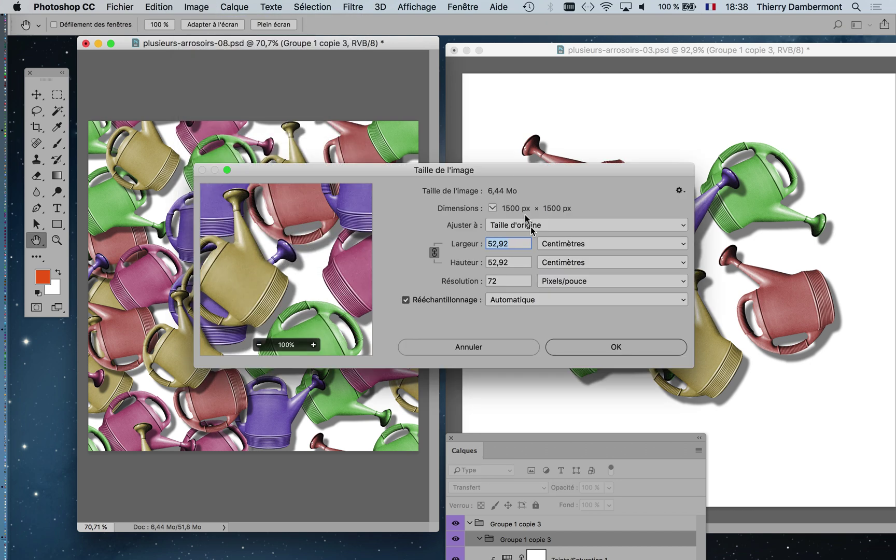
pyautogui.press('alt')
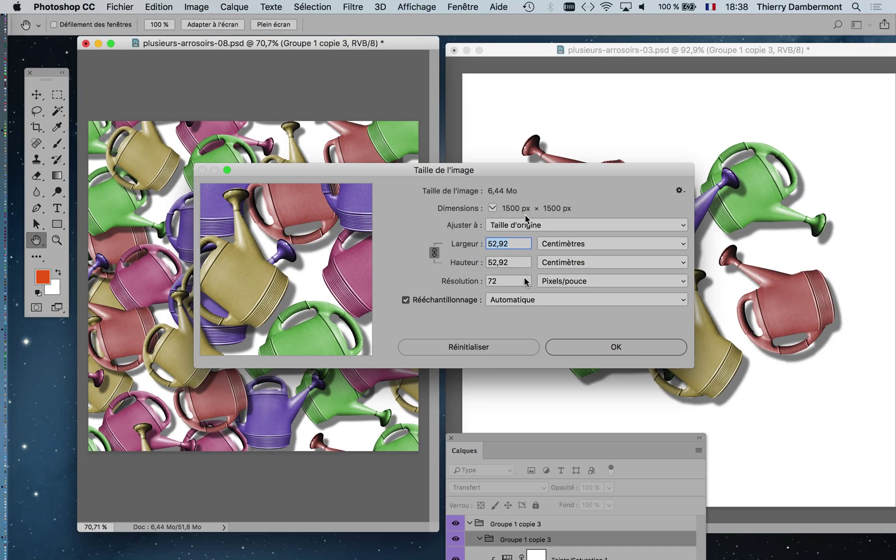
pyautogui.click(510, 347)
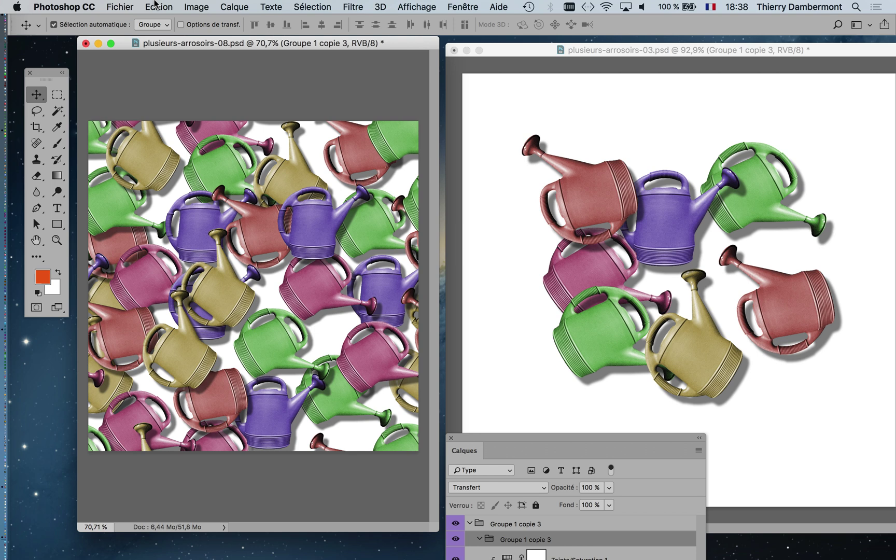
pyautogui.click(156, 5)
pyautogui.moveTo(119, 6)
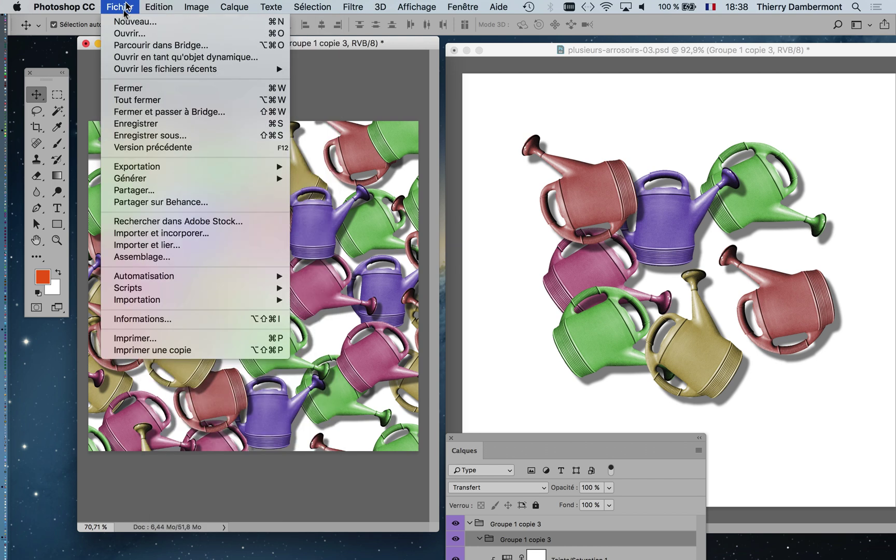
pyautogui.click(487, 171)
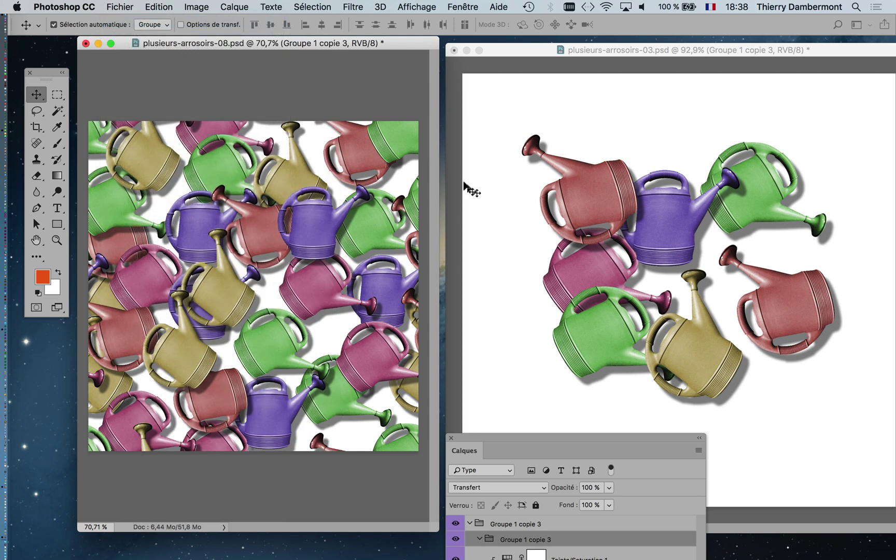
# Create a new document from the Impression presets, 4000 by 4000 pixels at 300 pixels/pouce in Couleur RVB
pyautogui.press('super+n')
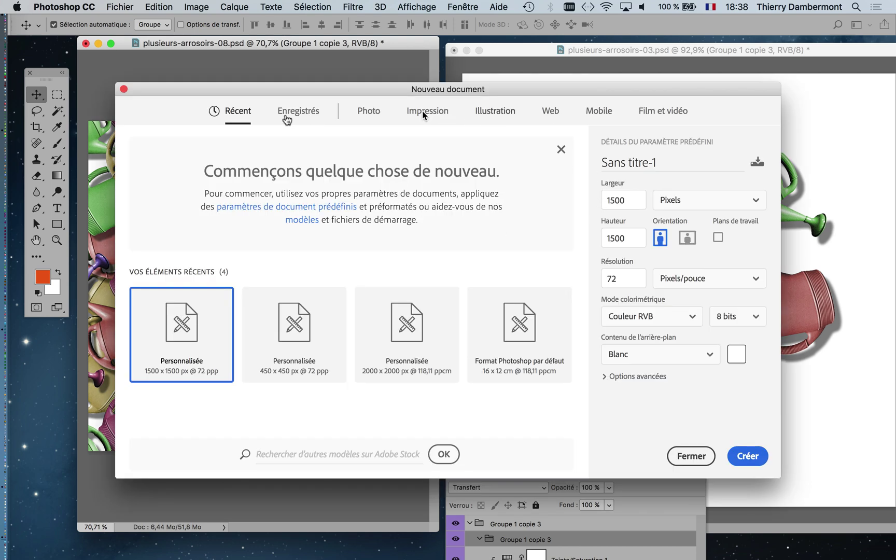
pyautogui.click(435, 114)
pyautogui.click(675, 206)
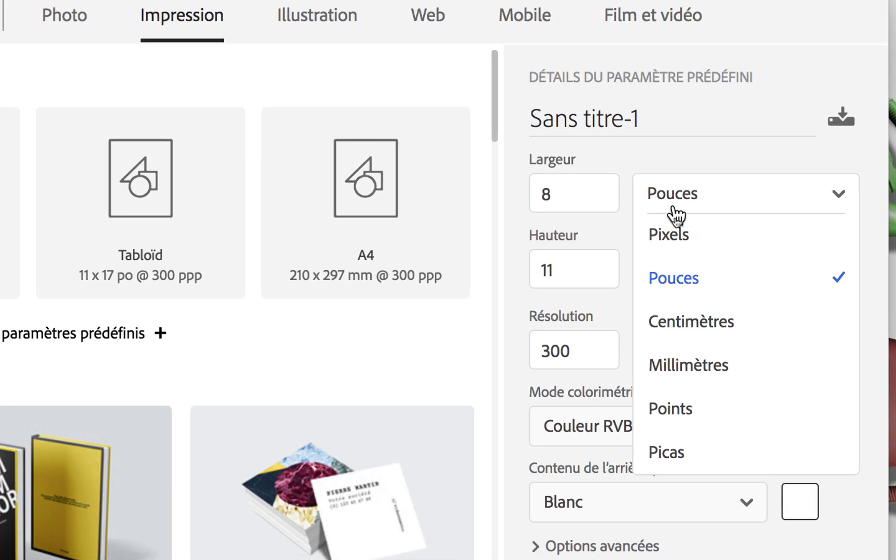
pyautogui.click(675, 218)
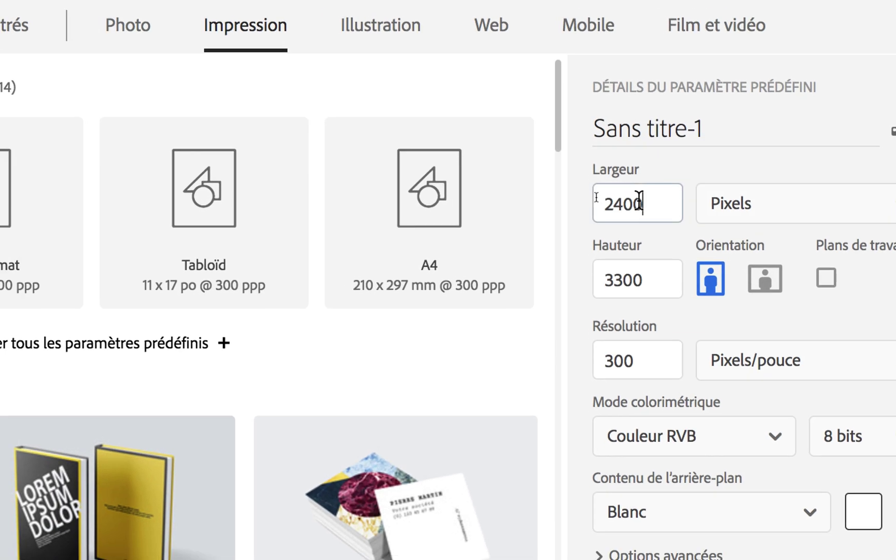
pyautogui.moveTo(571, 176); pyautogui.dragTo(516, 178)
pyautogui.write('4000')
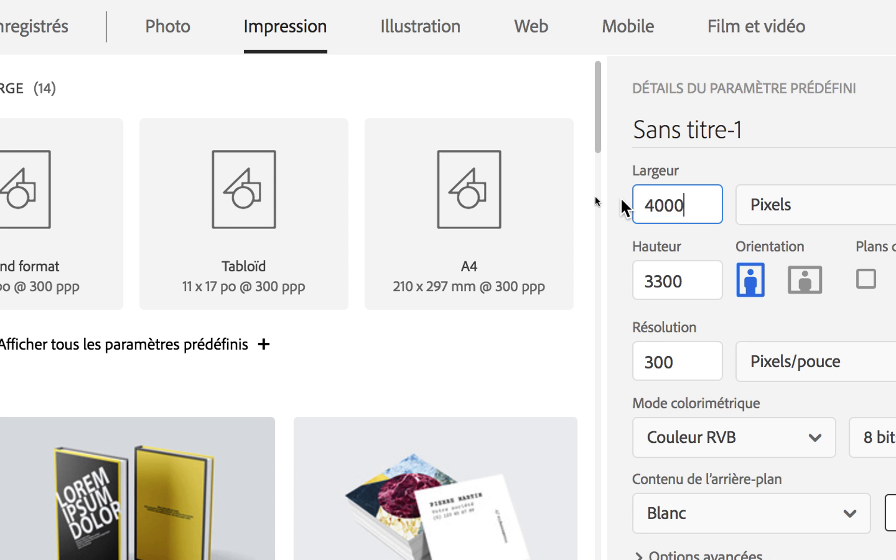
pyautogui.press('Tab')
pyautogui.write('4000')
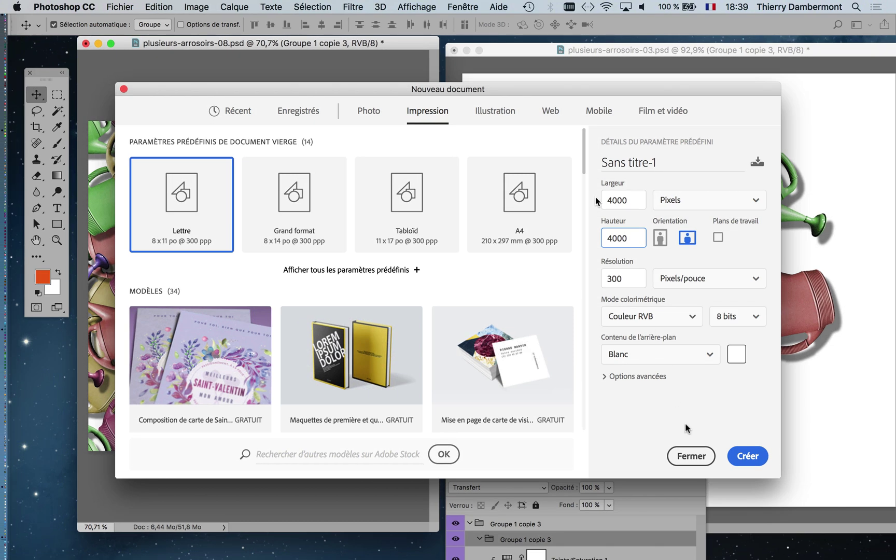
pyautogui.click(743, 459)
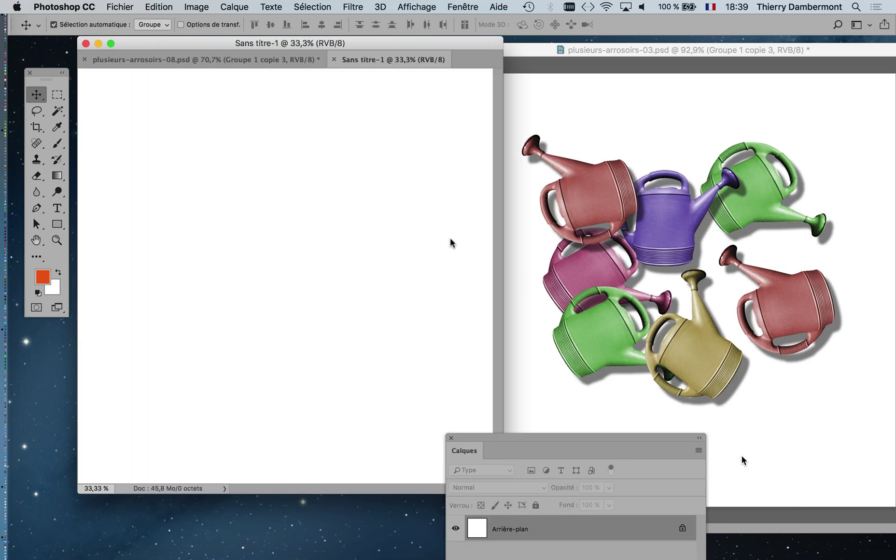
# Check the new blank document's image size in centimetres and its resolution, leaving the values unchanged
pyautogui.scroll(-2, 336, 247)
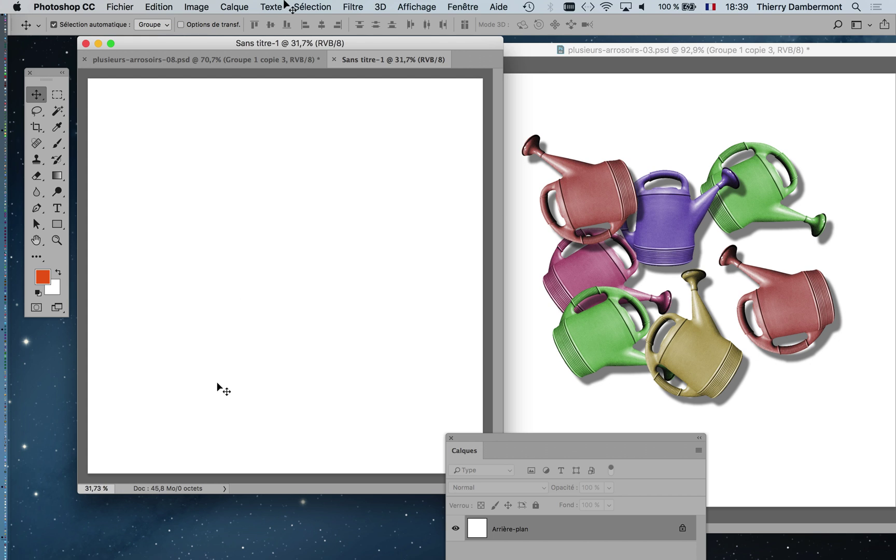
pyautogui.click(195, 7)
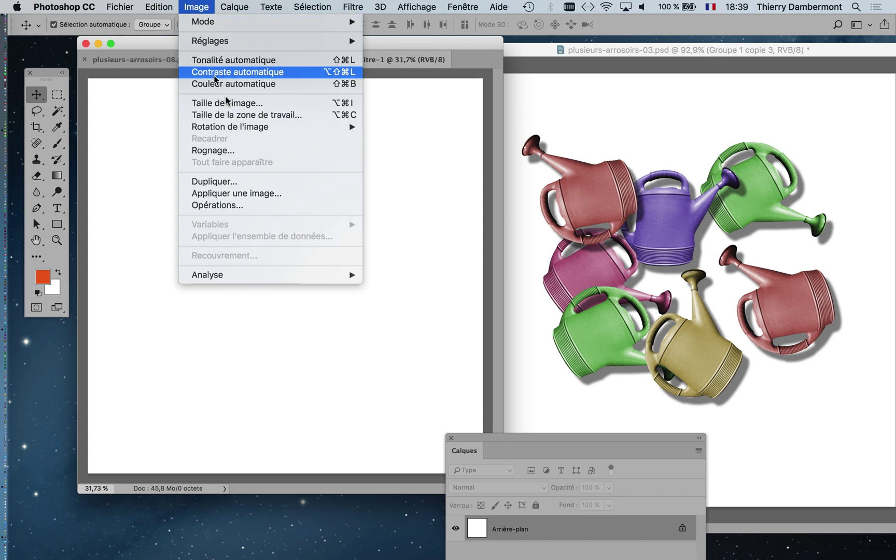
pyautogui.click(158, 495)
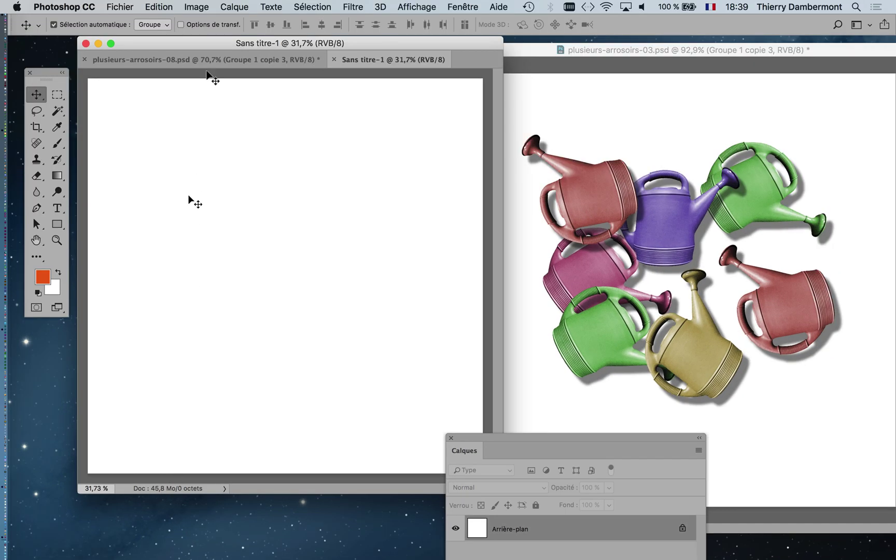
pyautogui.click(196, 6)
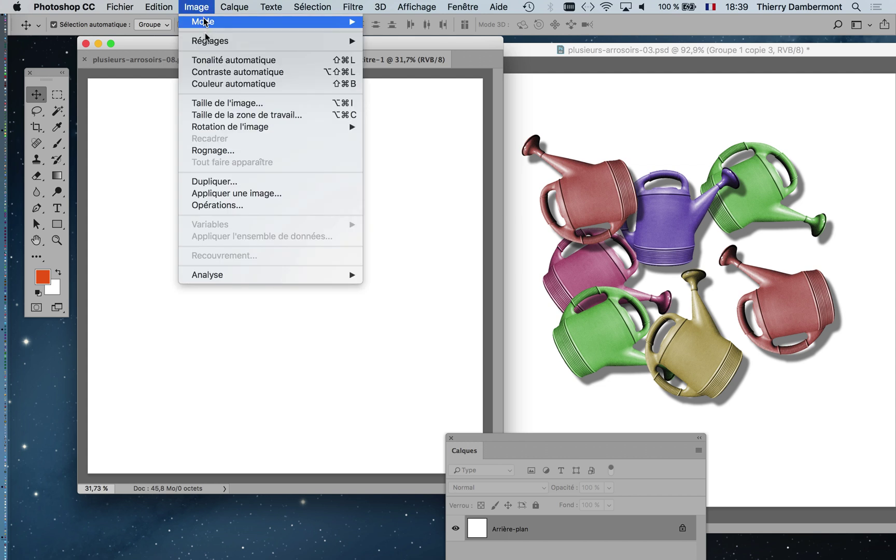
pyautogui.click(218, 103)
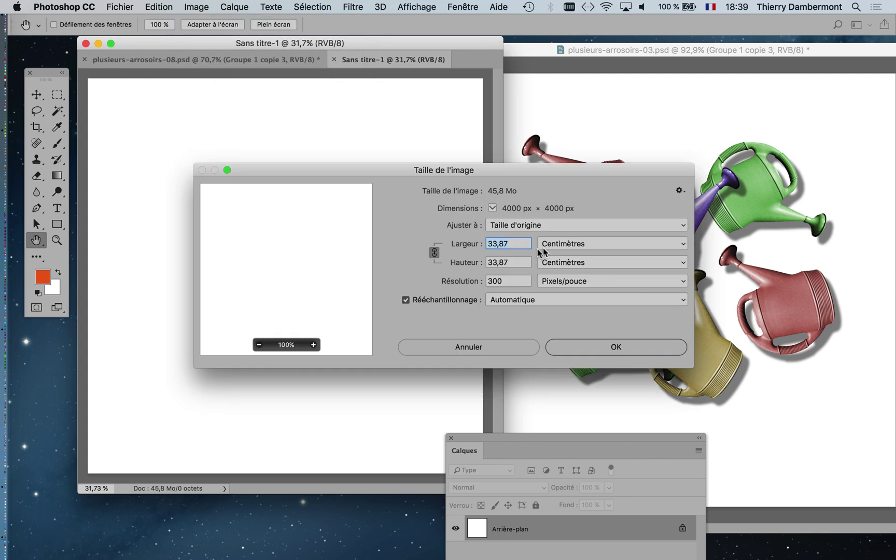
pyautogui.click(497, 349)
# Start another new document from the Impression presets and try to set its width and height to 4000 with Pouces as the unit
pyautogui.click(132, 6)
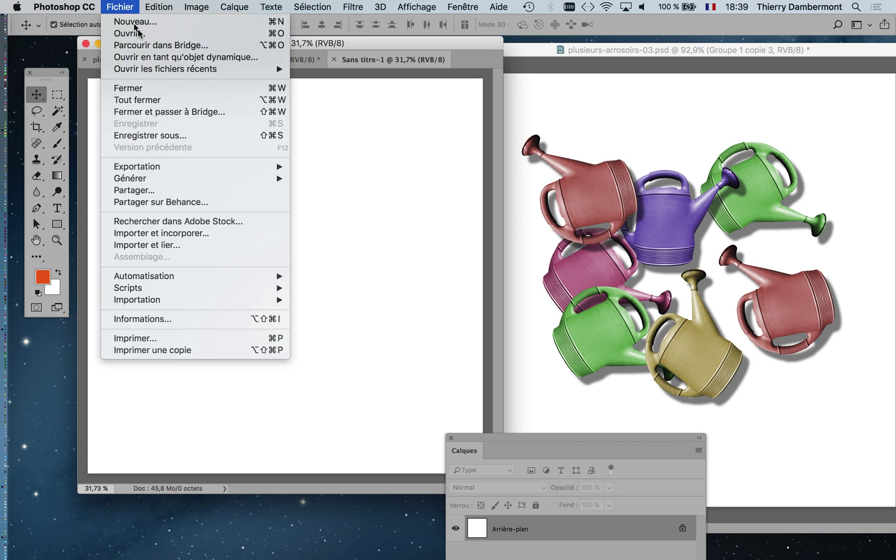
pyautogui.click(138, 23)
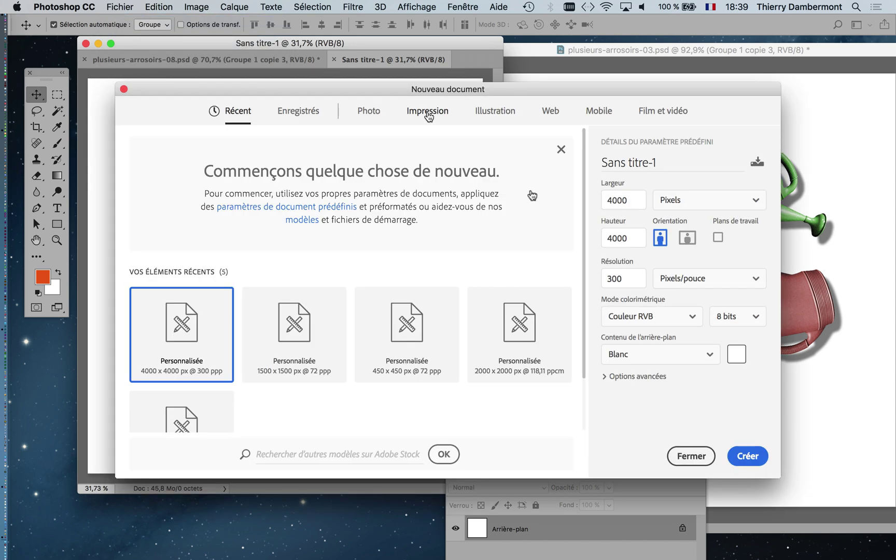
pyautogui.click(427, 111)
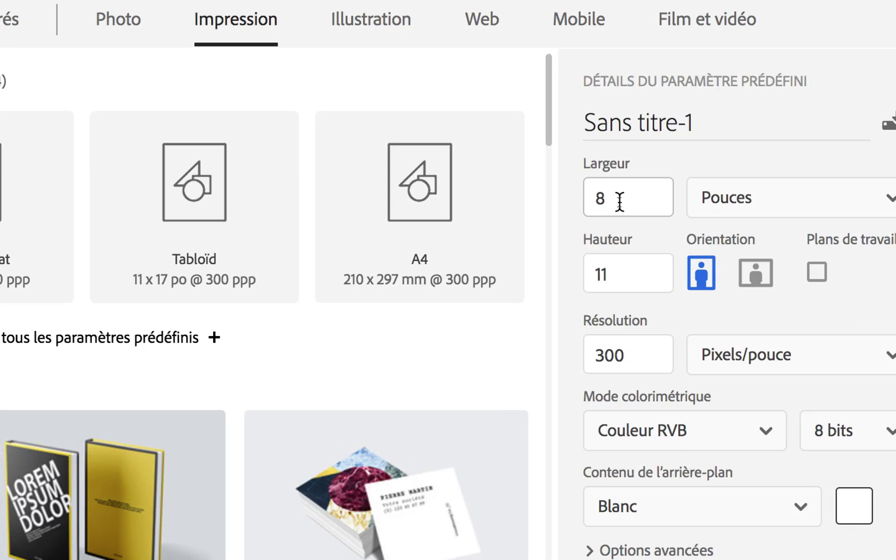
pyautogui.moveTo(609, 198); pyautogui.dragTo(588, 197)
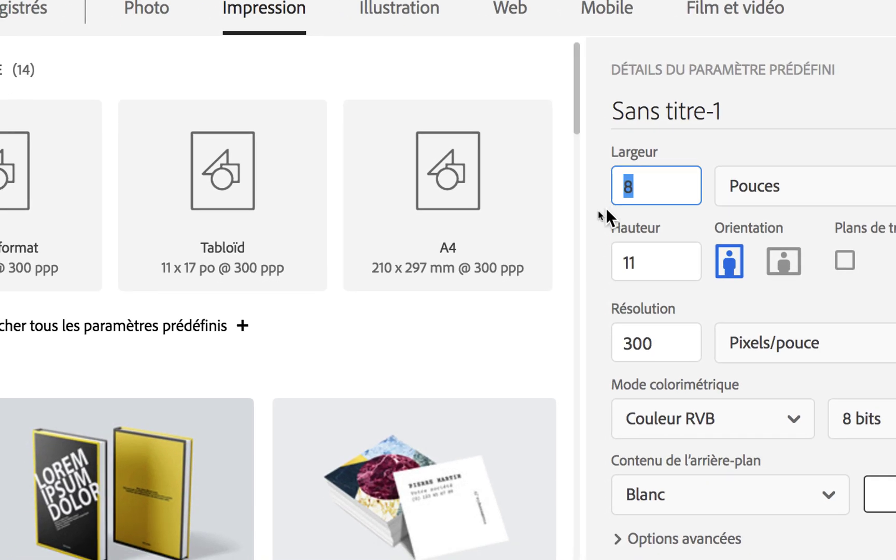
pyautogui.write('4000')
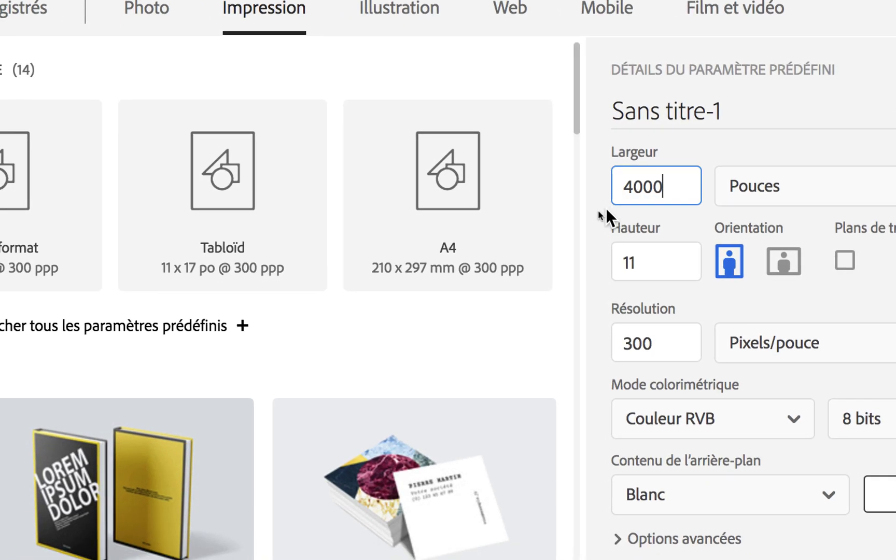
pyautogui.press('Tab')
pyautogui.write('4000')
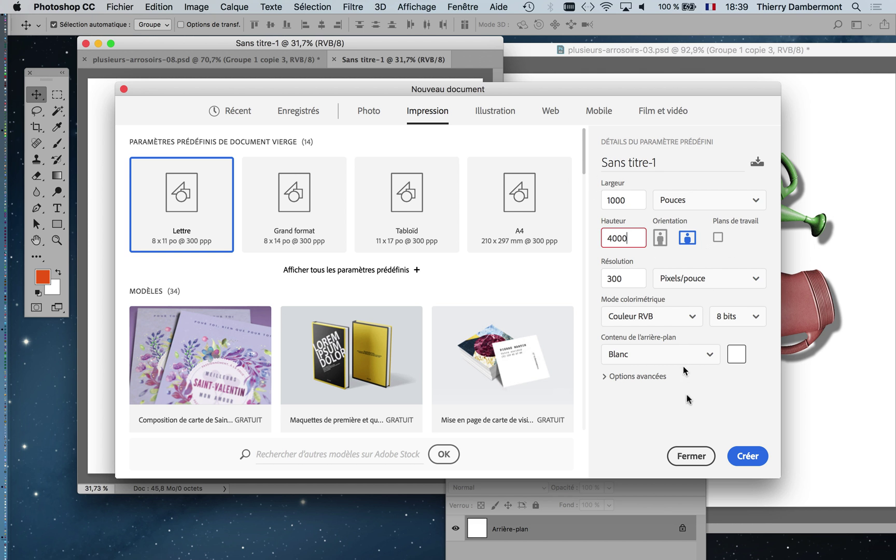
# Examine the measurement units offered for the new document's width, leaving Pouces selected
pyautogui.click(605, 377)
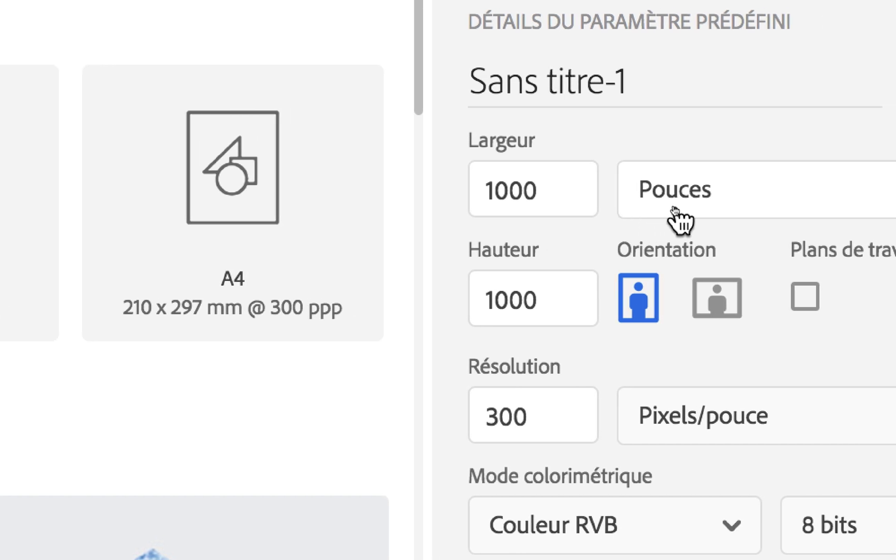
pyautogui.click(674, 210)
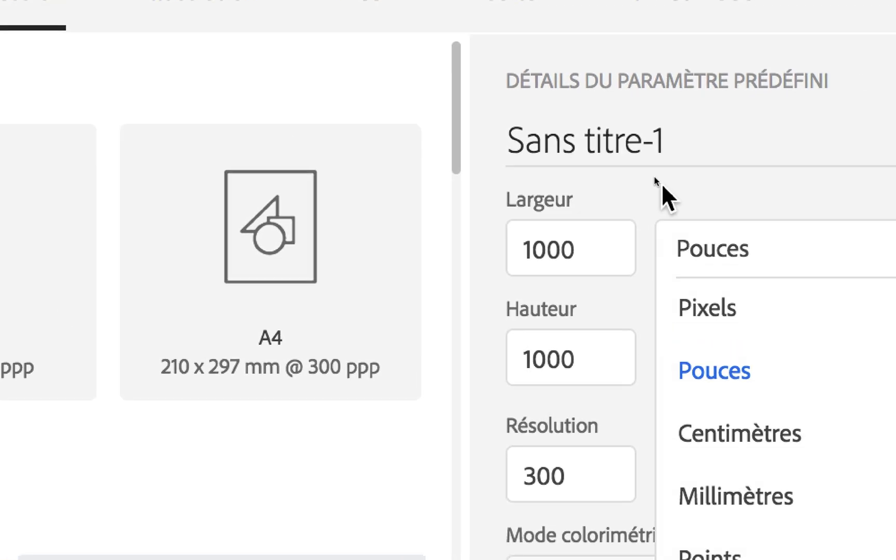
pyautogui.click(660, 183)
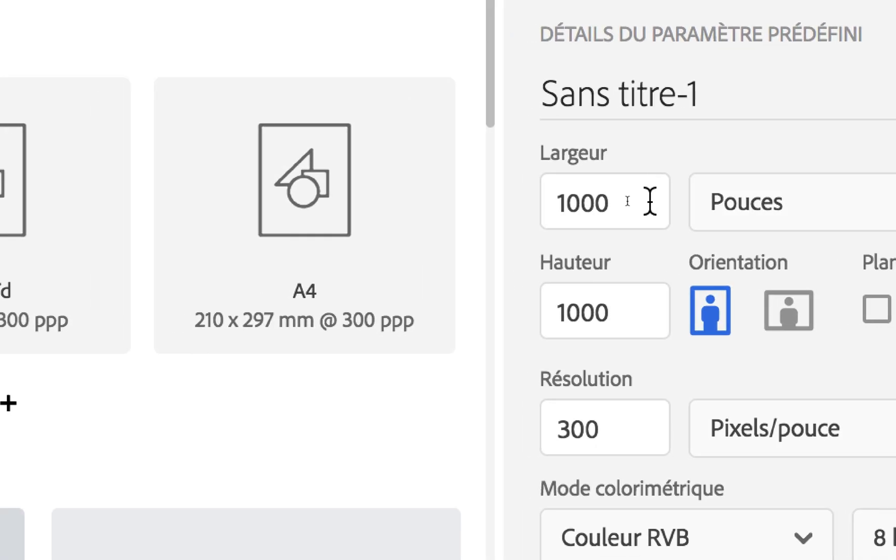
# Create a new document 2 by 2 Pouces at 300 Pixels/pouce in Couleur RVB and enlarge its window around the canvas
pyautogui.moveTo(466, 221); pyautogui.dragTo(347, 228)
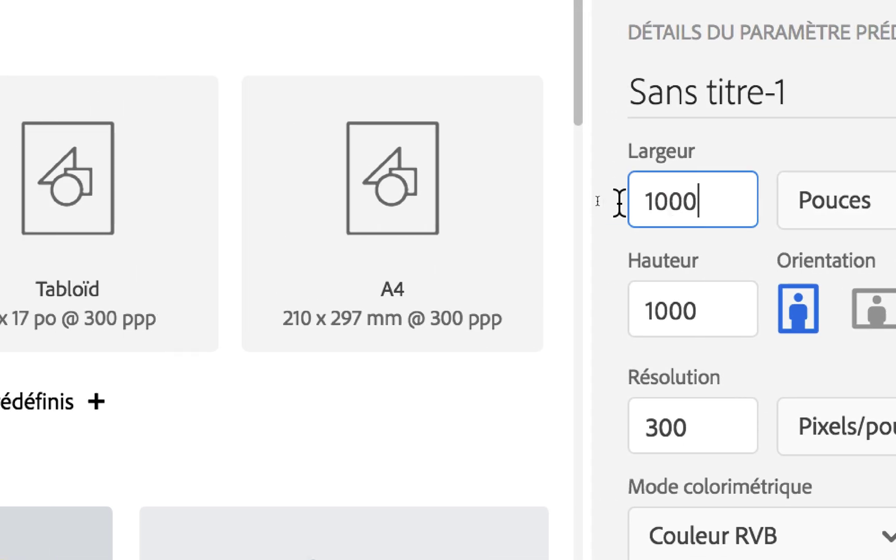
pyautogui.write('2')
pyautogui.press('Tab')
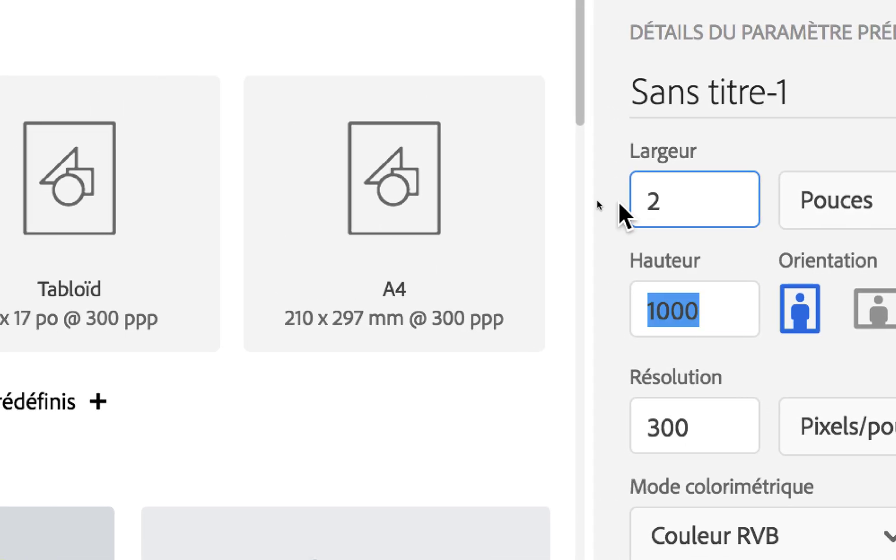
pyautogui.write('2')
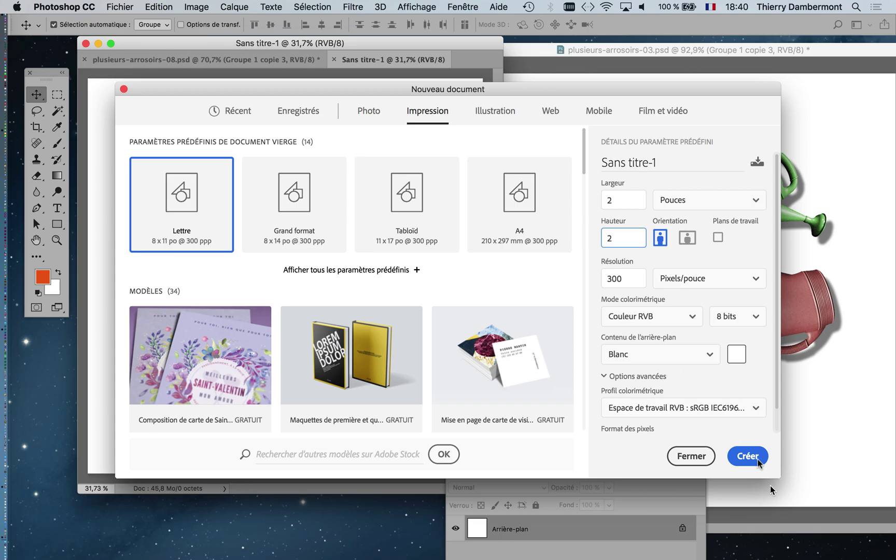
pyautogui.click(746, 455)
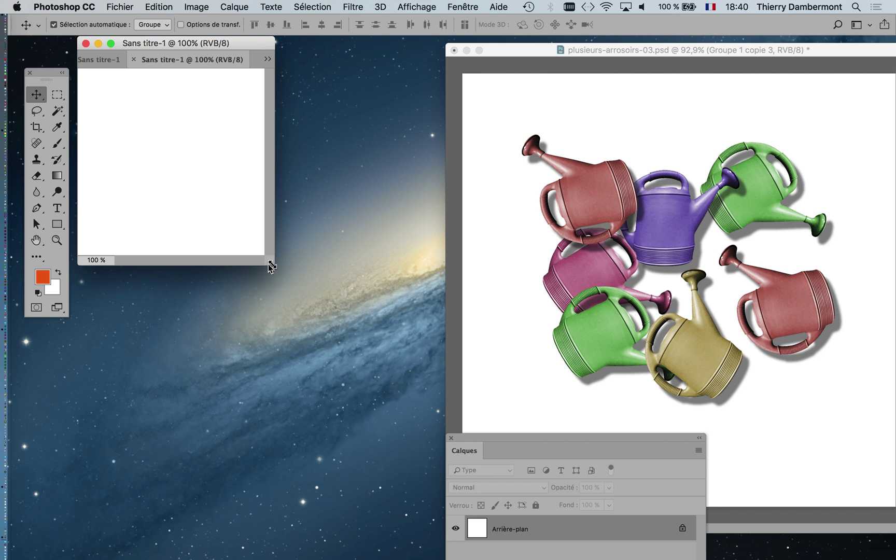
pyautogui.moveTo(271, 264); pyautogui.dragTo(437, 378)
pyautogui.moveTo(521, 393); pyautogui.dragTo(554, 430)
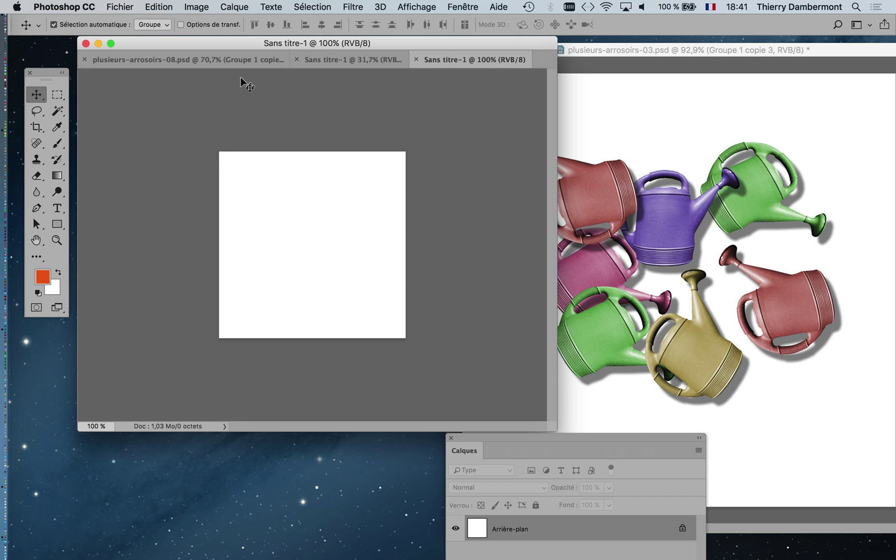
# Check the small document's image size in Pouces together with its resolution and pixel dimensions
pyautogui.click(191, 6)
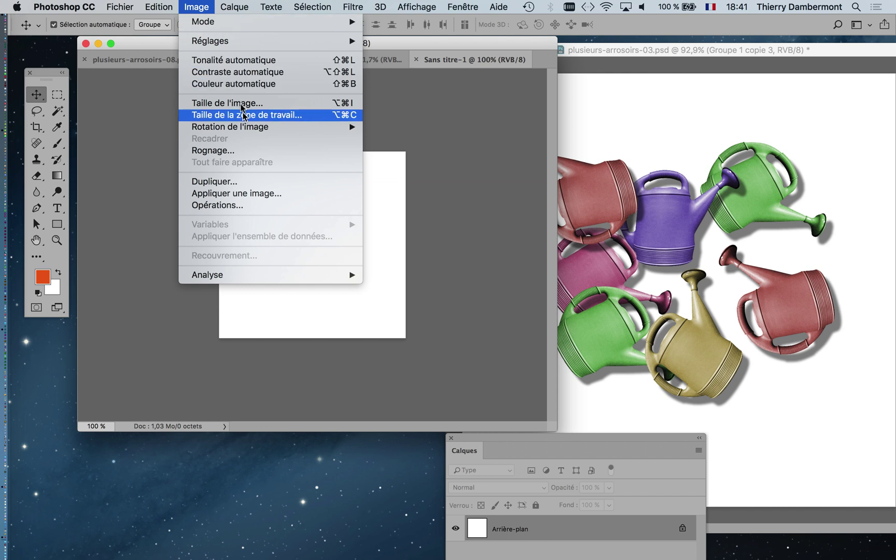
pyautogui.click(242, 103)
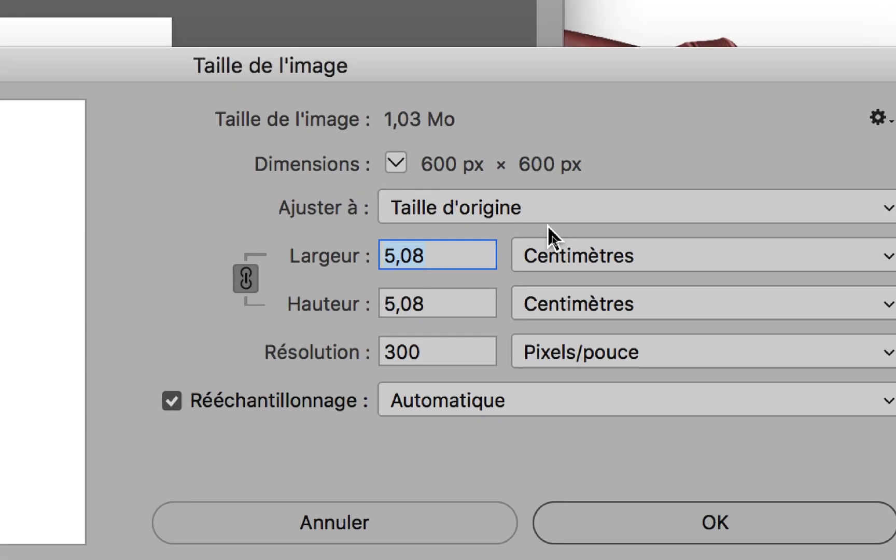
pyautogui.click(560, 256)
pyautogui.click(561, 226)
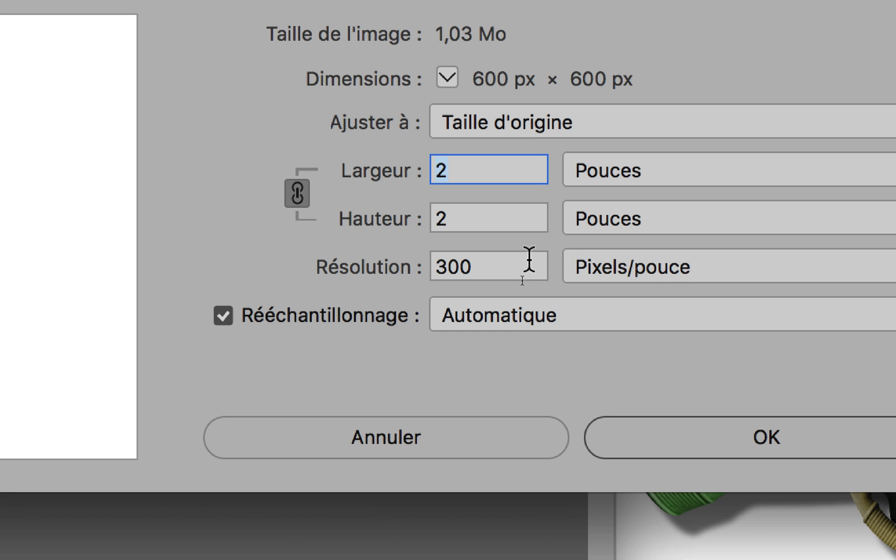
pyautogui.click(464, 264)
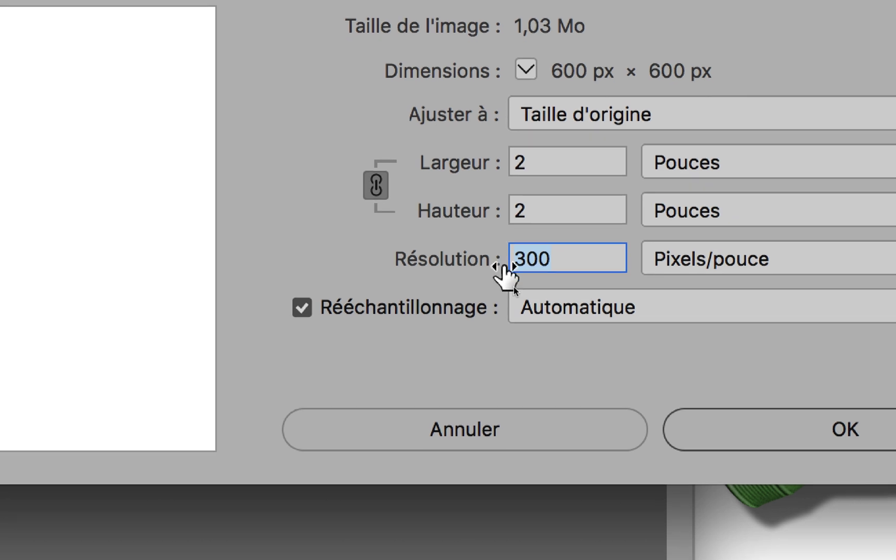
pyautogui.doubleClick(585, 257)
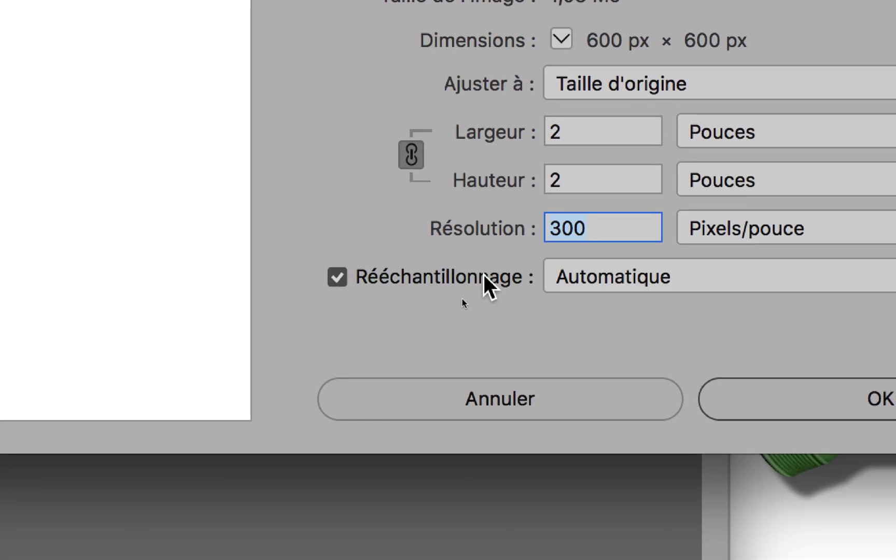
# Disable Rééchantillonnage and set the image width to 4 Pouces
pyautogui.click(484, 275)
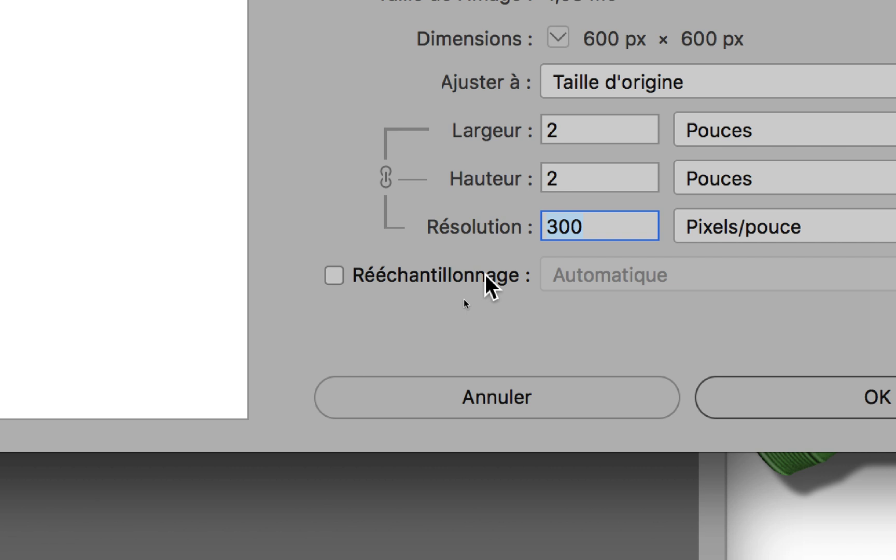
pyautogui.click(486, 276)
pyautogui.click(485, 276)
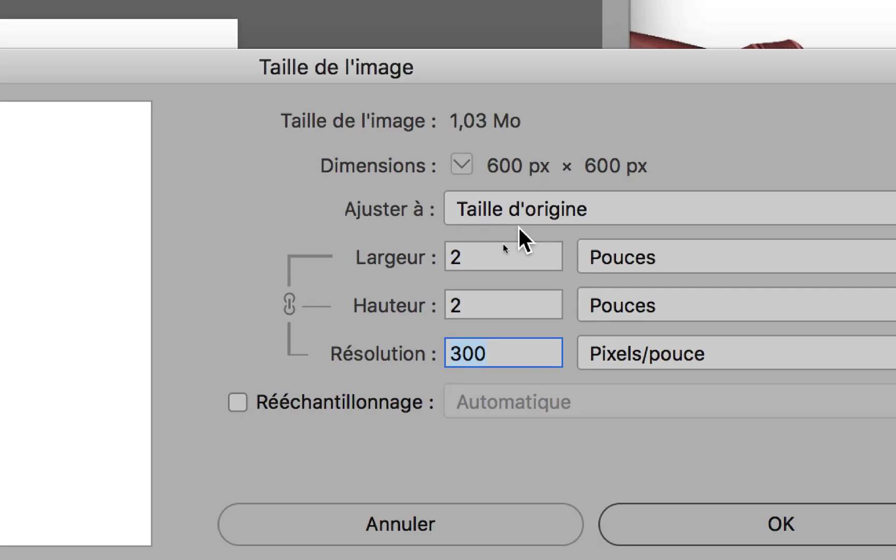
pyautogui.click(466, 256)
pyautogui.press('BackSpace')
pyautogui.write('4')
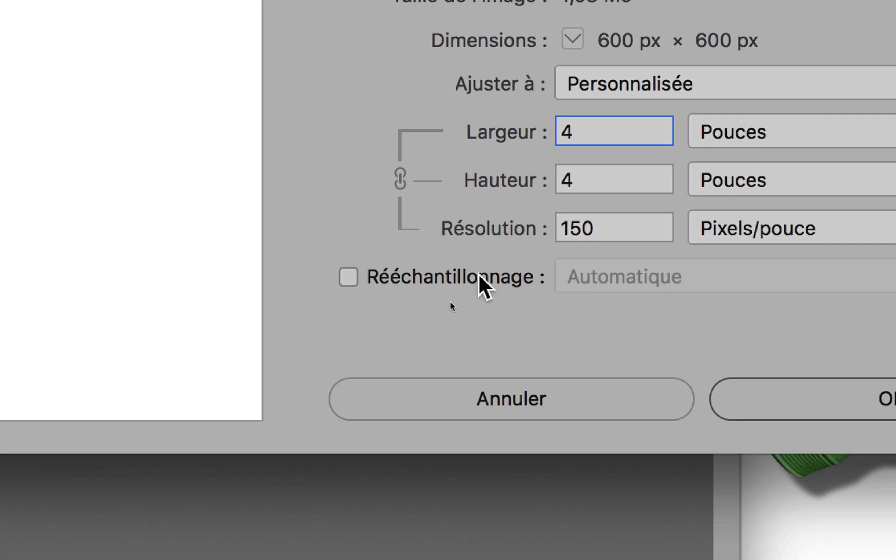
# Try a resolution of 300 Pixels/pouce with Rééchantillonnage enabled, then close the small test document without applying the size changes
pyautogui.click(479, 277)
pyautogui.click(578, 228)
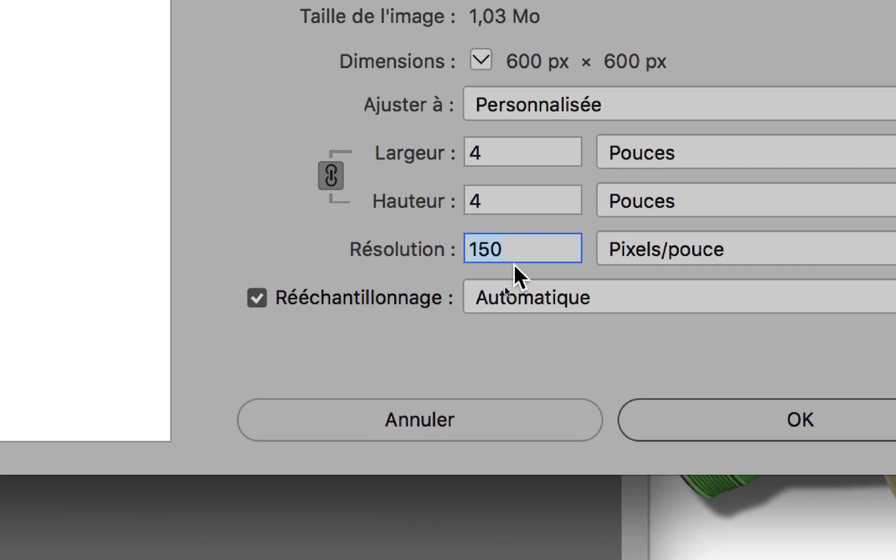
pyautogui.write('300')
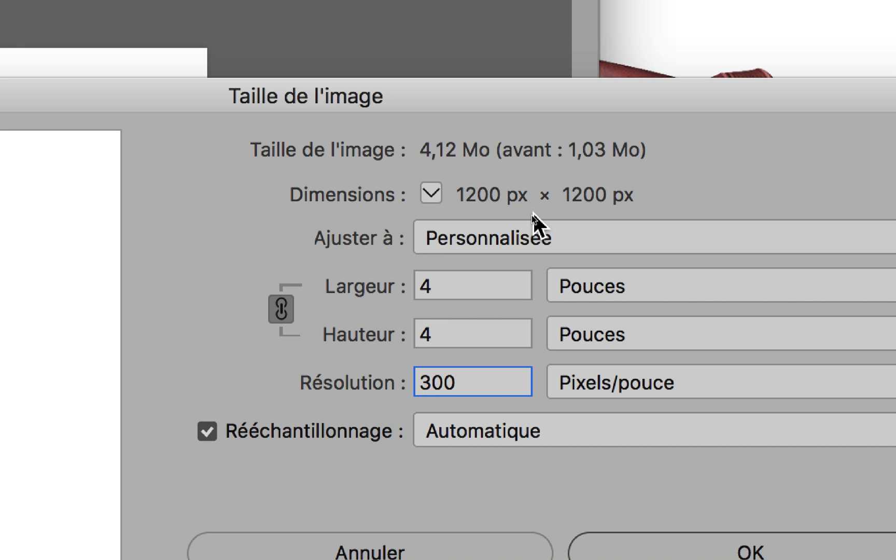
pyautogui.press('alt+super+8')
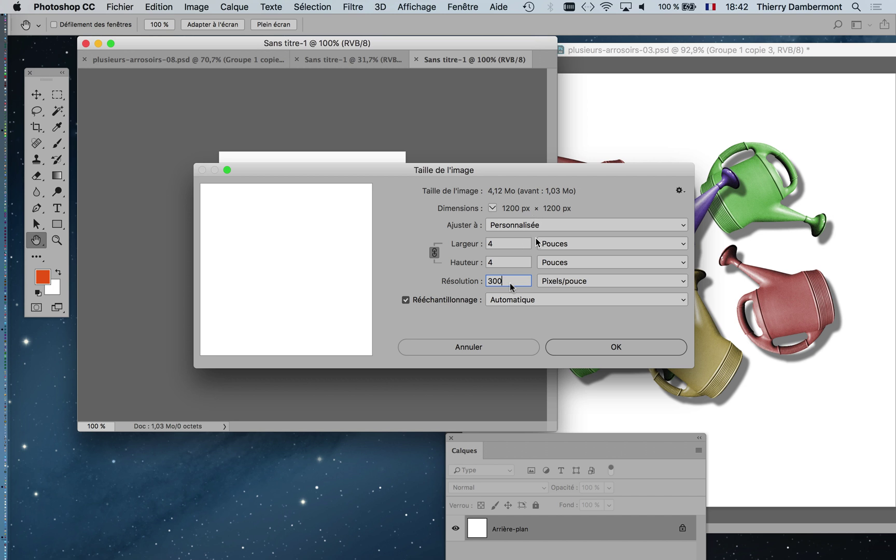
pyautogui.click(496, 354)
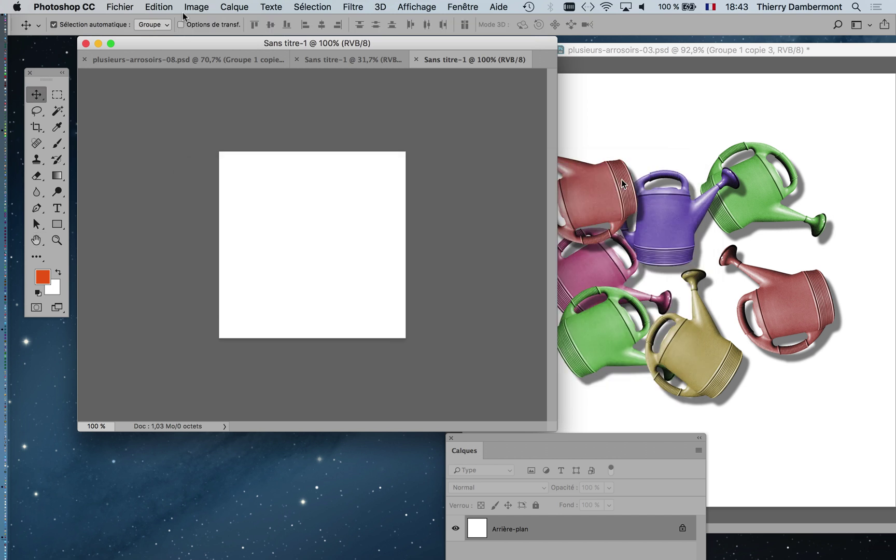
pyautogui.click(416, 59)
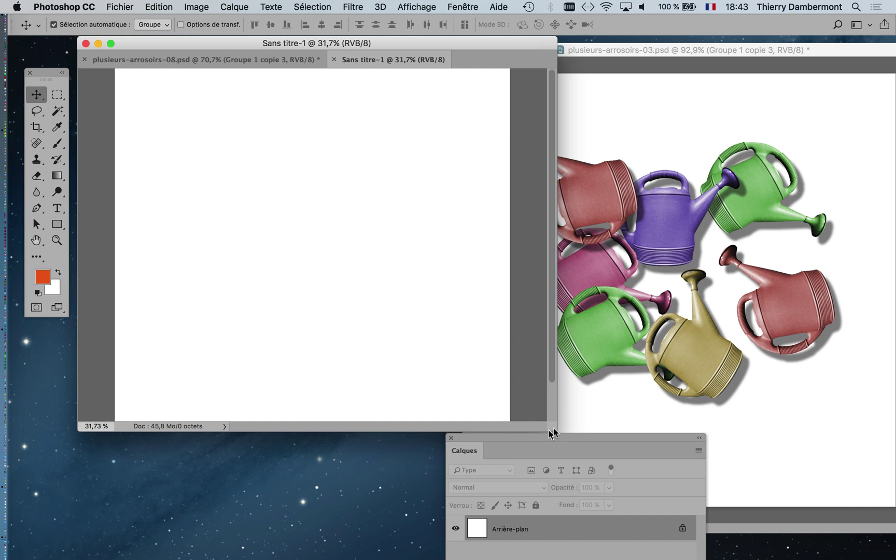
# Resize the large blank document's window to show the whole canvas and check the document's size information
pyautogui.moveTo(550, 433); pyautogui.dragTo(534, 476)
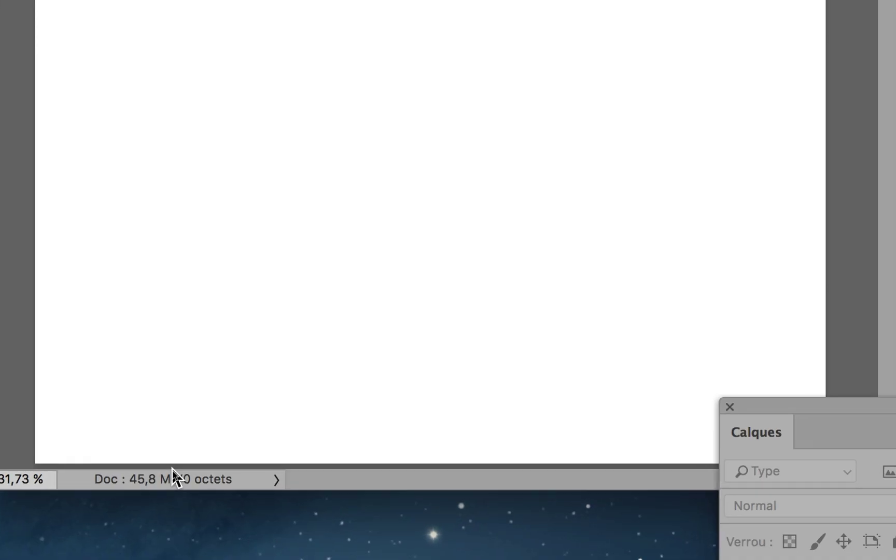
pyautogui.click(173, 474)
pyautogui.click(175, 473)
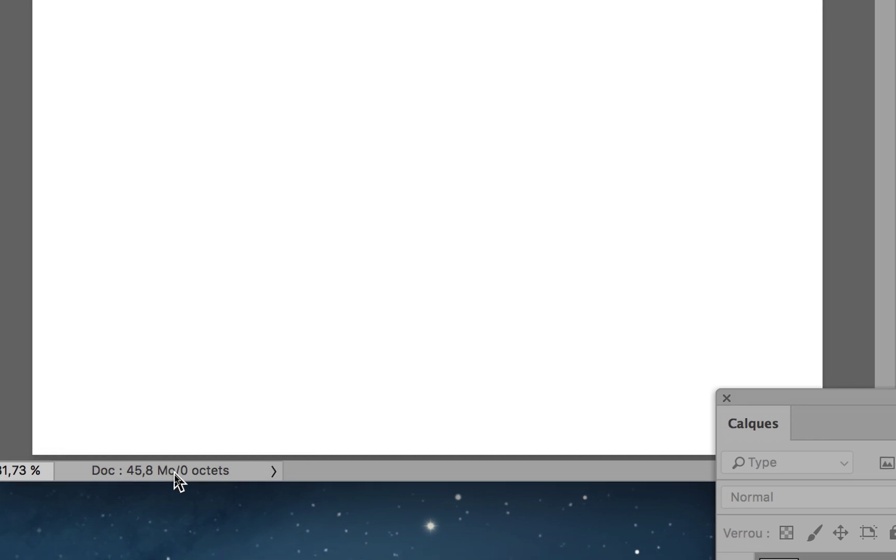
pyautogui.click(174, 473)
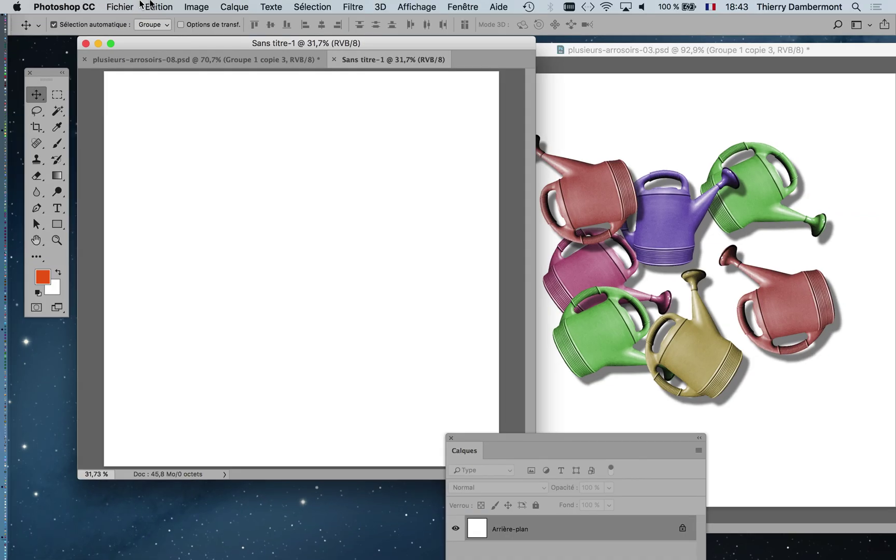
# Fill the large blank document with the watering can Motif in Normal mode at 100 % opacity
pyautogui.click(157, 7)
pyautogui.click(222, 207)
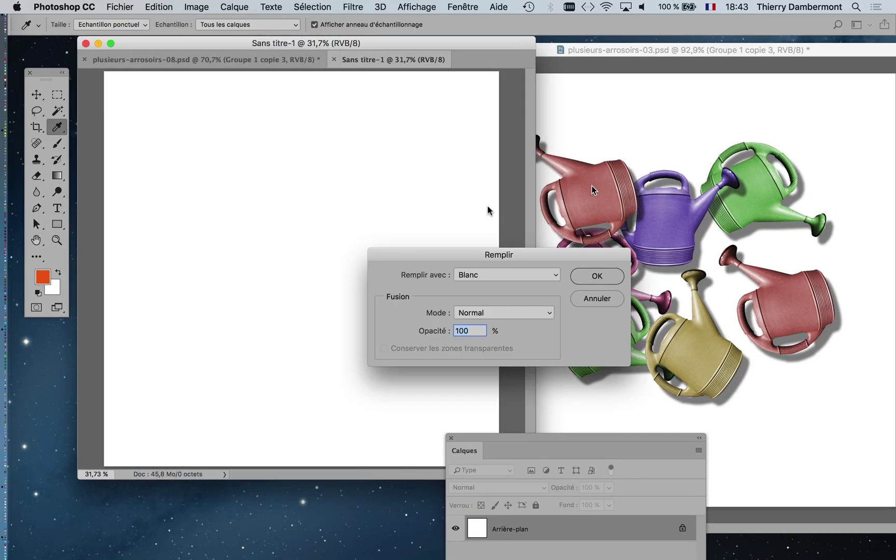
pyautogui.press('alt')
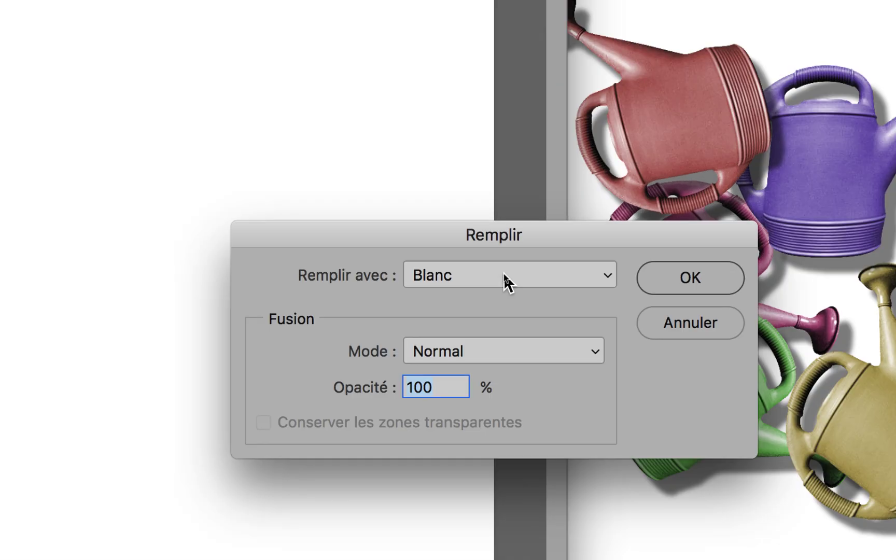
pyautogui.click(504, 273)
pyautogui.click(500, 240)
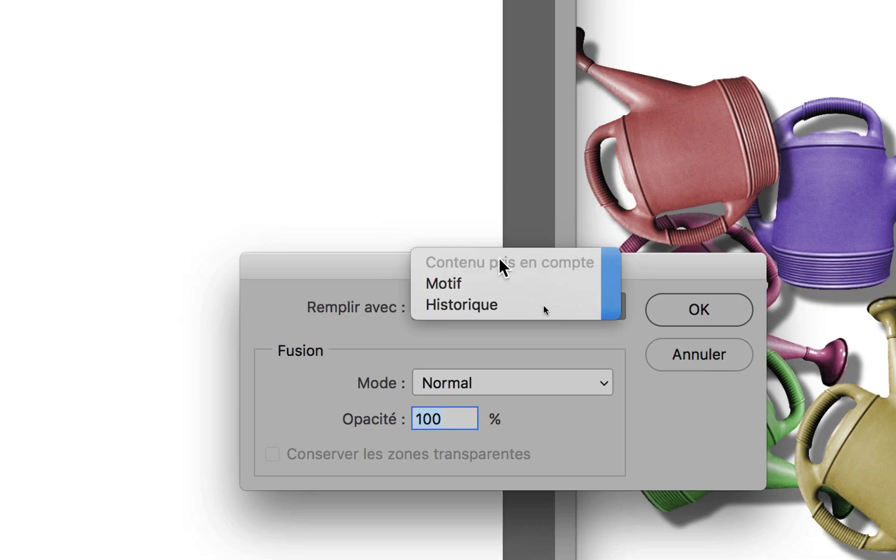
pyautogui.click(485, 297)
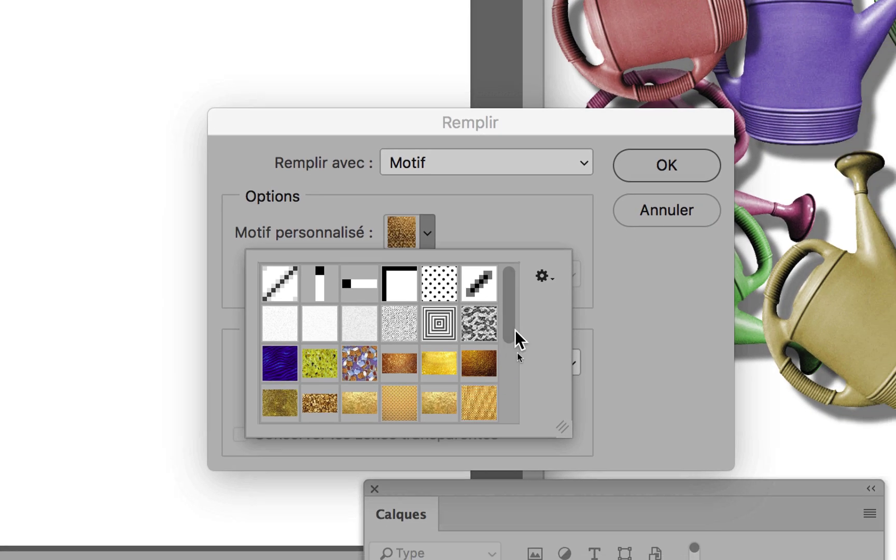
pyautogui.moveTo(566, 383); pyautogui.dragTo(580, 508)
pyautogui.click(500, 355)
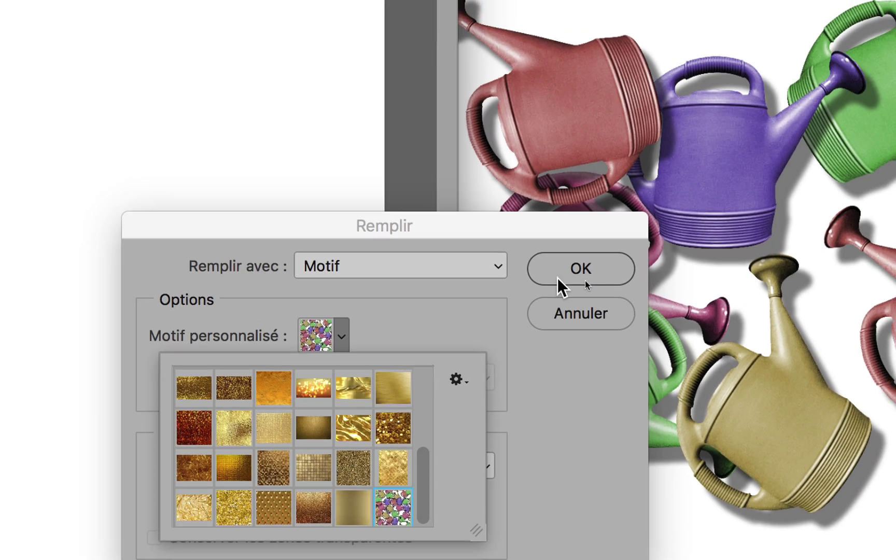
pyautogui.click(559, 280)
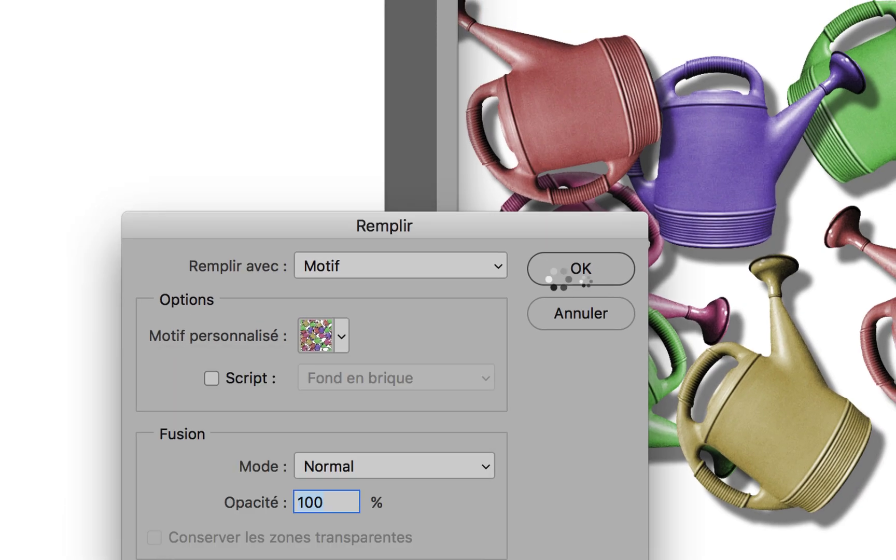
pyautogui.click(559, 279)
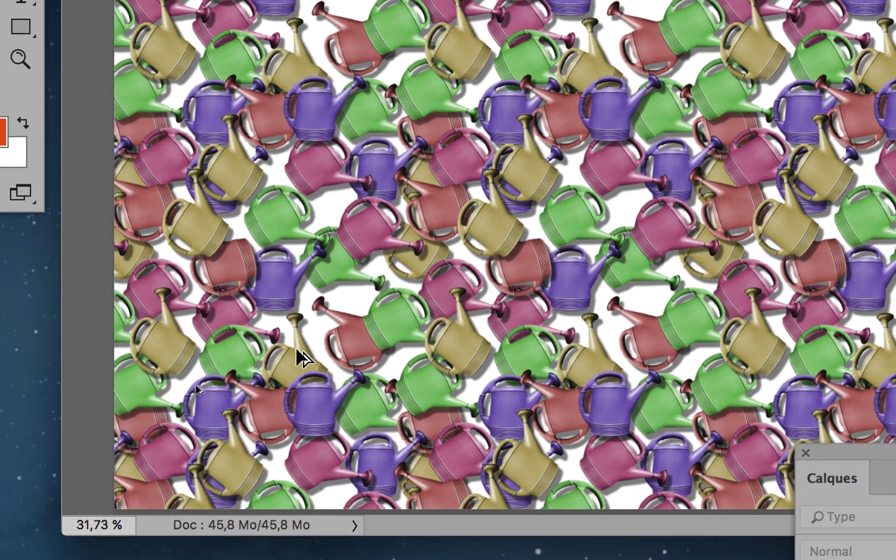
# Examine the repeated watering can pattern in full-screen mode, both close up and as a whole
pyautogui.press('f')
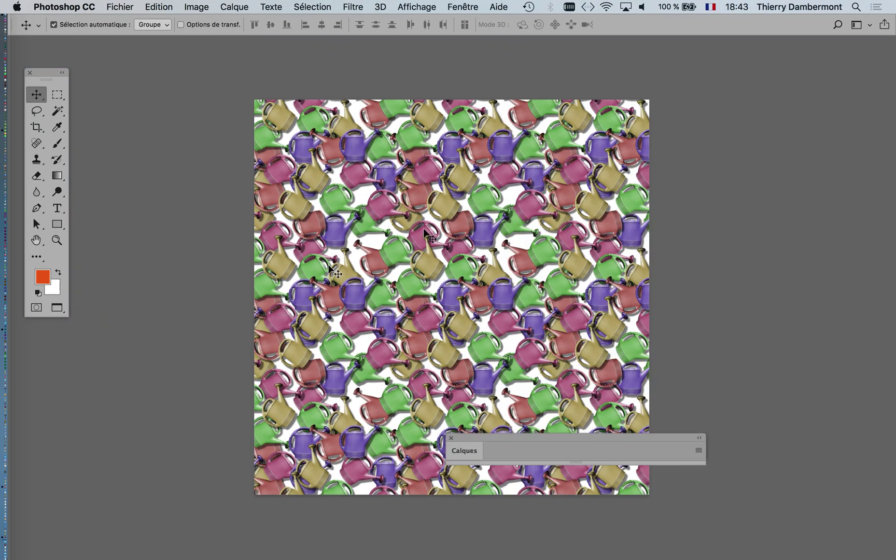
pyautogui.press('super+plus')
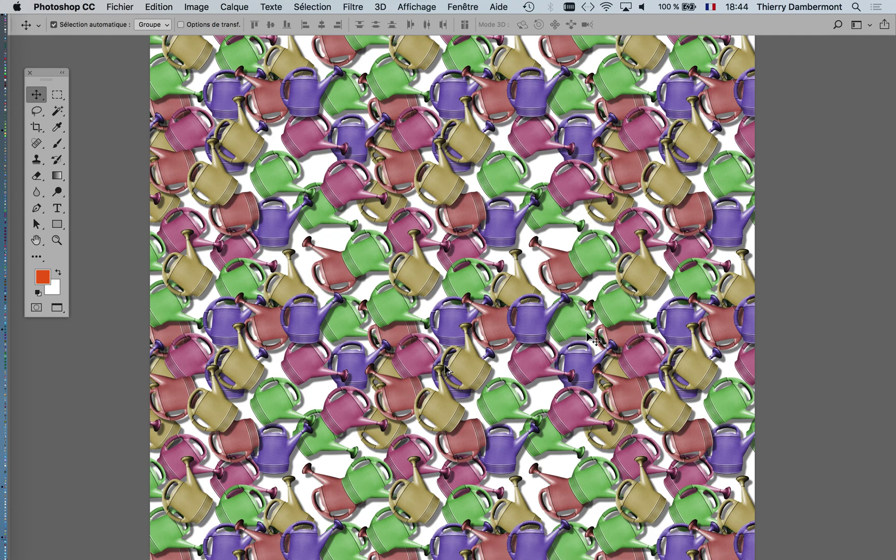
pyautogui.scroll(7, 444, 348)
pyautogui.scroll(2, 444, 348)
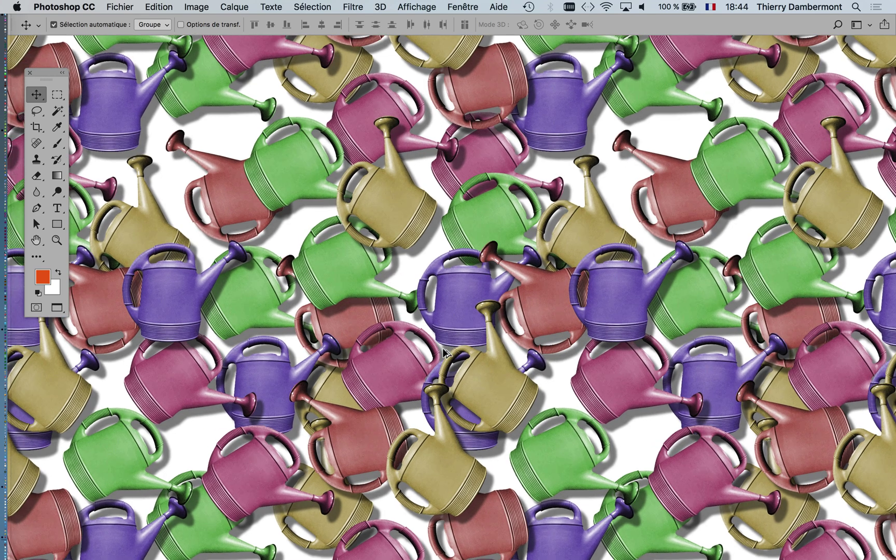
pyautogui.press('super')
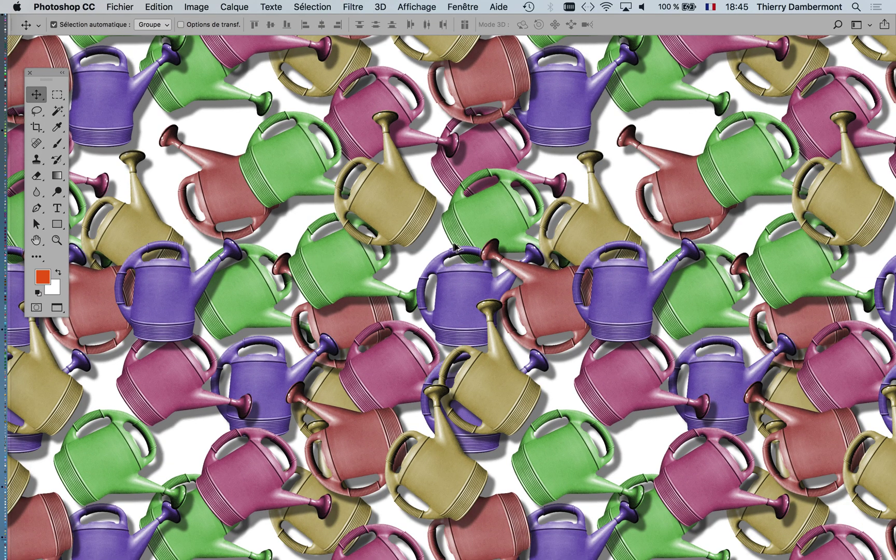
pyautogui.scroll(-5, 457, 249)
pyautogui.scroll(-4, 457, 258)
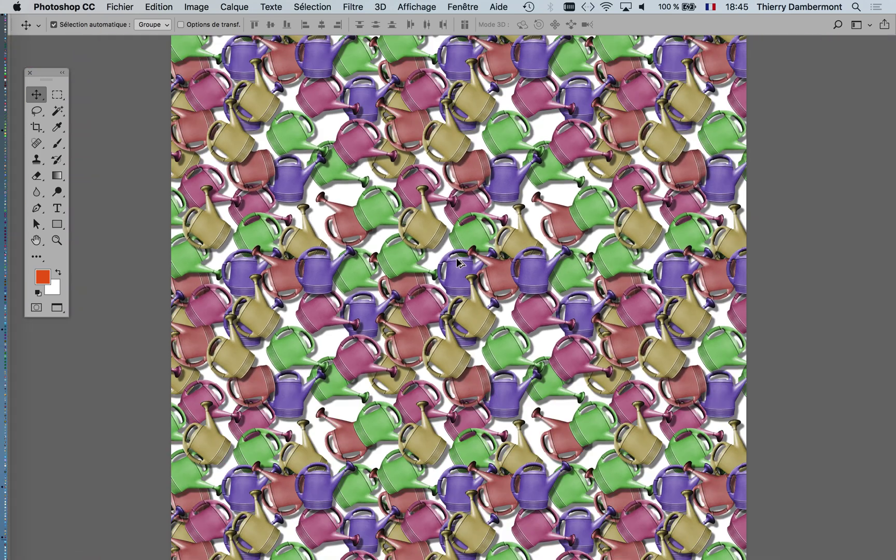
pyautogui.moveTo(456, 244); pyautogui.dragTo(390, 271)
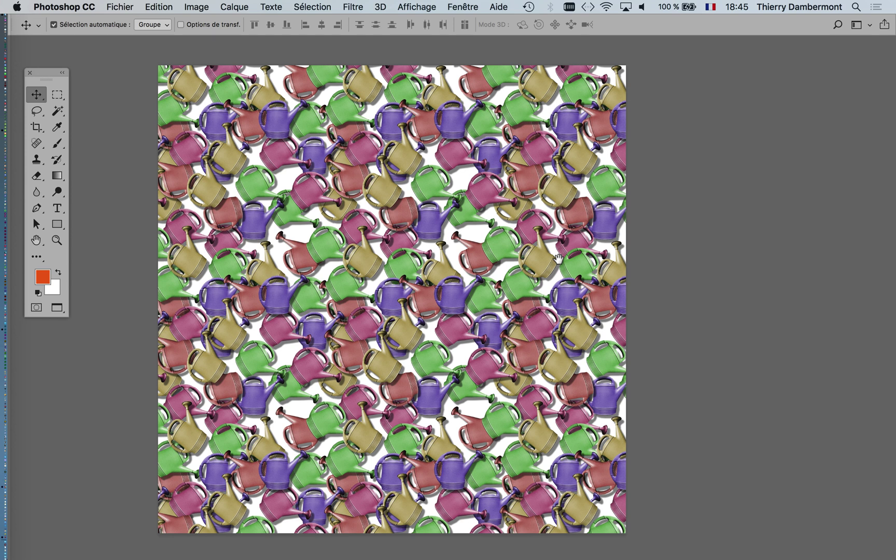